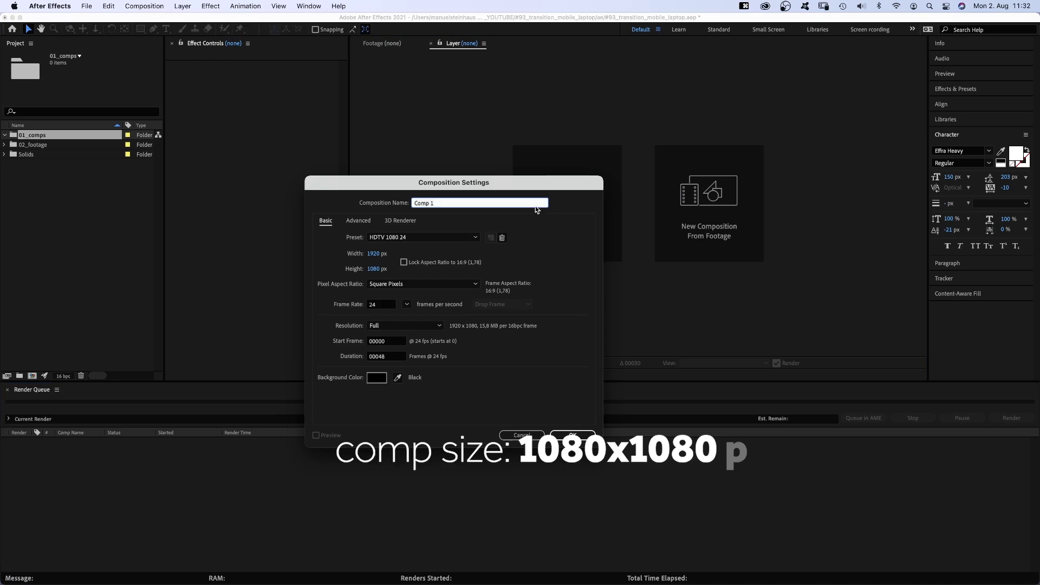
Create the comp named 'transition' and add a comp-filling rectangle shape.
{"action": "type", "text": "tr"}
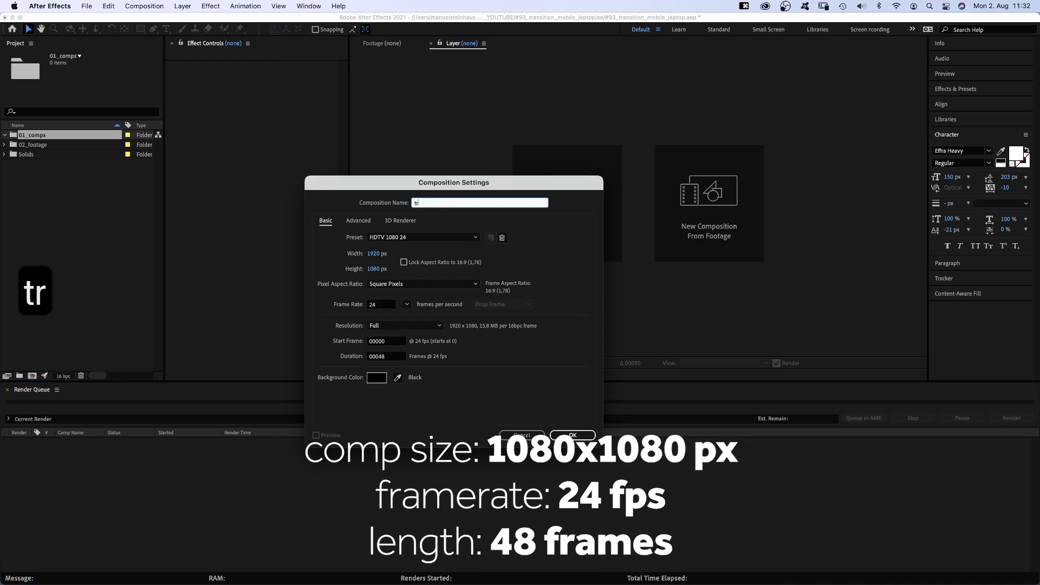
{"action": "type", "text": "ansition"}
{"action": "key", "text": "Return"}
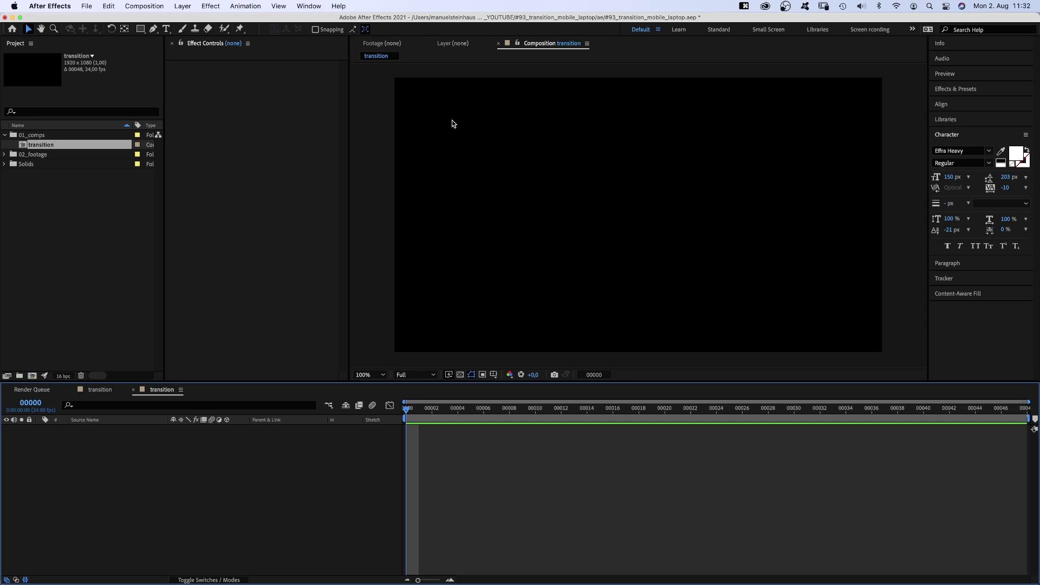
{"action": "left_click", "coordinate": [140, 29]}
{"action": "left_click", "coordinate": [161, 43]}
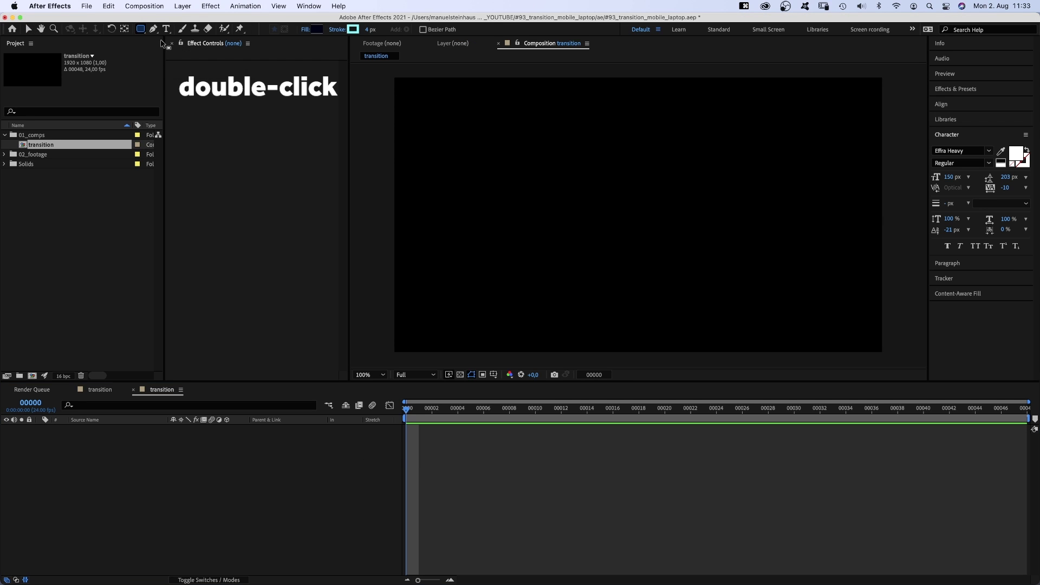
{"action": "double_click", "coordinate": [139, 30]}
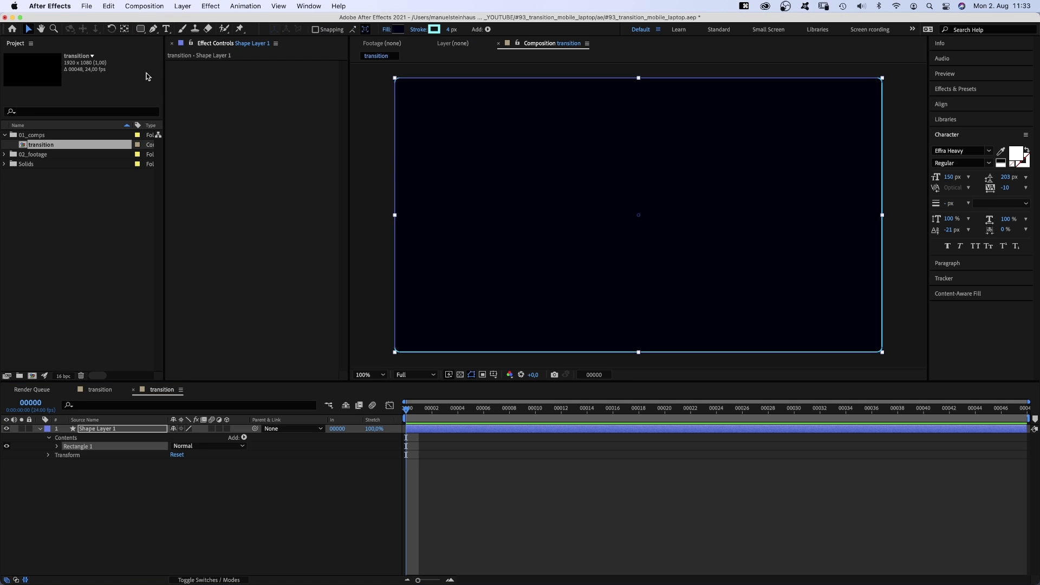
Set the rectangle size to 200×350.
{"action": "left_click", "coordinate": [56, 446]}
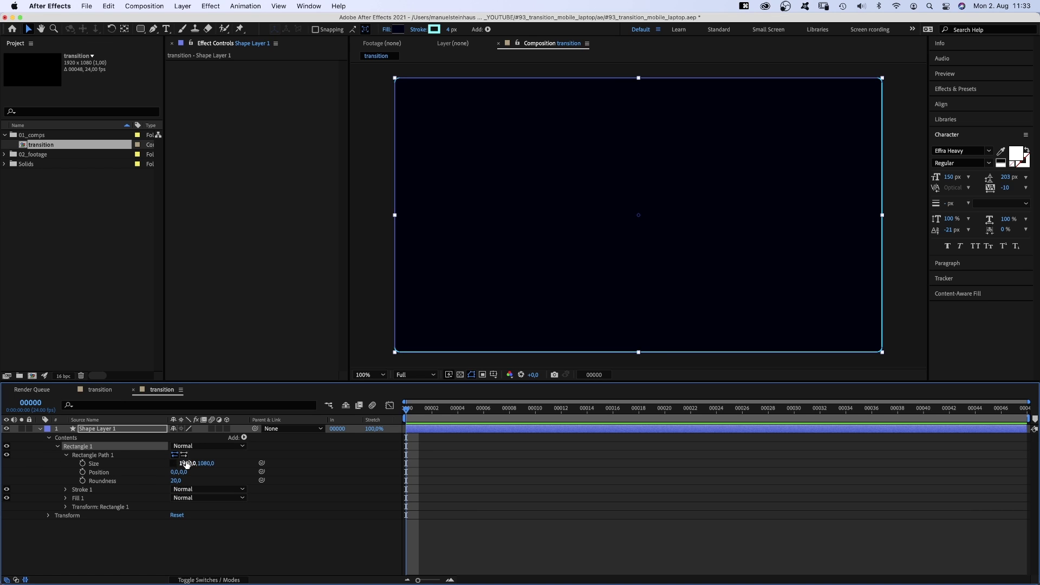
{"action": "type", "text": "200"}
{"action": "key", "text": "Tab"}
{"action": "type", "text": "35"}
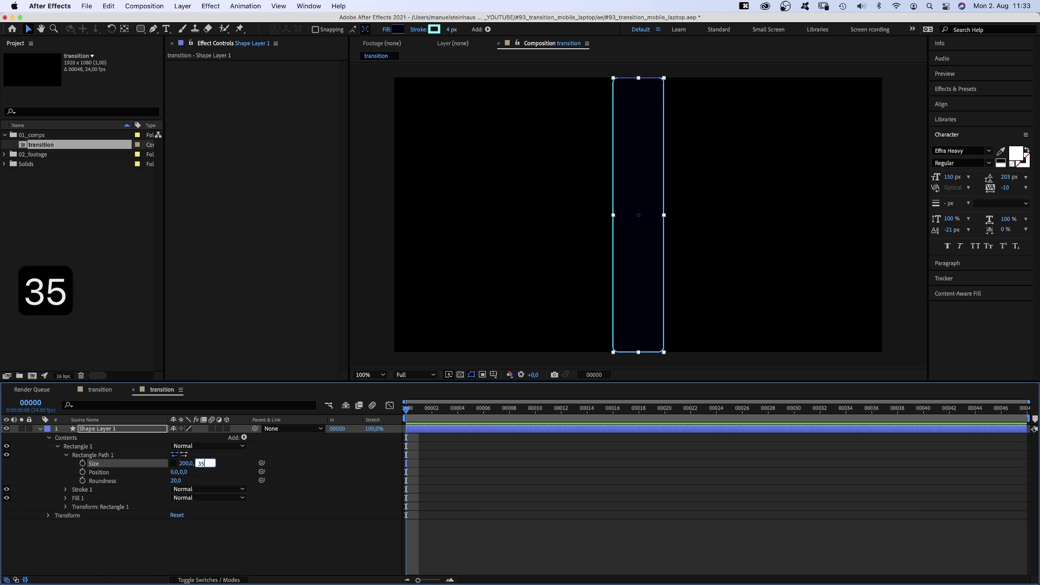
{"action": "type", "text": "0"}
{"action": "key", "text": "Return"}
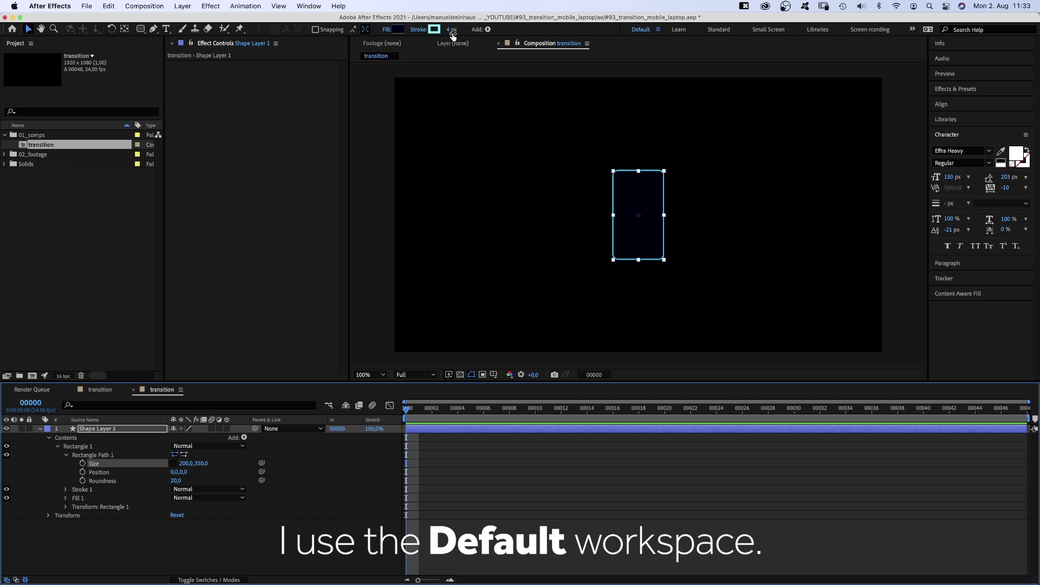
Give the rectangle a 4 px cyan outline.
{"action": "left_click", "coordinate": [449, 32]}
{"action": "type", "text": "4"}
{"action": "key", "text": "Return"}
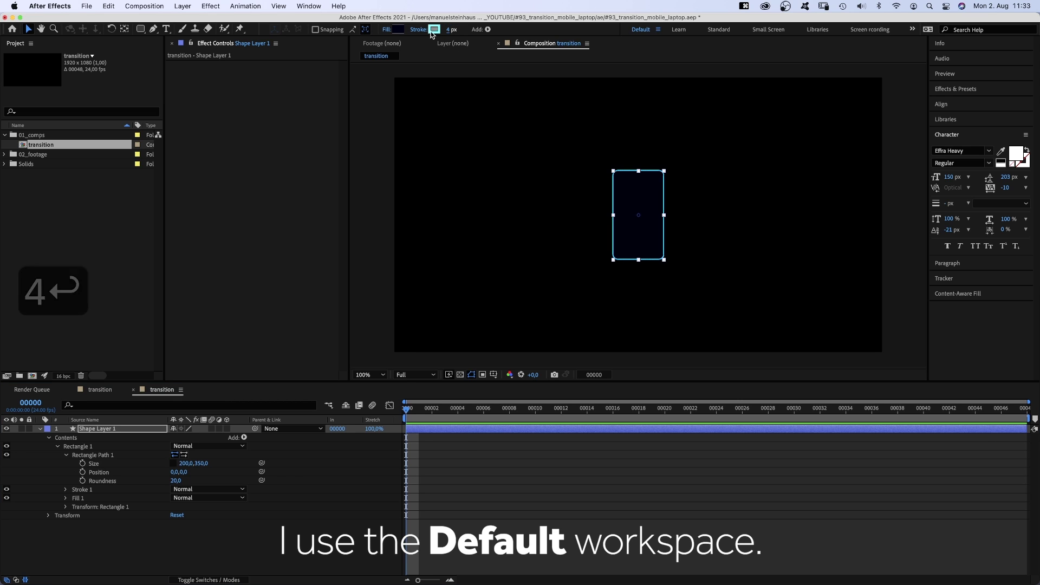
{"action": "left_click", "coordinate": [434, 29]}
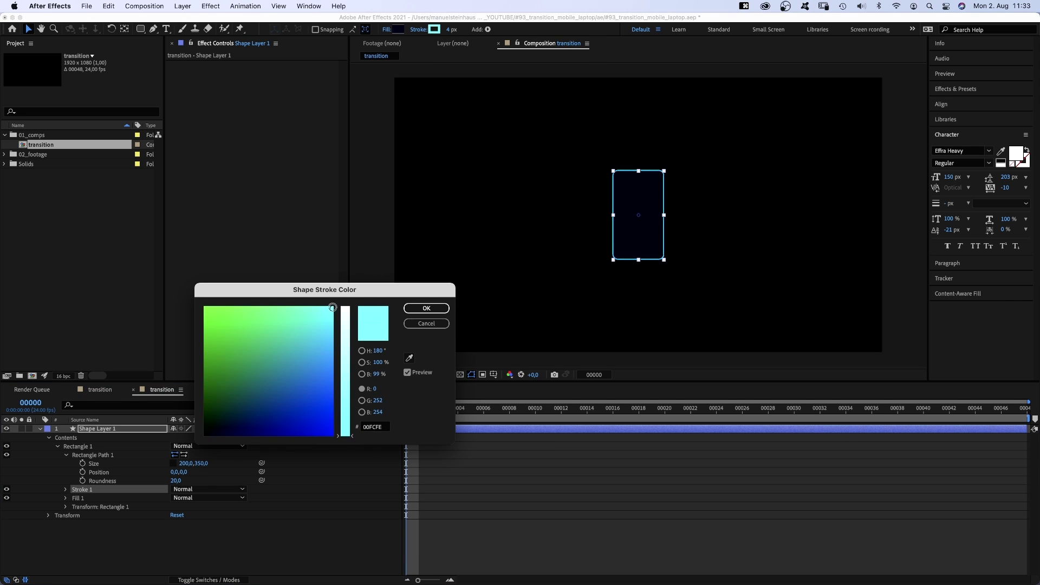
{"action": "left_click", "coordinate": [425, 307]}
Fill the rectangle with a solid dark navy colour.
{"action": "left_click", "coordinate": [386, 29]}
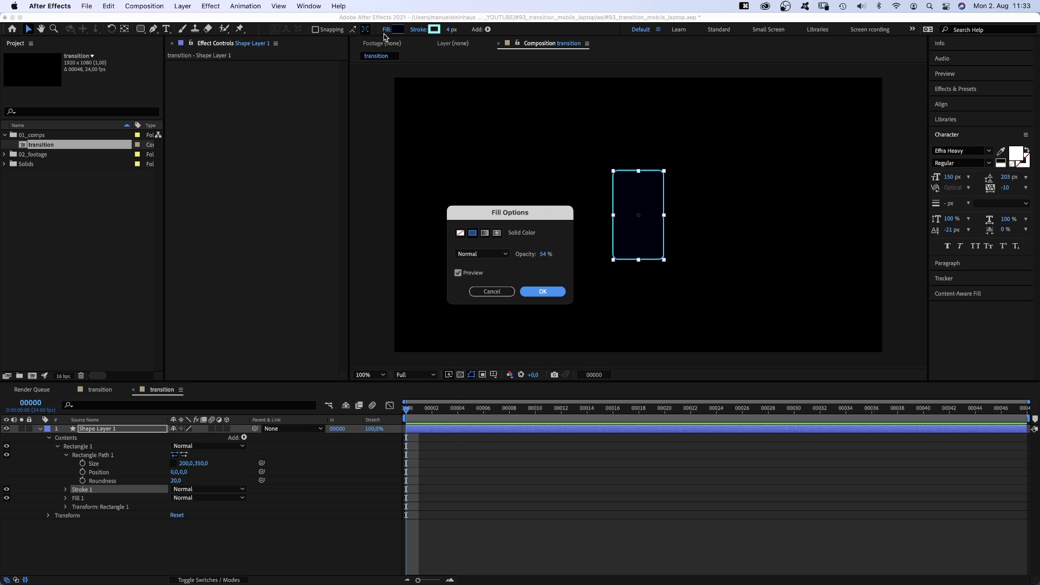
{"action": "left_click", "coordinate": [539, 292]}
{"action": "left_click", "coordinate": [398, 30]}
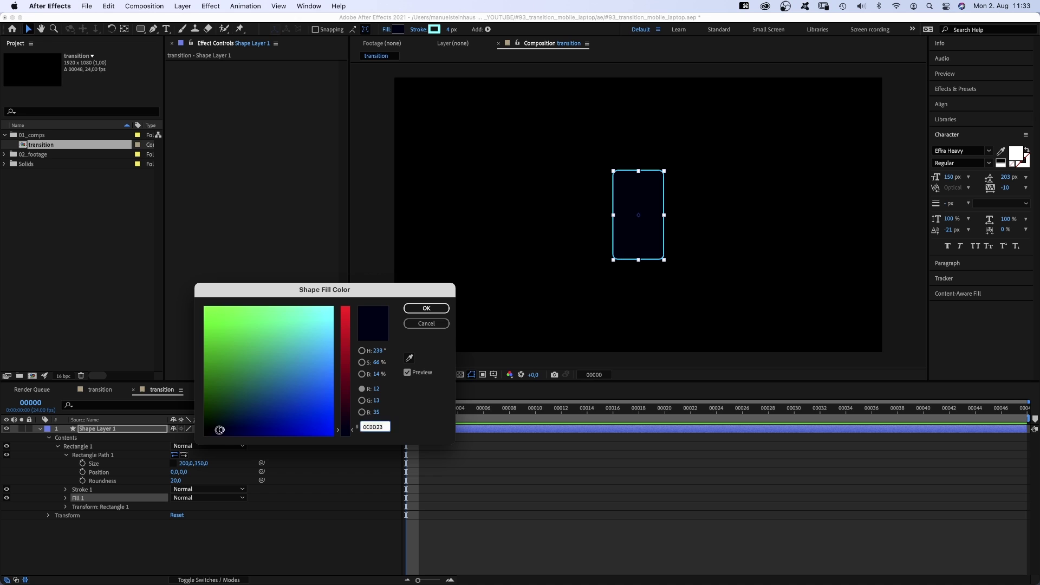
{"action": "left_click_drag", "start_coordinate": [219, 430], "coordinate": [216, 430]}
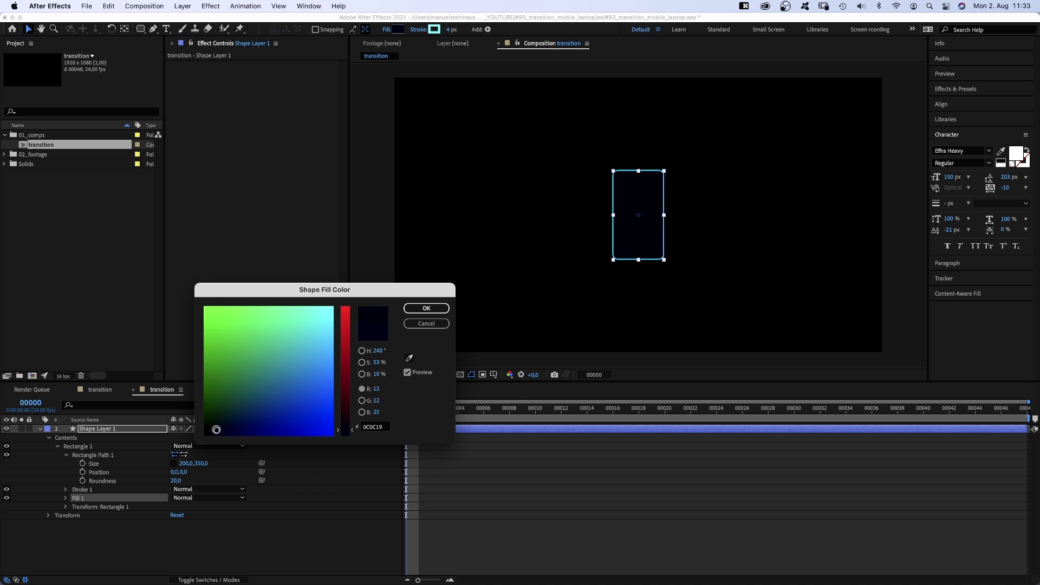
{"action": "left_click", "coordinate": [421, 309]}
Add a guide at the rectangle's bottom edge and rename the layer 'screen'.
{"action": "key", "text": "super+r"}
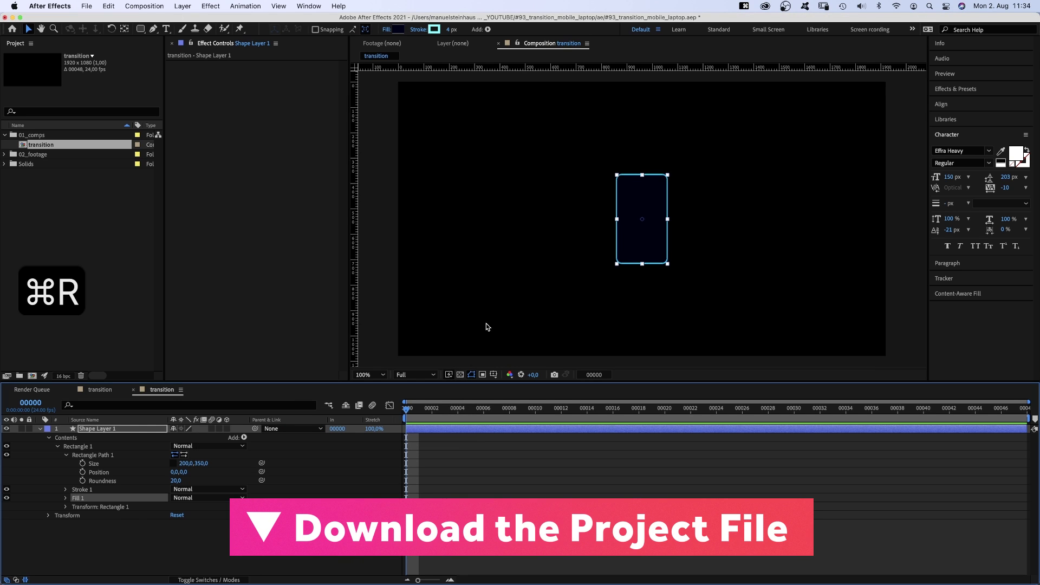
{"action": "left_click_drag", "start_coordinate": [557, 69], "coordinate": [604, 264]}
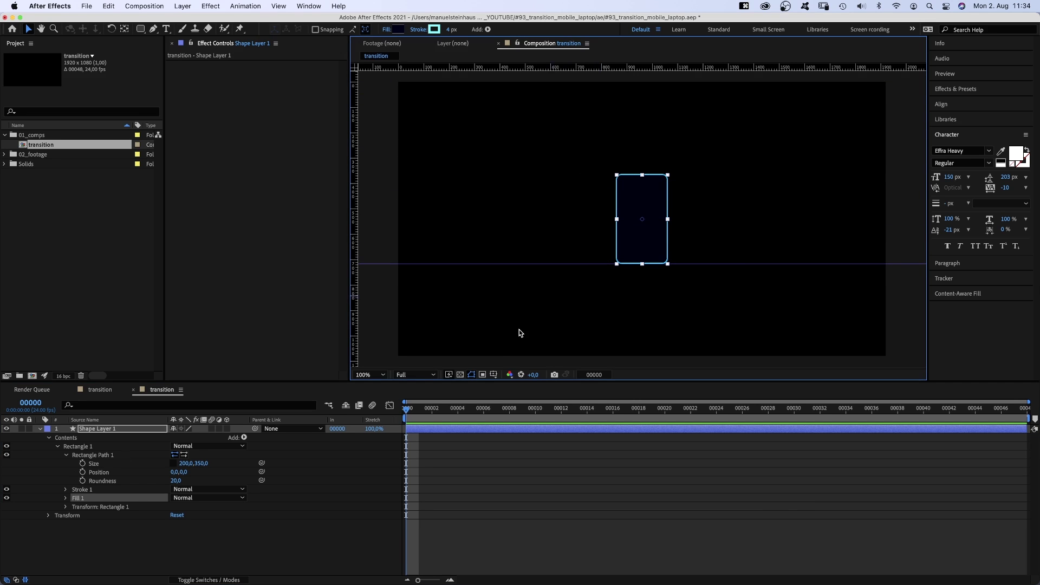
{"action": "left_click_drag", "start_coordinate": [423, 411], "coordinate": [472, 415]}
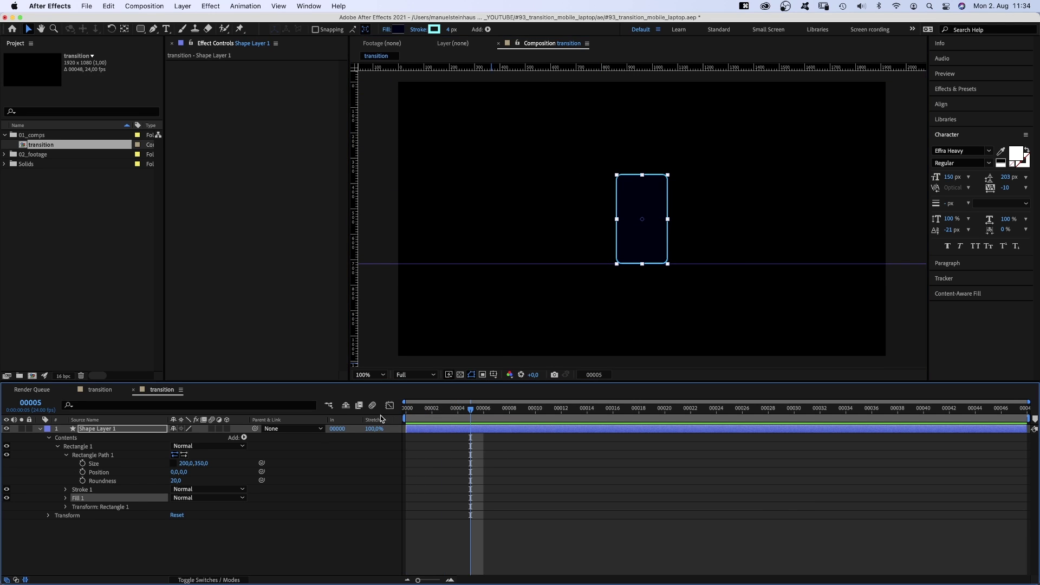
{"action": "key", "text": "Return"}
{"action": "type", "text": "screen"}
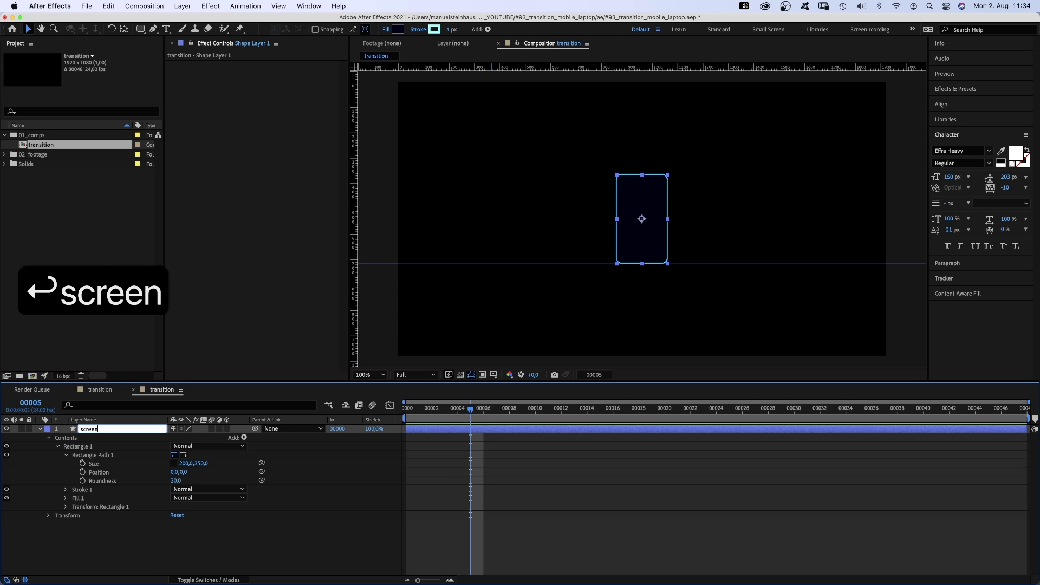
{"action": "key", "text": "Return"}
Keyframe Position at frame 5, dipping slightly by frame 10, with a Rotation keyframe there.
{"action": "key", "text": "p"}
{"action": "key", "text": "shift+r"}
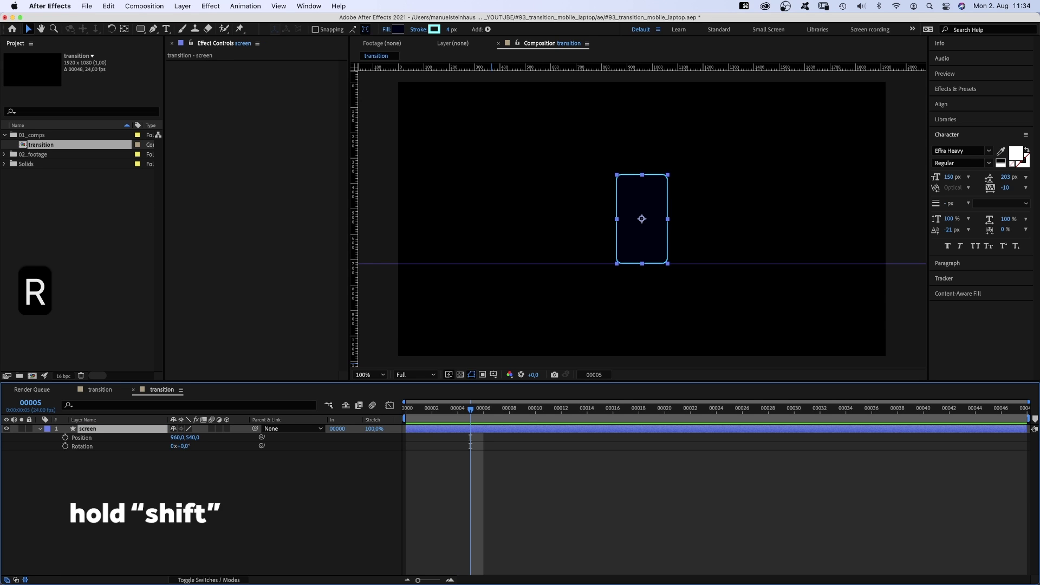
{"action": "left_click", "coordinate": [65, 437]}
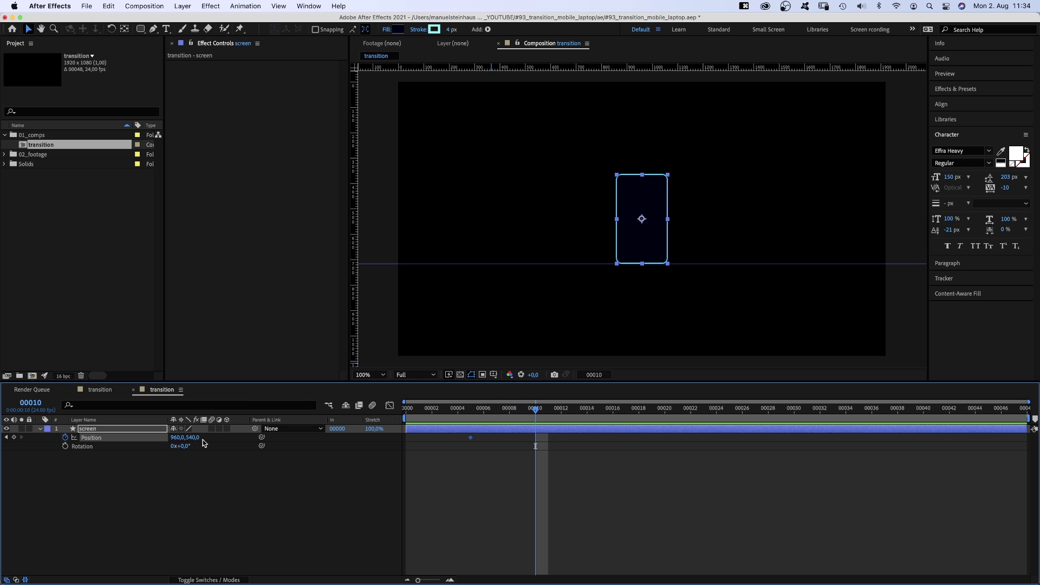
{"action": "left_click_drag", "start_coordinate": [190, 438], "coordinate": [199, 438]}
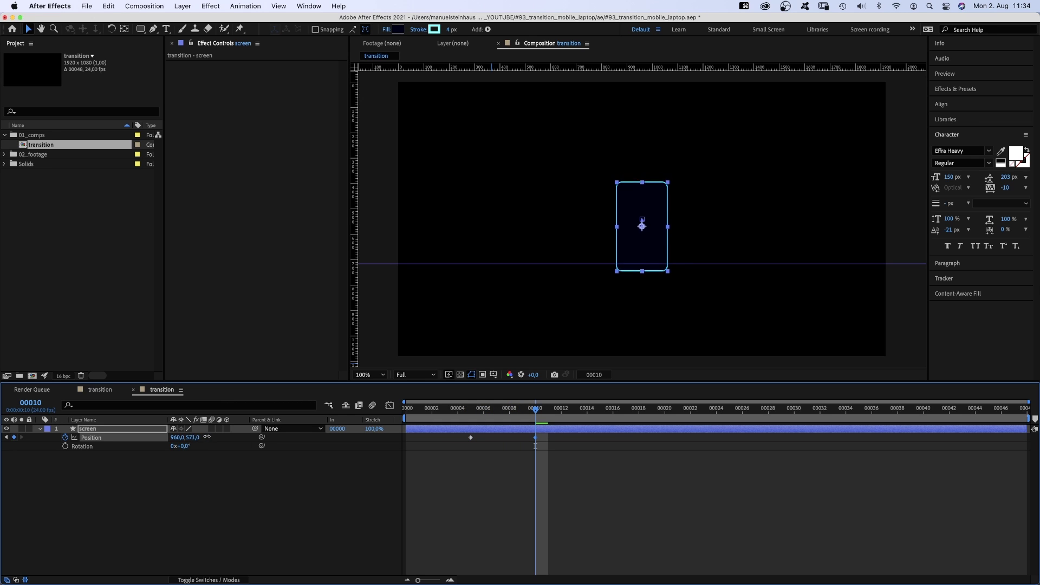
{"action": "left_click", "coordinate": [65, 446]}
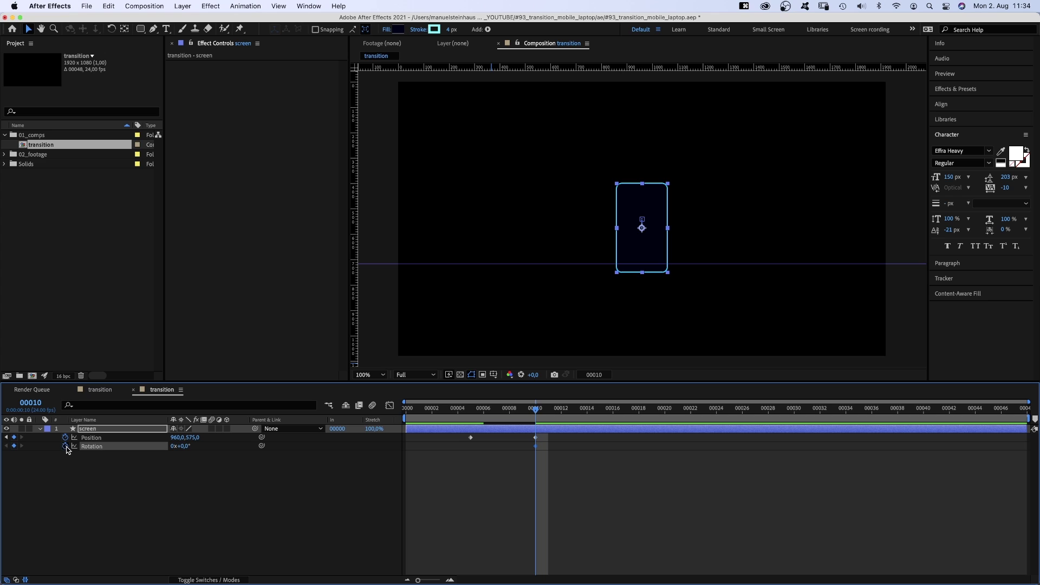
At frame 17, rotate the screen to -55° and raise it high in the frame.
{"action": "left_click", "coordinate": [623, 417]}
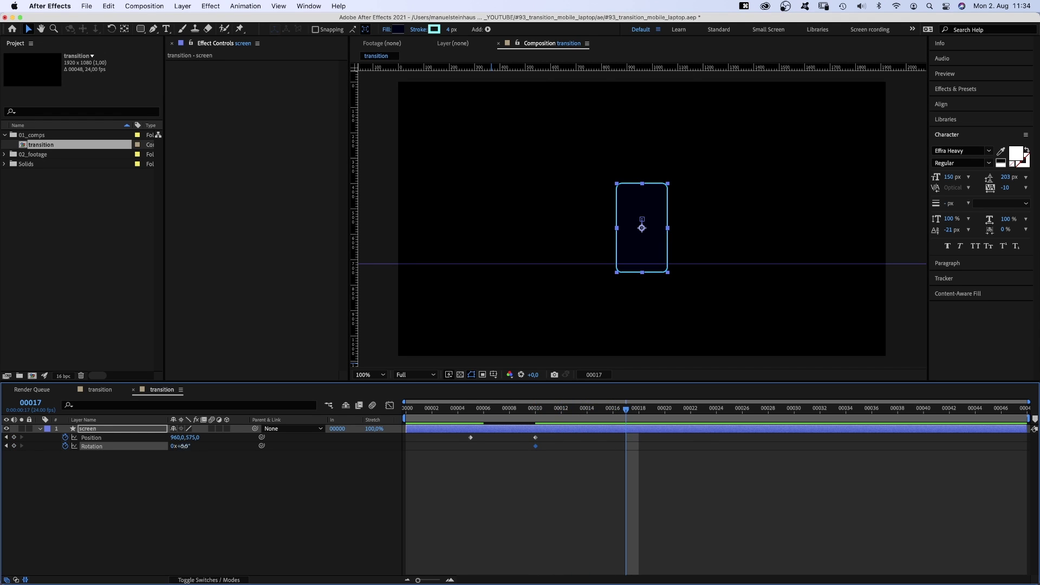
{"action": "type", "text": "-55"}
{"action": "key", "text": "Return"}
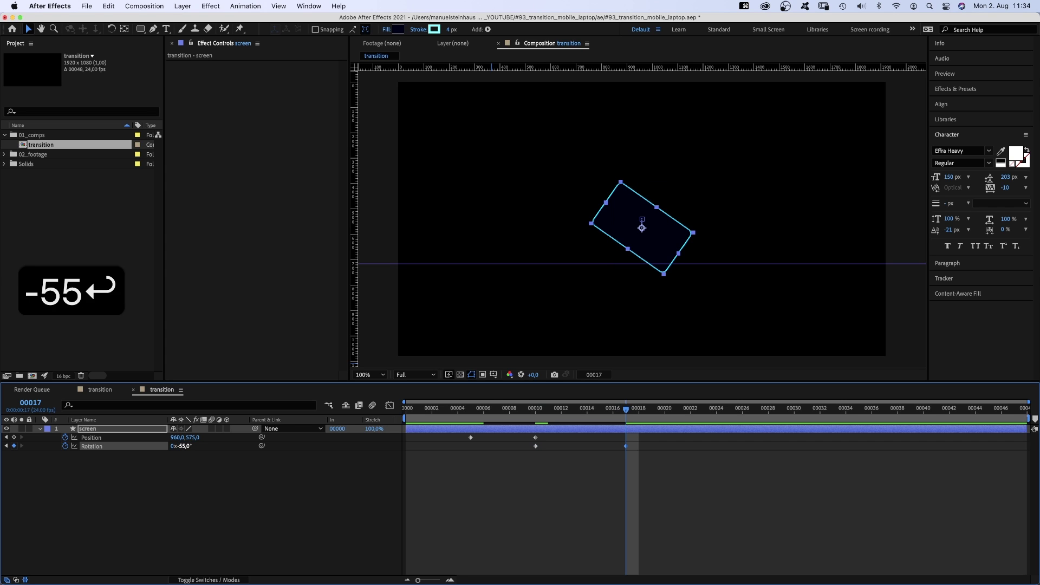
{"action": "left_click_drag", "start_coordinate": [193, 437], "coordinate": [97, 439]}
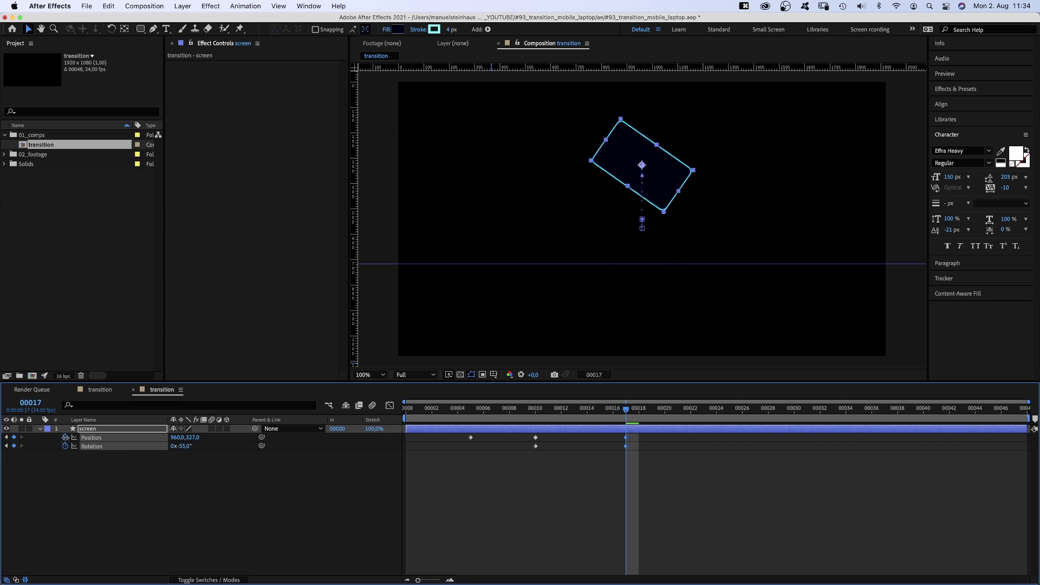
{"action": "left_click_drag", "start_coordinate": [20, 436], "coordinate": [28, 434]}
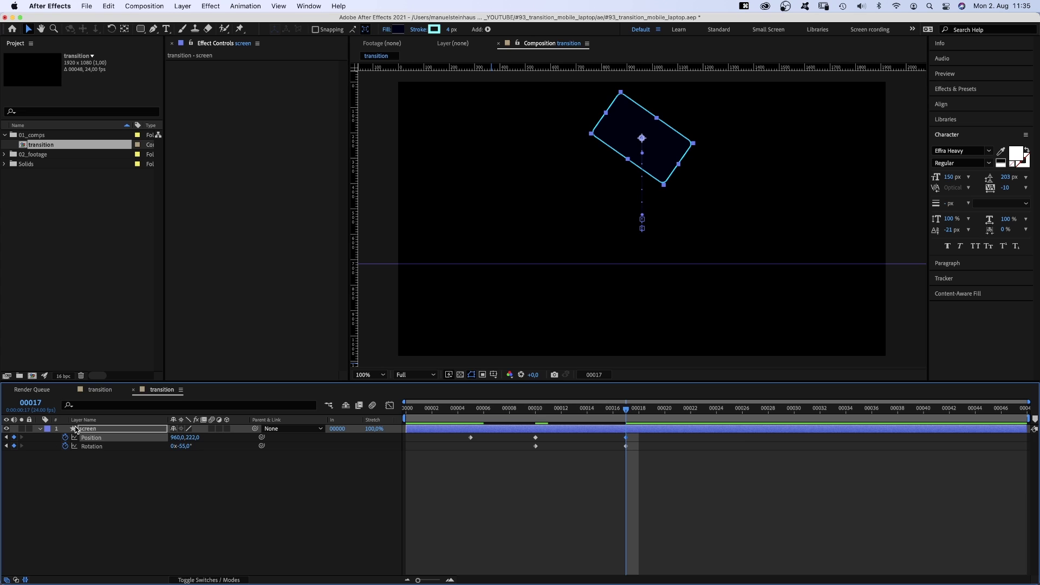
{"action": "left_click", "coordinate": [77, 429]}
{"action": "left_click", "coordinate": [40, 429]}
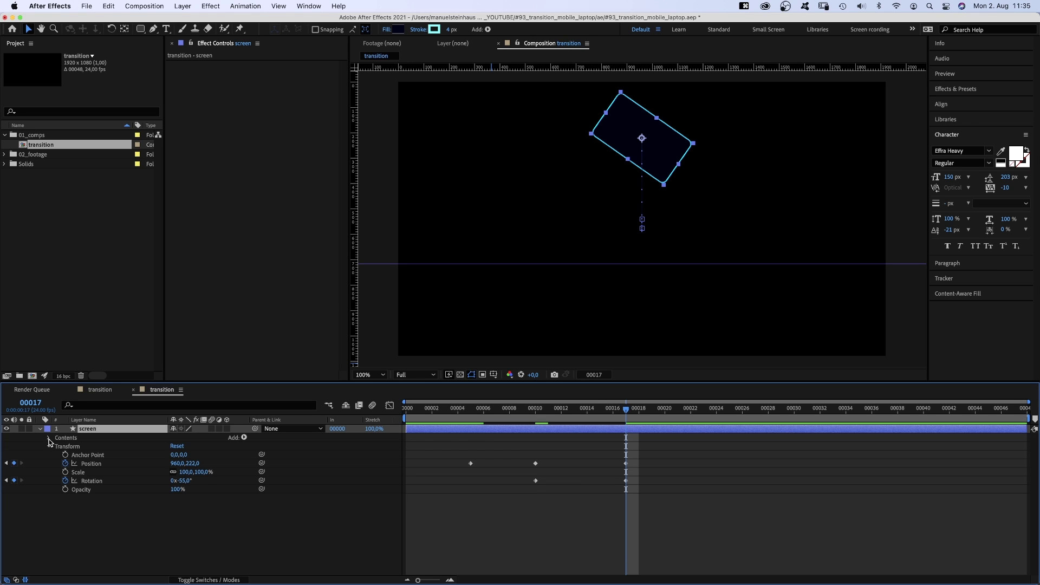
{"action": "left_click", "coordinate": [49, 437]}
Keyframe Size at frame 17 and make it 350×550 at frame 24.
{"action": "left_click", "coordinate": [67, 455]}
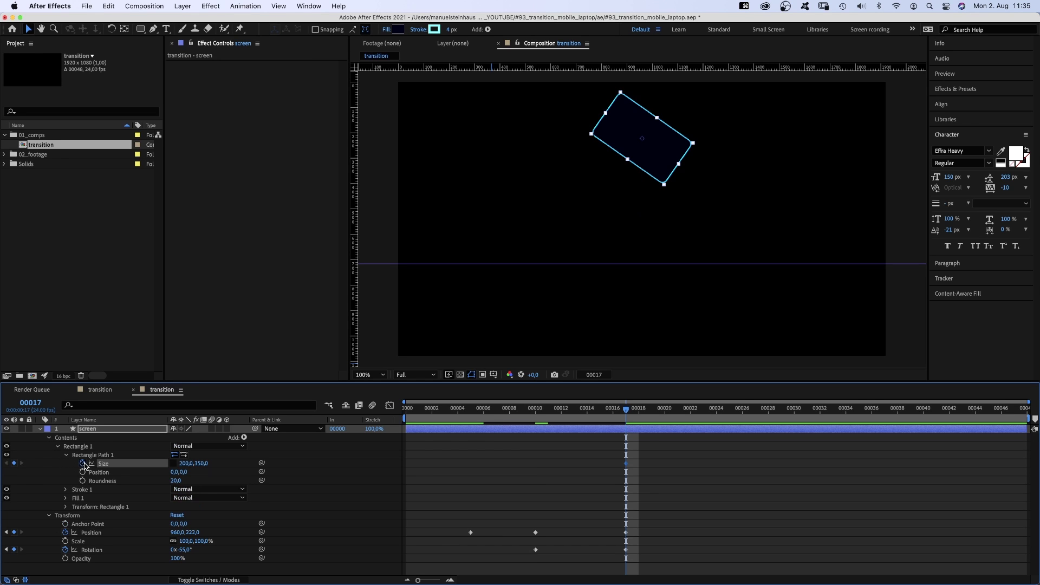
{"action": "left_click", "coordinate": [98, 429]}
{"action": "key", "text": "u"}
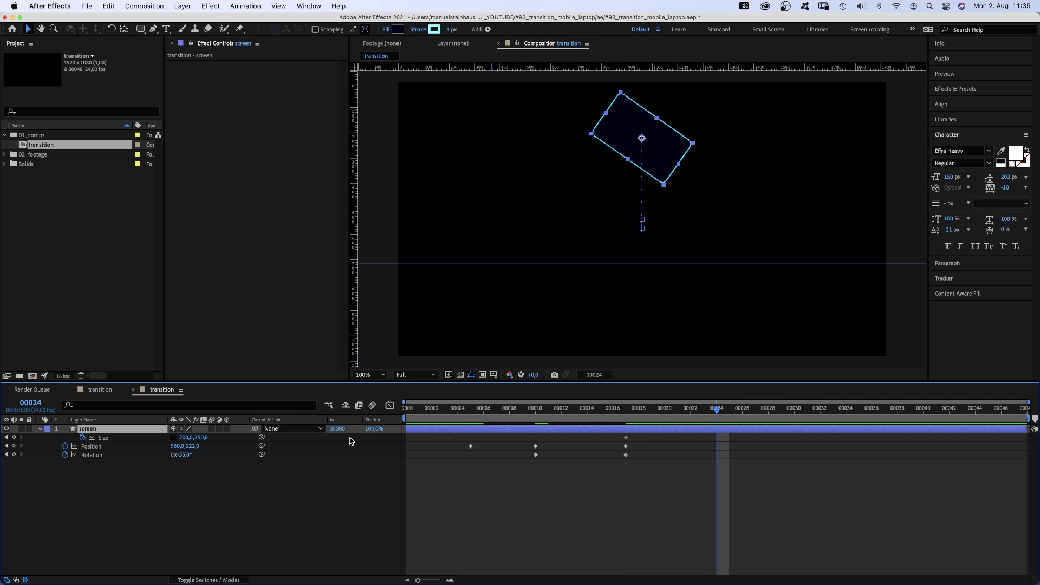
{"action": "type", "text": "350"}
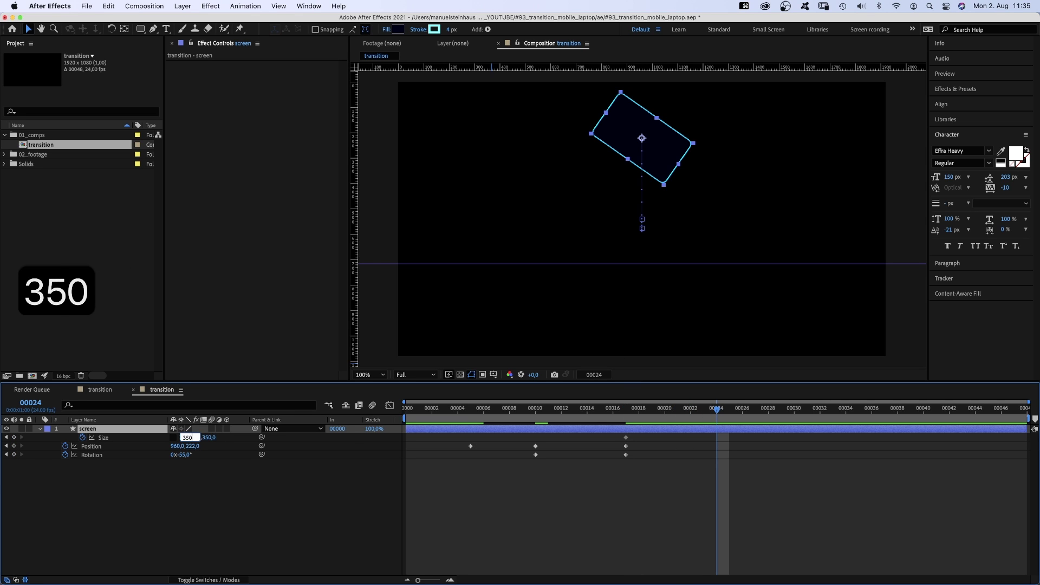
{"action": "key", "text": "Tab"}
{"action": "type", "text": "55,0"}
{"action": "key", "text": "Return"}
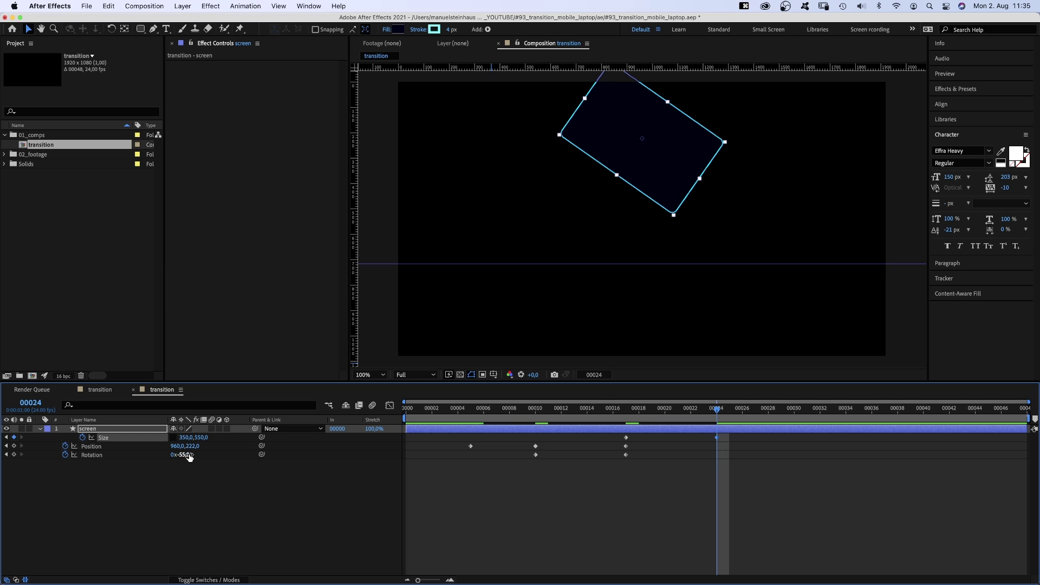
Rotate the shape to -270° and centre it vertically at Y 540, then preview.
{"action": "type", "text": "-270"}
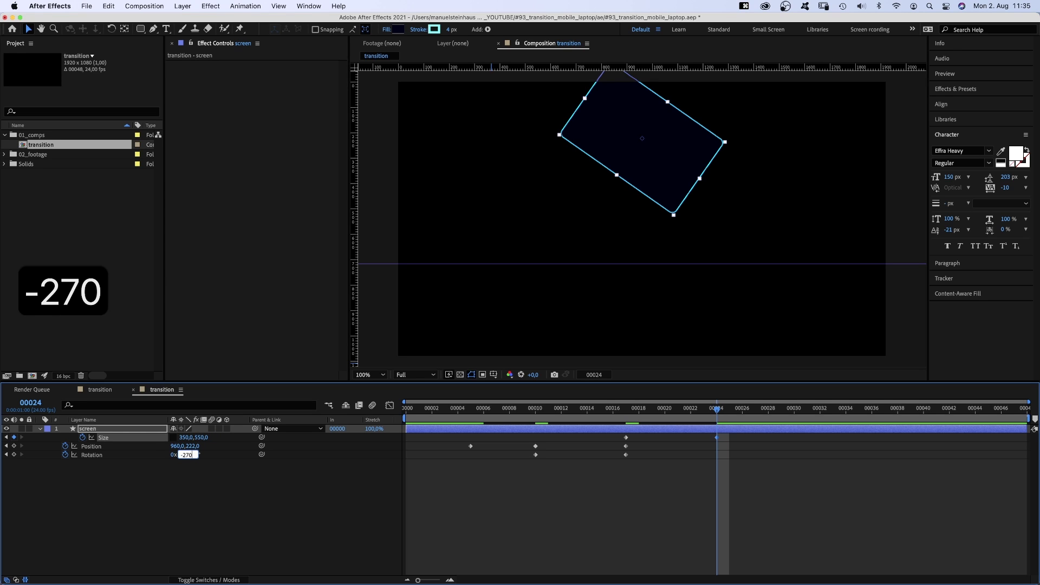
{"action": "key", "text": "Return"}
{"action": "left_click_drag", "start_coordinate": [192, 446], "coordinate": [360, 434]}
{"action": "key", "text": "0"}
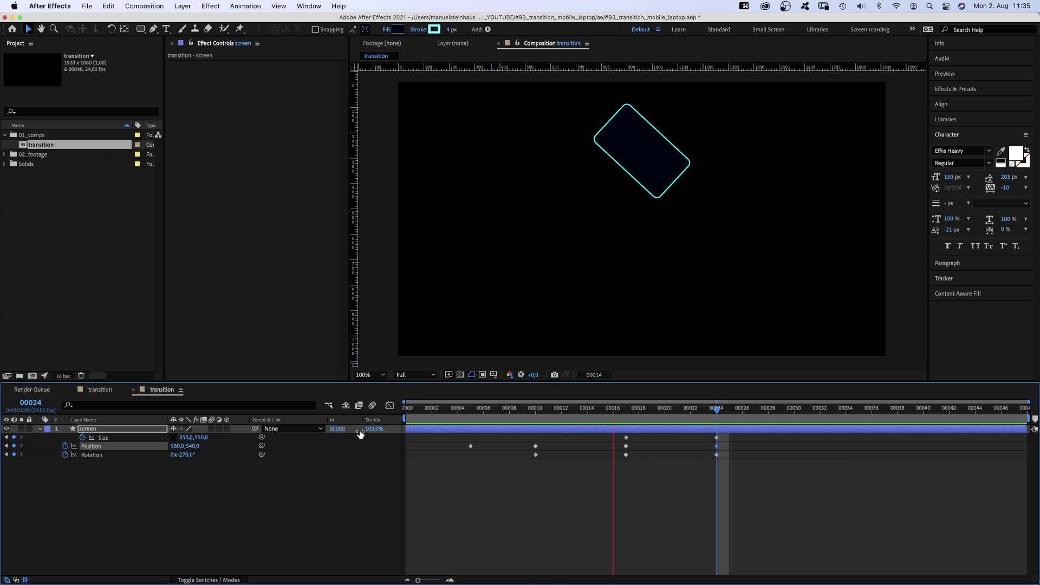
{"action": "key", "text": "0"}
{"action": "left_click_drag", "start_coordinate": [745, 441], "coordinate": [596, 436]}
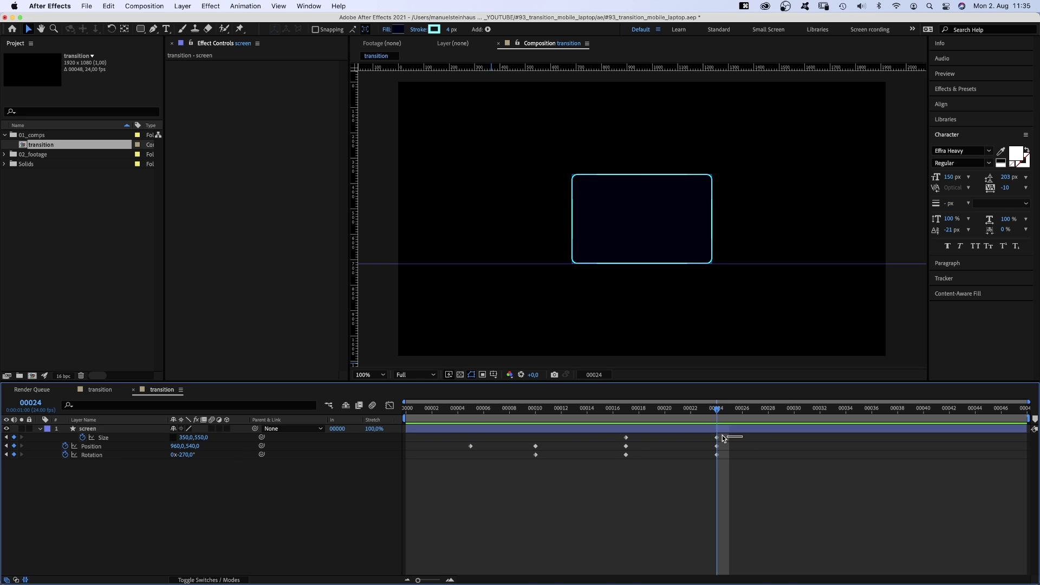
Ease the Size keyframes in the speed graph so speed builds to a sharp peak.
{"action": "left_click", "coordinate": [389, 405]}
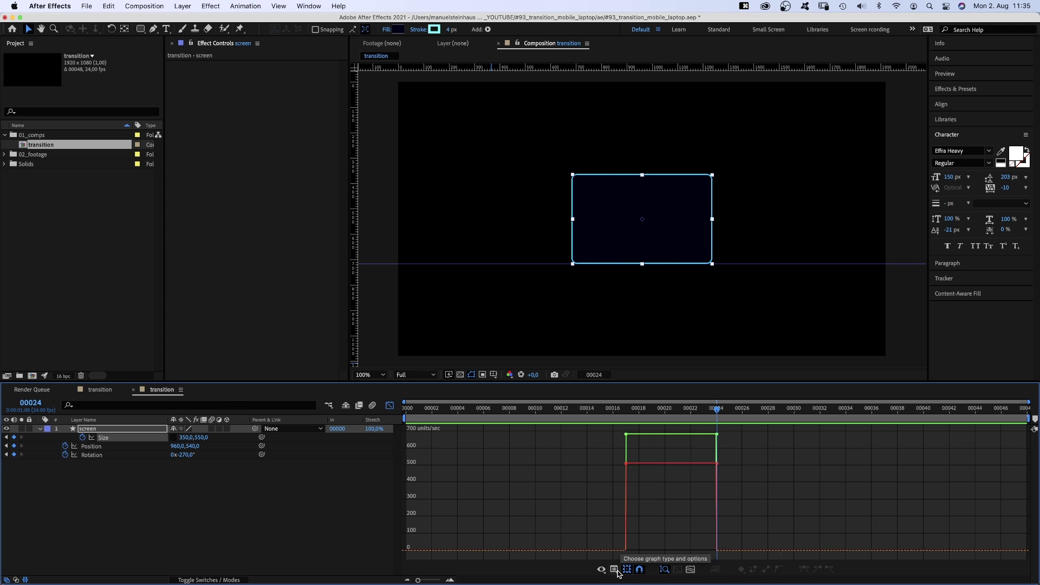
{"action": "left_click", "coordinate": [640, 570]}
{"action": "left_click", "coordinate": [636, 486]}
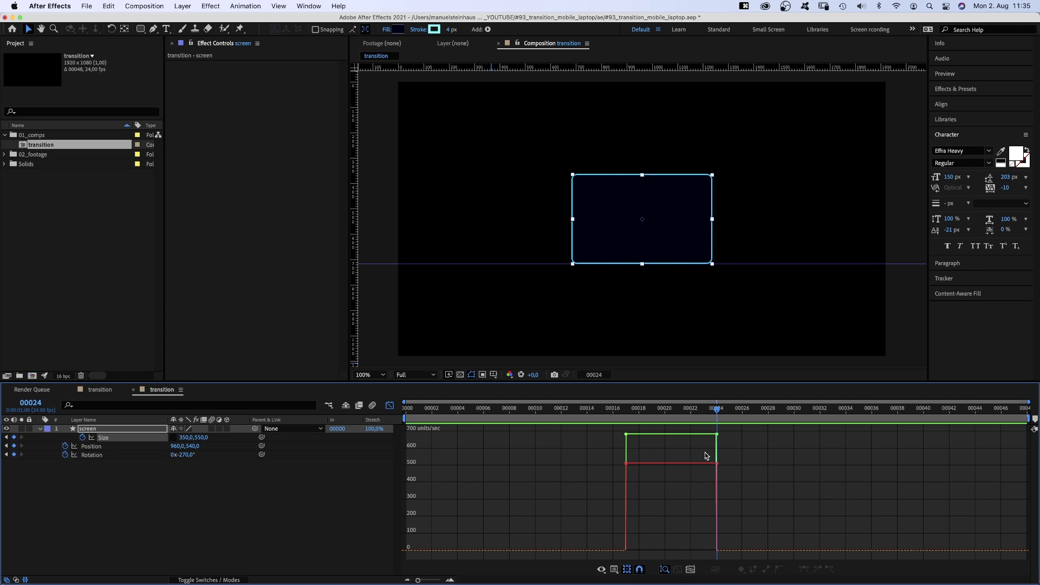
{"action": "key", "text": "super+z"}
{"action": "left_click_drag", "start_coordinate": [709, 464], "coordinate": [669, 541]}
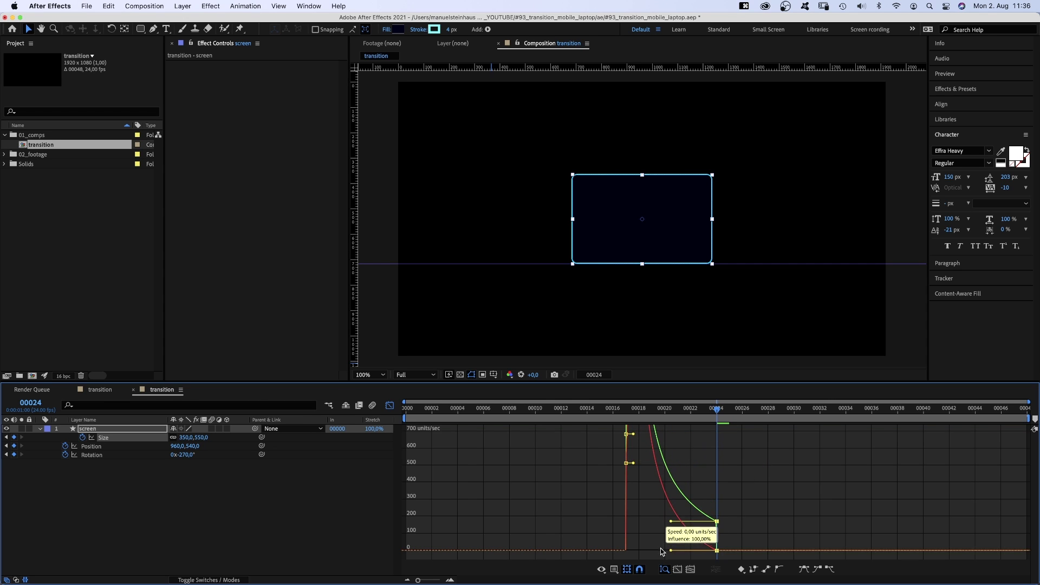
{"action": "mouse_move", "coordinate": [641, 489]}
{"action": "left_mouse_down"}
{"action": "mouse_move", "coordinate": [607, 546]}
{"action": "mouse_move", "coordinate": [680, 540]}
{"action": "mouse_move", "coordinate": [658, 539]}
{"action": "left_mouse_up"}
{"action": "left_click", "coordinate": [401, 498]}
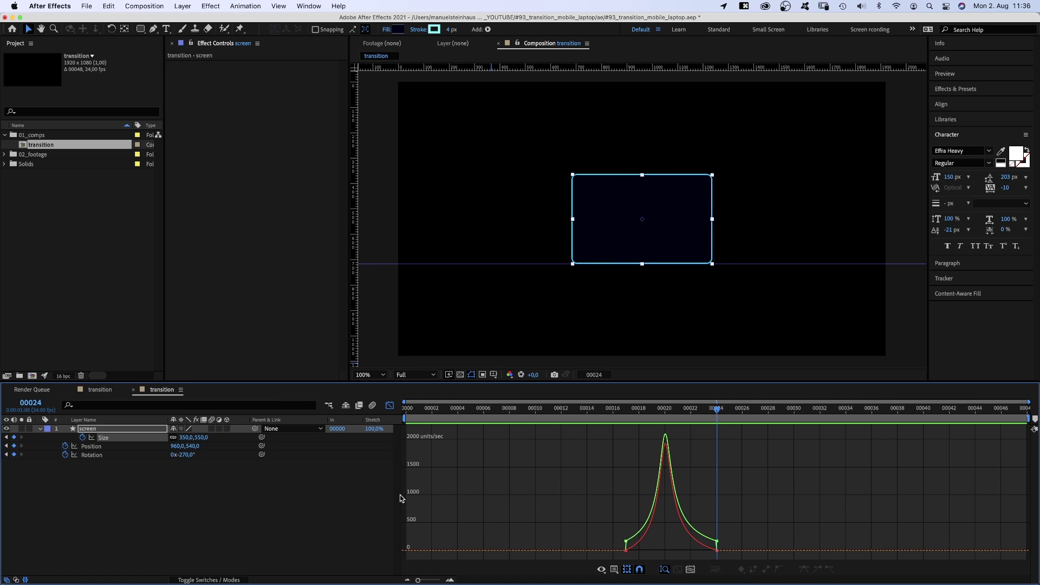
{"action": "left_click", "coordinate": [632, 547]}
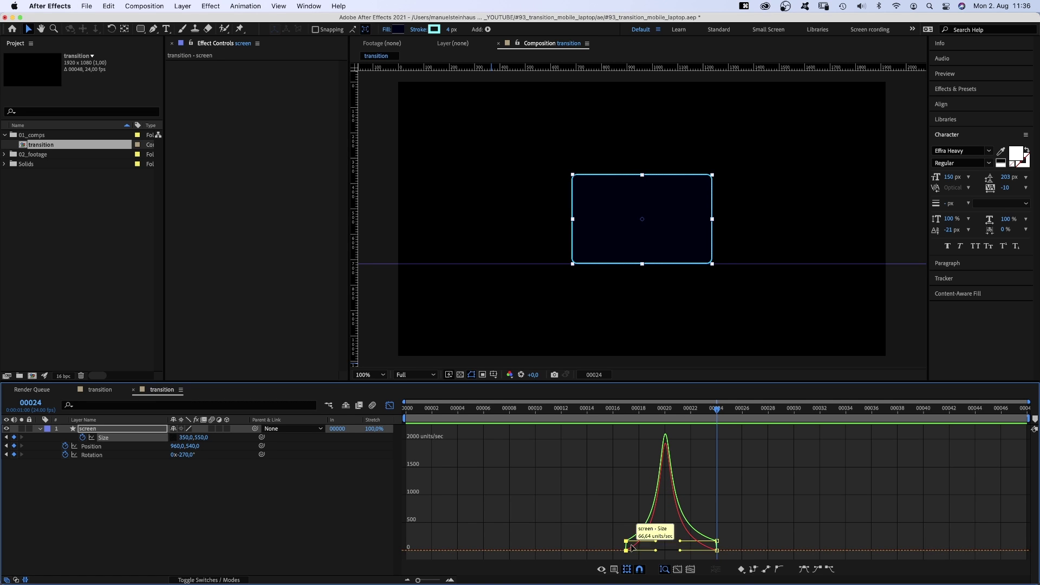
{"action": "mouse_move", "coordinate": [656, 541]}
{"action": "left_mouse_down"}
{"action": "mouse_move", "coordinate": [655, 551]}
{"action": "mouse_move", "coordinate": [681, 550]}
{"action": "left_mouse_up"}
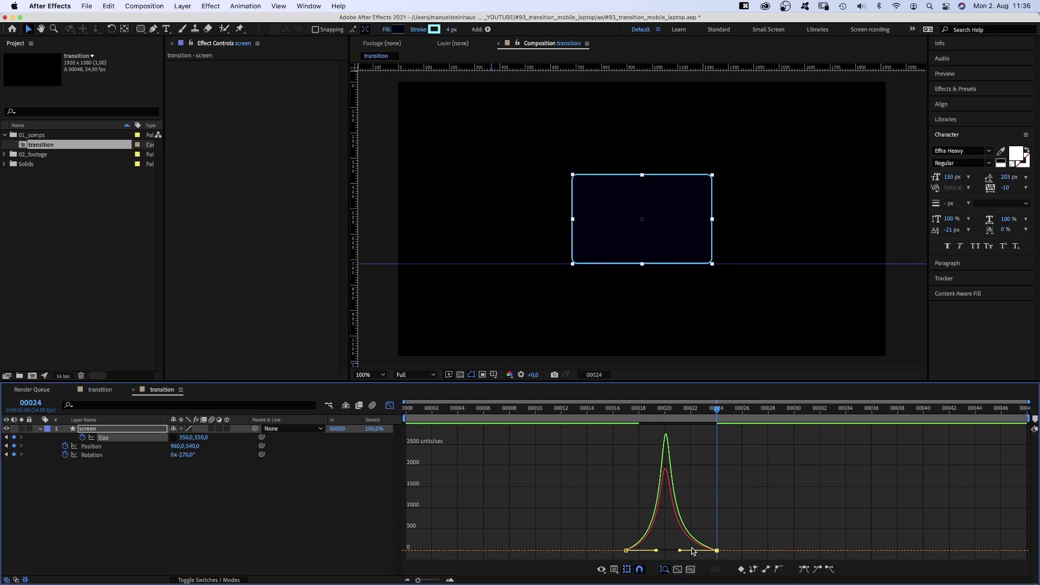
{"action": "key", "text": "0"}
{"action": "key", "text": "0"}
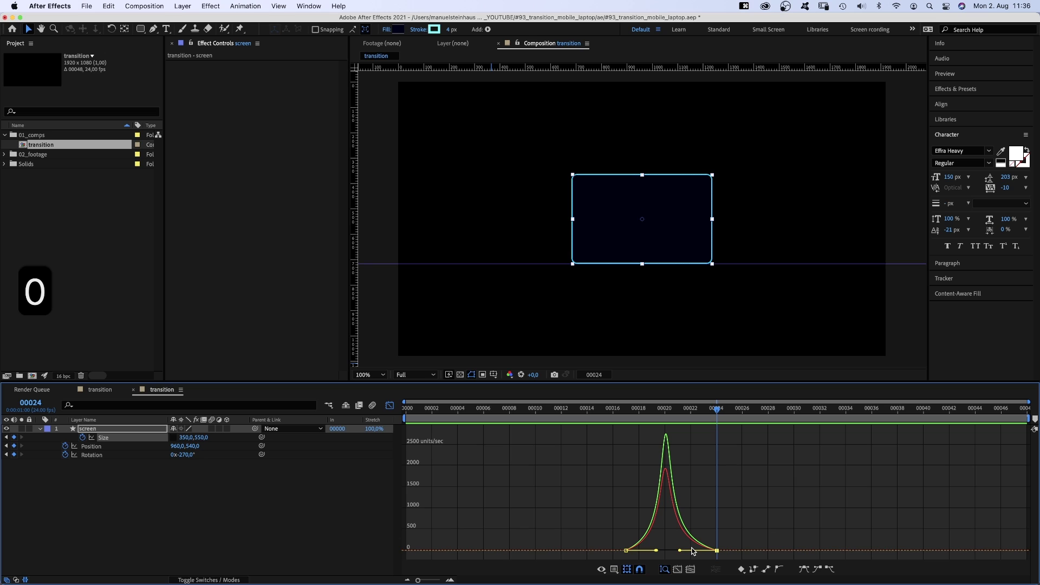
Ease out of the first and into the last Rotation keyframe.
{"action": "left_click", "coordinate": [91, 457]}
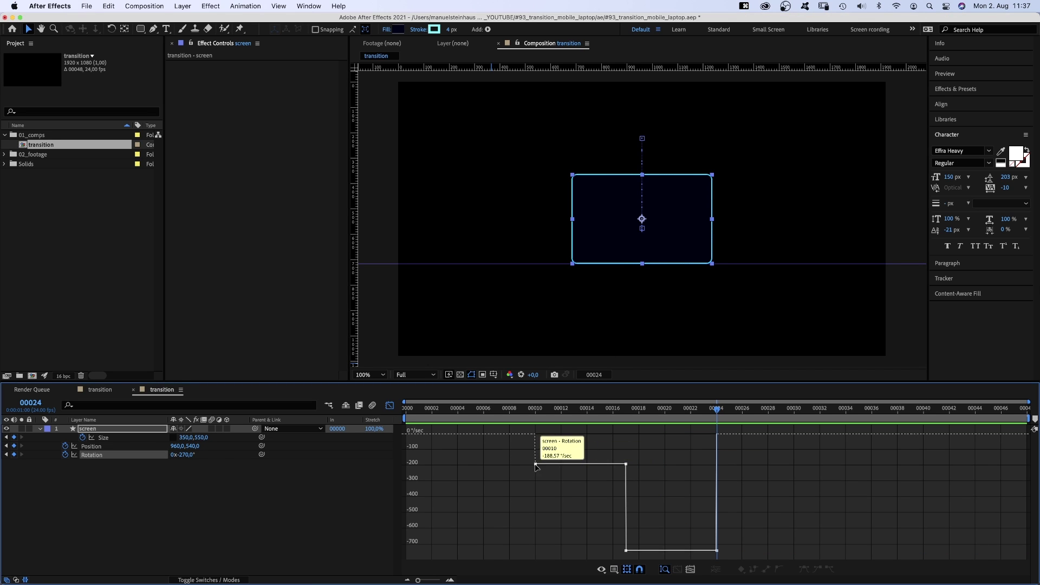
{"action": "left_click_drag", "start_coordinate": [543, 464], "coordinate": [605, 437]}
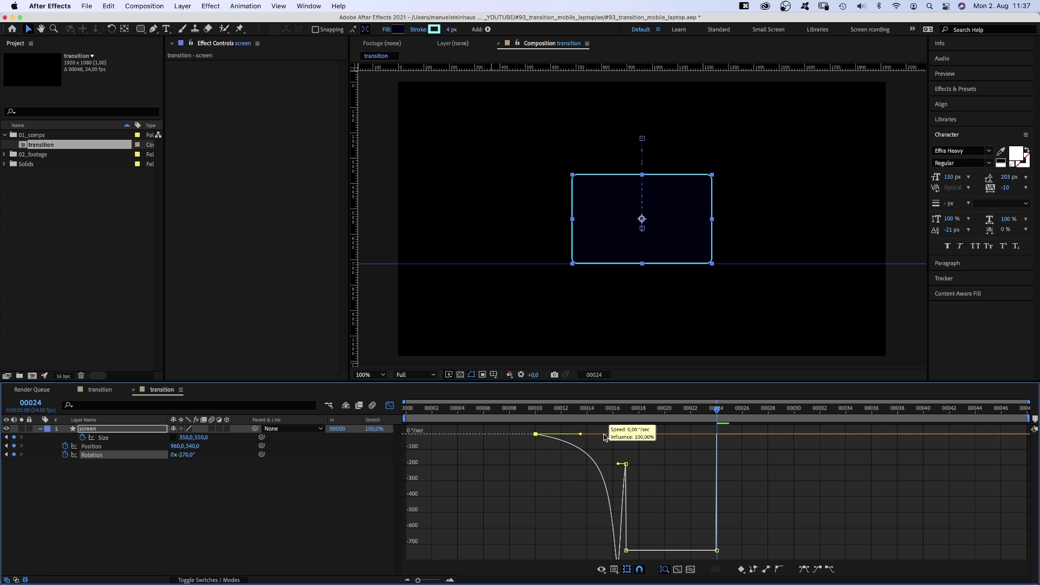
{"action": "mouse_move", "coordinate": [714, 548]}
{"action": "left_mouse_down"}
{"action": "mouse_move", "coordinate": [672, 469]}
{"action": "mouse_move", "coordinate": [679, 433]}
{"action": "left_mouse_up"}
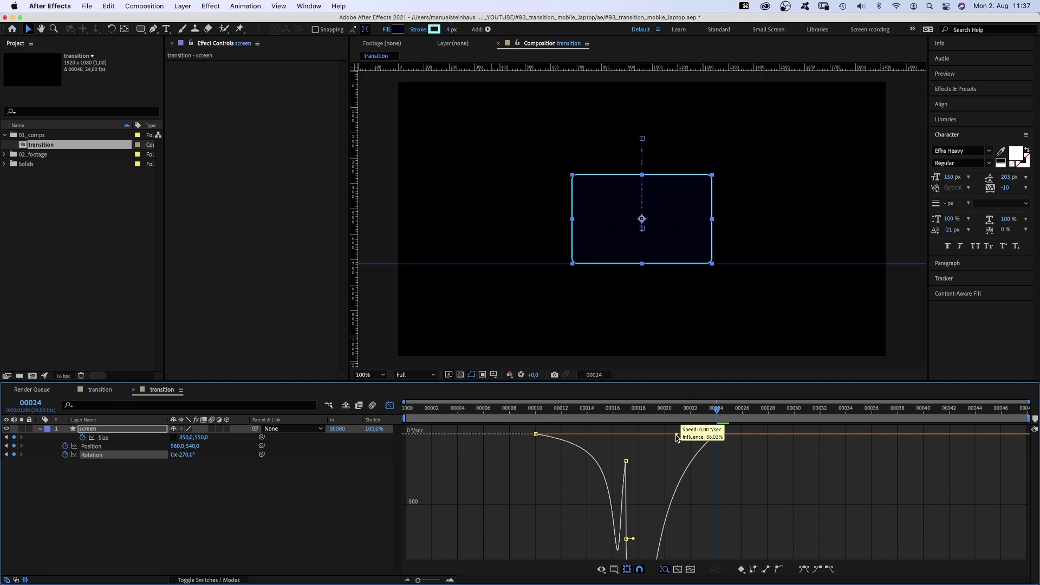
Reshape the Position speed curve so it spikes into frame 24, then preview.
{"action": "left_click", "coordinate": [91, 446]}
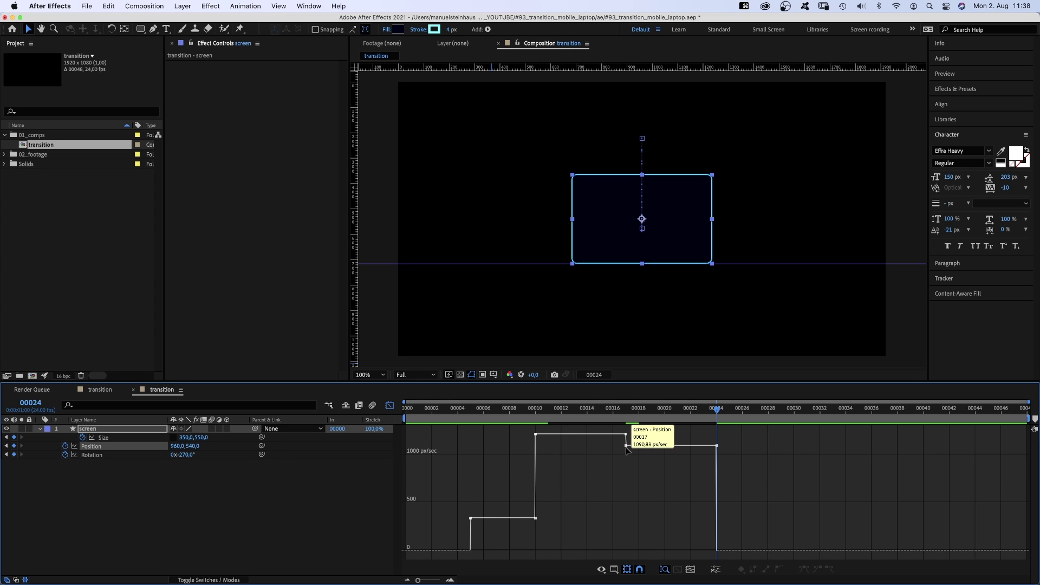
{"action": "left_click", "coordinate": [627, 445]}
{"action": "left_click_drag", "start_coordinate": [642, 445], "coordinate": [756, 552]}
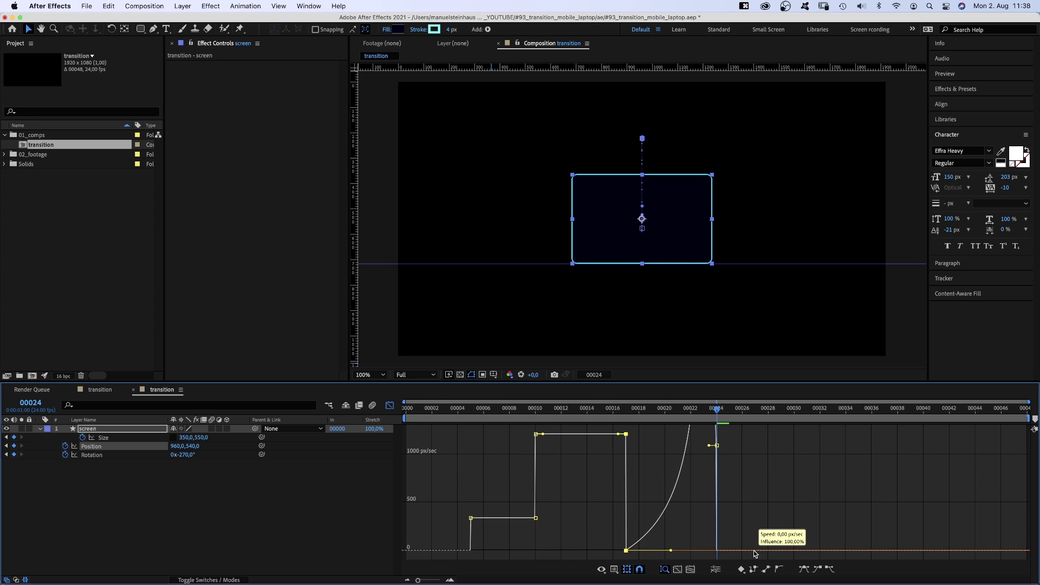
{"action": "left_click_drag", "start_coordinate": [707, 526], "coordinate": [715, 523]}
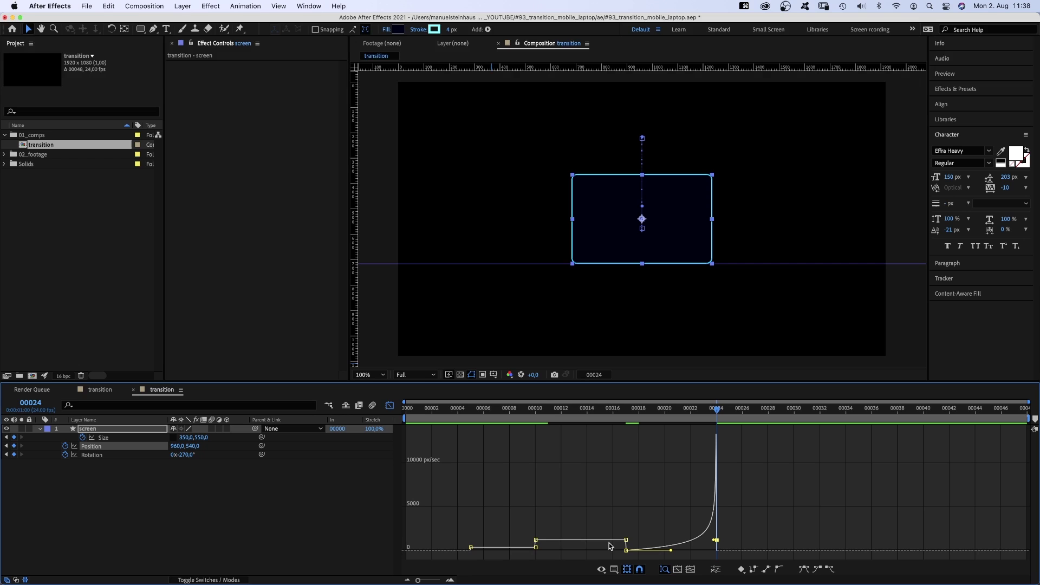
{"action": "left_click_drag", "start_coordinate": [620, 541], "coordinate": [585, 550]}
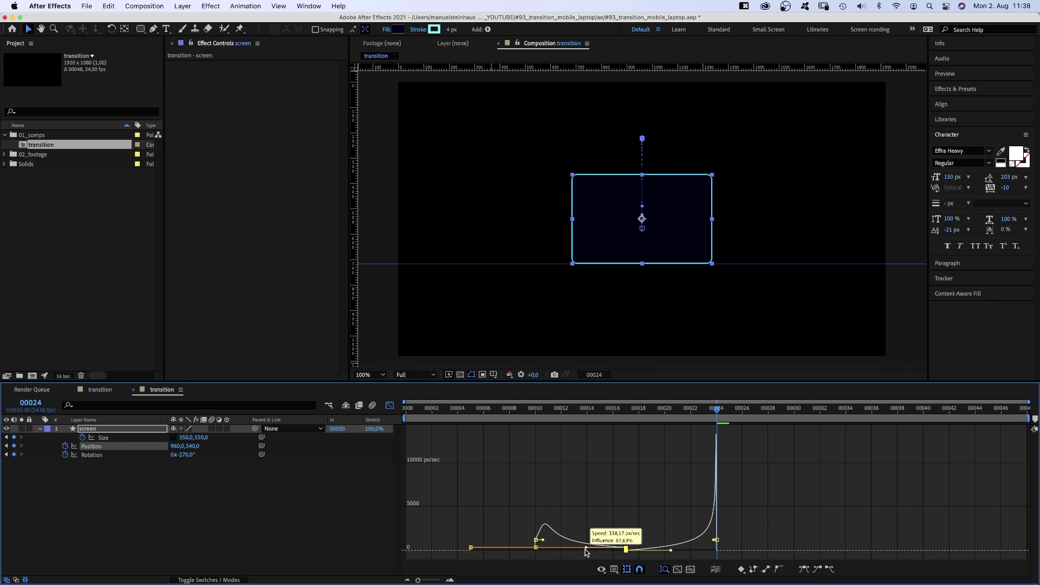
{"action": "left_click_drag", "start_coordinate": [470, 547], "coordinate": [500, 553]}
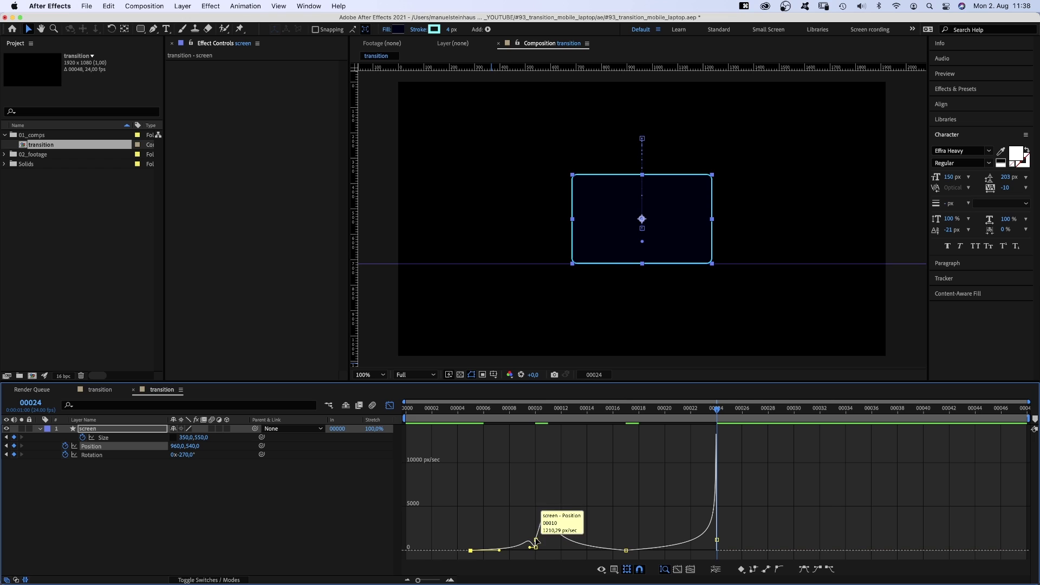
{"action": "left_click_drag", "start_coordinate": [535, 547], "coordinate": [530, 530]}
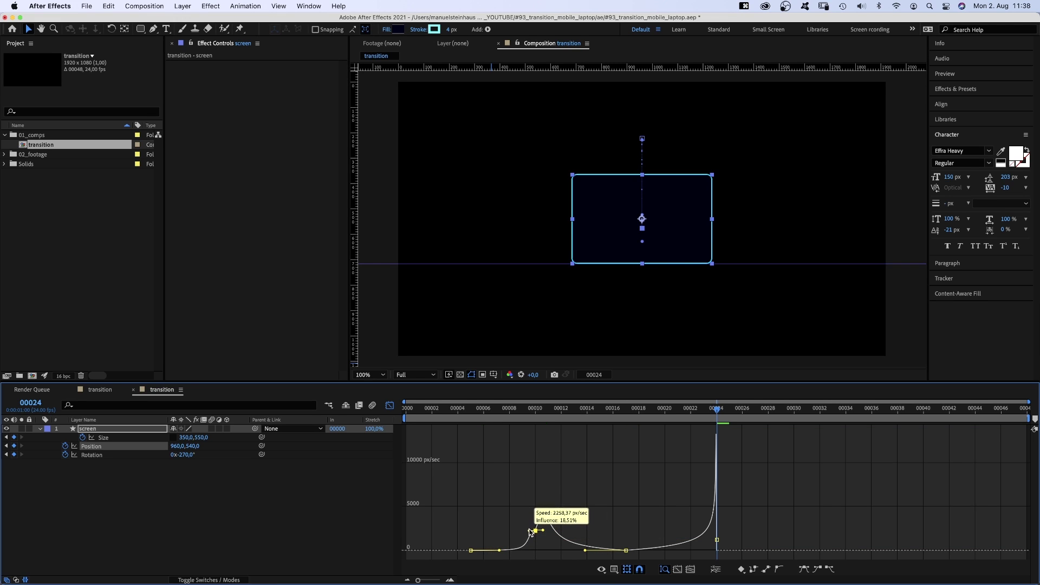
{"action": "left_click_drag", "start_coordinate": [529, 532], "coordinate": [530, 531]}
{"action": "key", "text": "KP_0"}
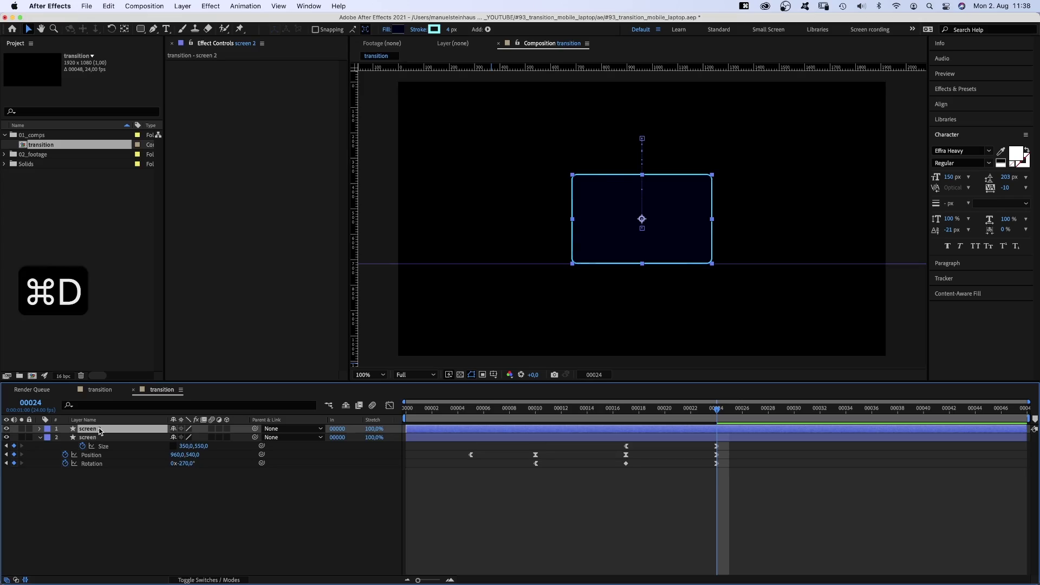
Duplicate the screen layer and rename the copy 'keyboard'.
{"action": "key", "text": "Return"}
{"action": "key", "text": "Right"}
{"action": "key", "text": "BackSpace"}
{"action": "key", "text": "BackSpace"}
{"action": "key", "text": "BackSpace"}
{"action": "key", "text": "BackSpace"}
{"action": "key", "text": "BackSpace"}
{"action": "key", "text": "BackSpace"}
{"action": "type", "text": "k"}
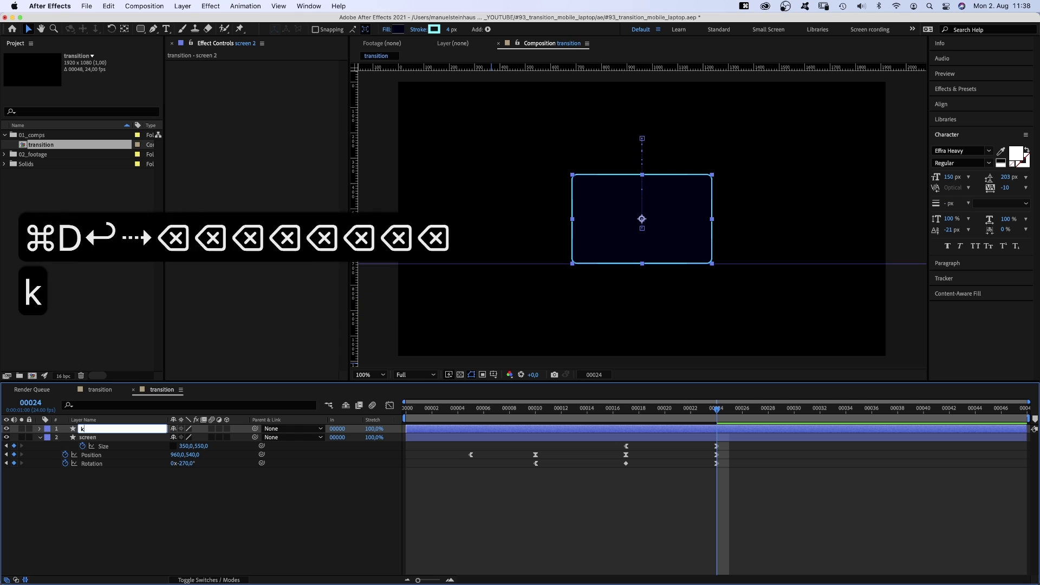
{"action": "type", "text": "eyboard"}
{"action": "left_click", "coordinate": [417, 430]}
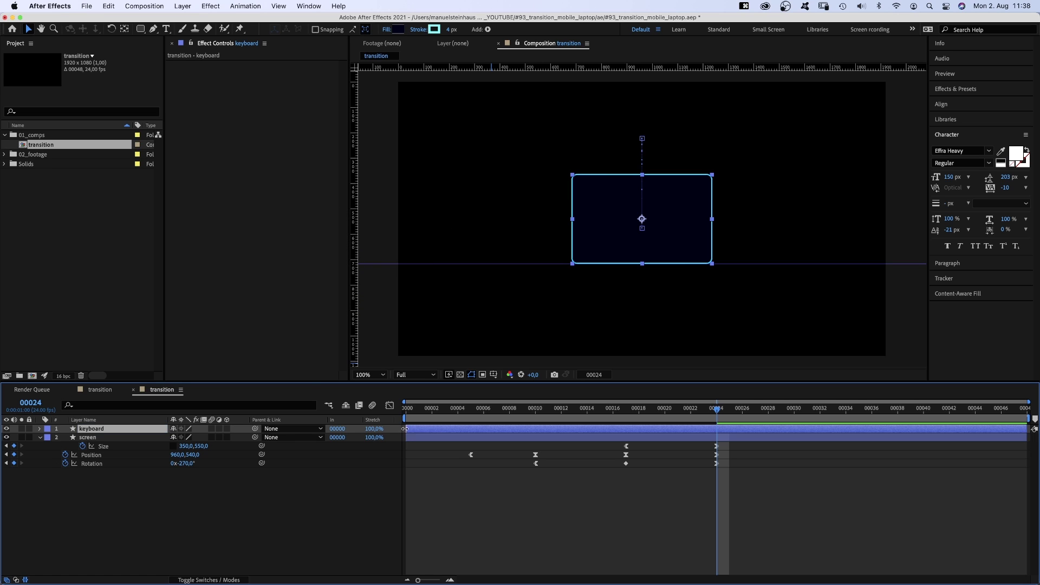
Start the keyboard layer at frame 24 and delete its copied keyframes.
{"action": "mouse_move", "coordinate": [405, 428]}
{"action": "left_mouse_down"}
{"action": "mouse_move", "coordinate": [716, 428]}
{"action": "mouse_move", "coordinate": [448, 458]}
{"action": "left_mouse_up"}
{"action": "key", "text": "u"}
{"action": "key", "text": "BackSpace"}
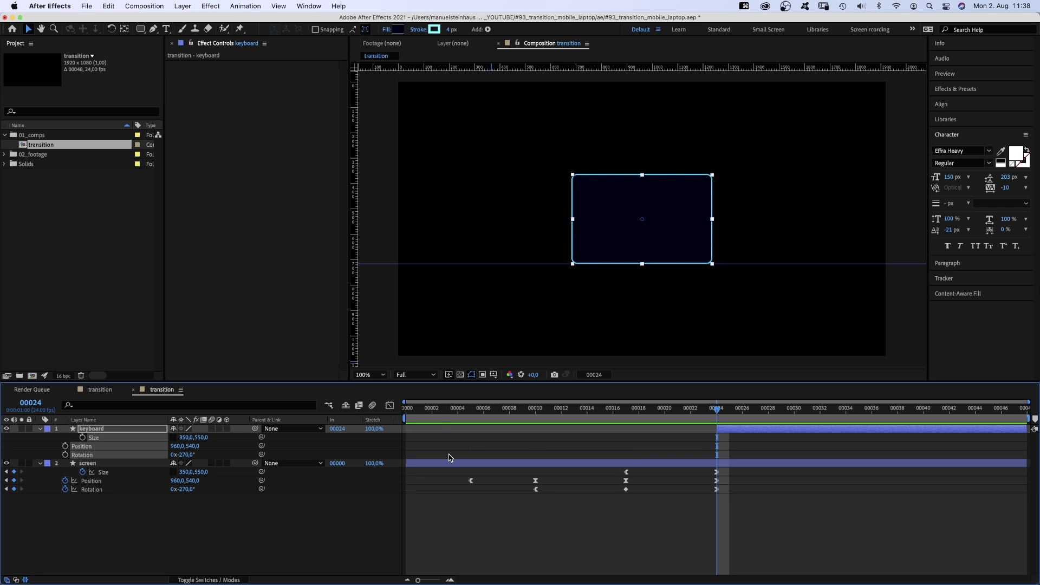
Move the keyboard's anchor point down to its bottom edge.
{"action": "left_click", "coordinate": [124, 30]}
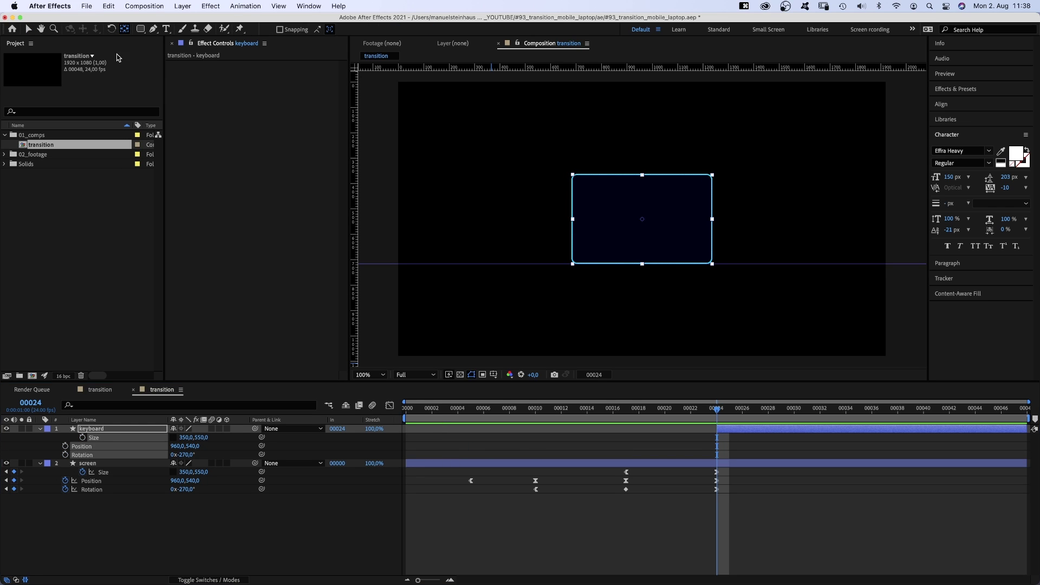
{"action": "left_click", "coordinate": [98, 431]}
{"action": "left_click_drag", "start_coordinate": [642, 219], "coordinate": [641, 263]}
{"action": "key", "text": "v"}
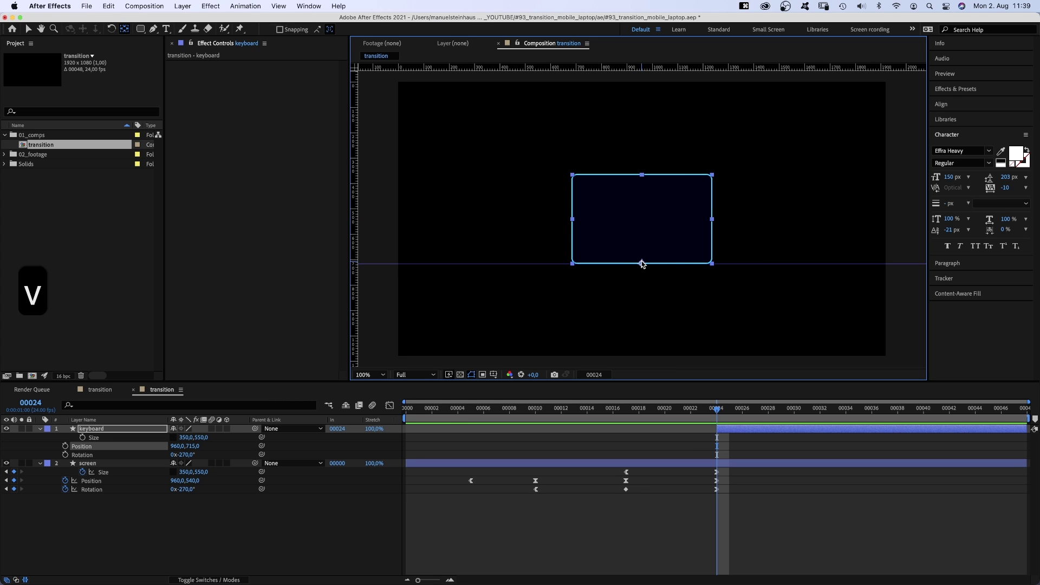
Make the keyboard 3D and keyframe its X Rotation from frame 24 to 98° at frame 33.
{"action": "left_click", "coordinate": [226, 429]}
{"action": "key", "text": "r"}
{"action": "key", "text": "shift+s"}
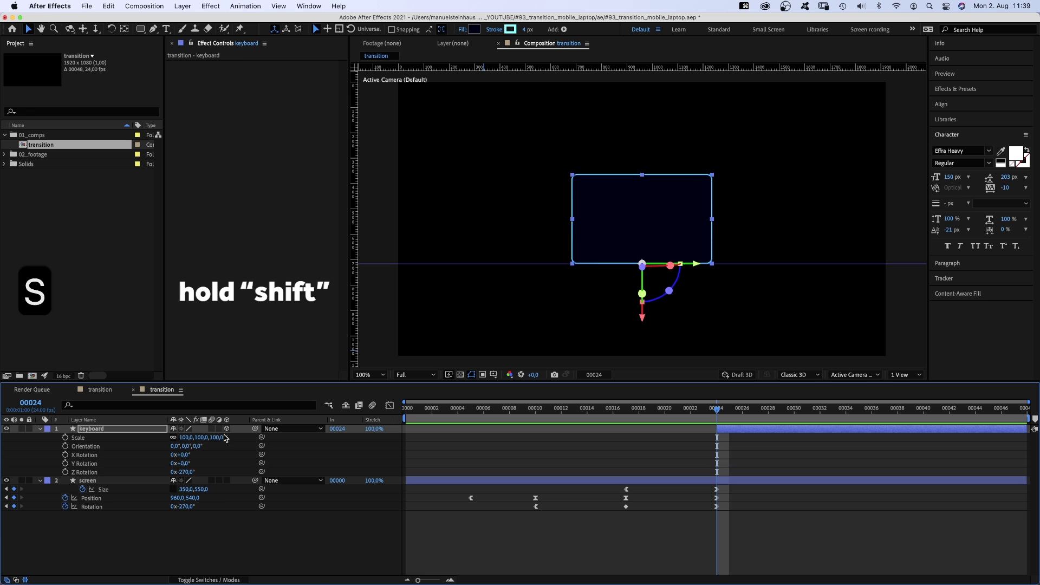
{"action": "left_click_drag", "start_coordinate": [186, 454], "coordinate": [210, 463]}
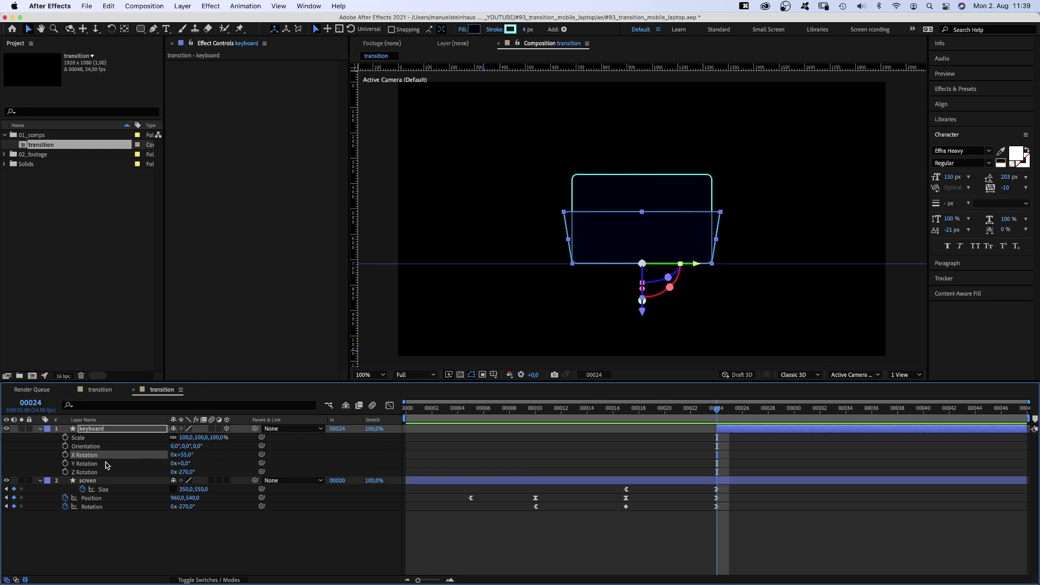
{"action": "left_click", "coordinate": [65, 437]}
{"action": "left_click", "coordinate": [756, 417]}
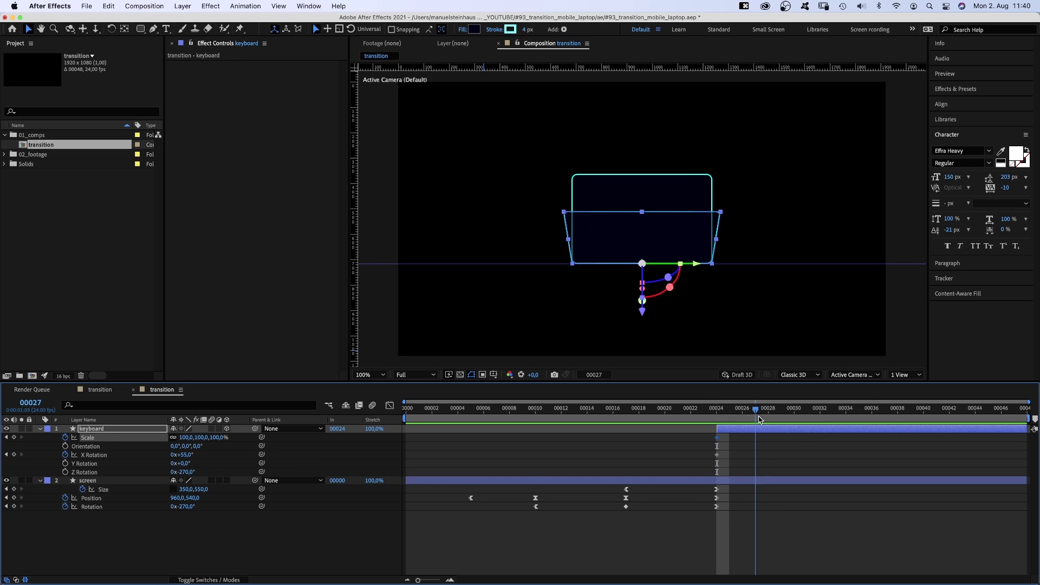
{"action": "mouse_move", "coordinate": [185, 454]}
{"action": "left_mouse_down"}
{"action": "mouse_move", "coordinate": [208, 453]}
{"action": "mouse_move", "coordinate": [194, 454]}
{"action": "left_mouse_up"}
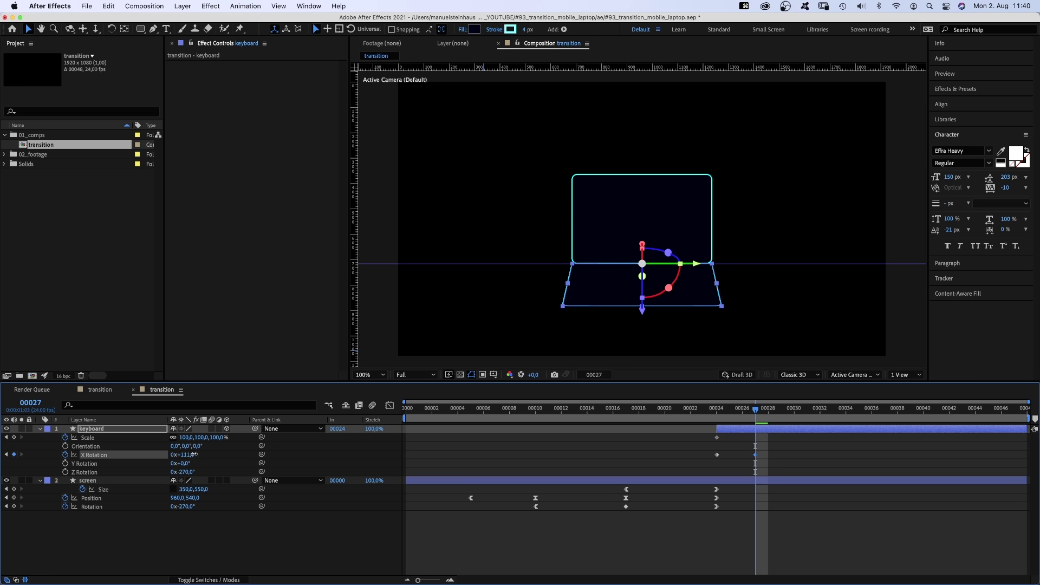
{"action": "key", "text": "F2"}
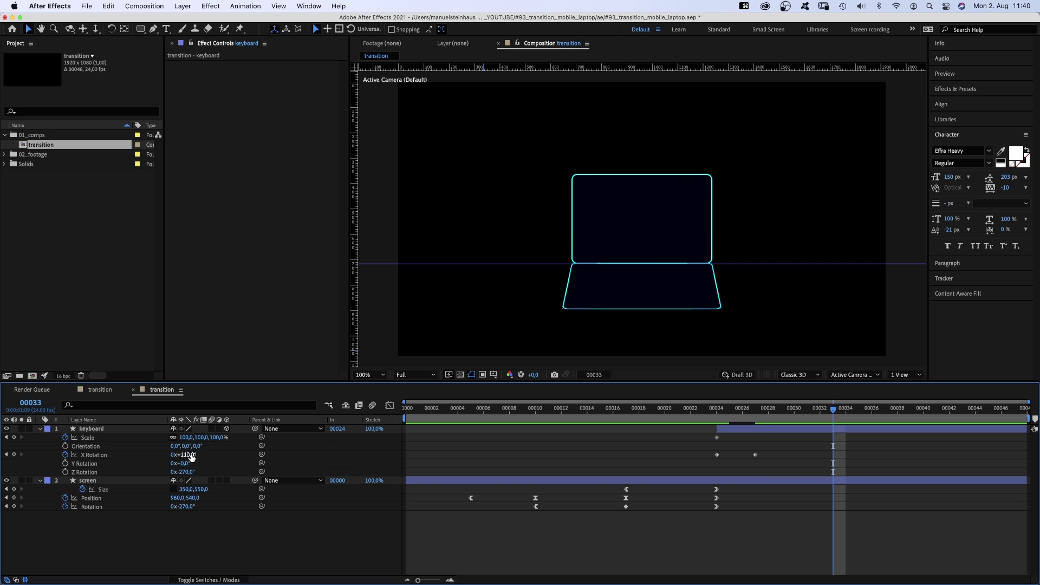
{"action": "left_click_drag", "start_coordinate": [191, 457], "coordinate": [187, 454]}
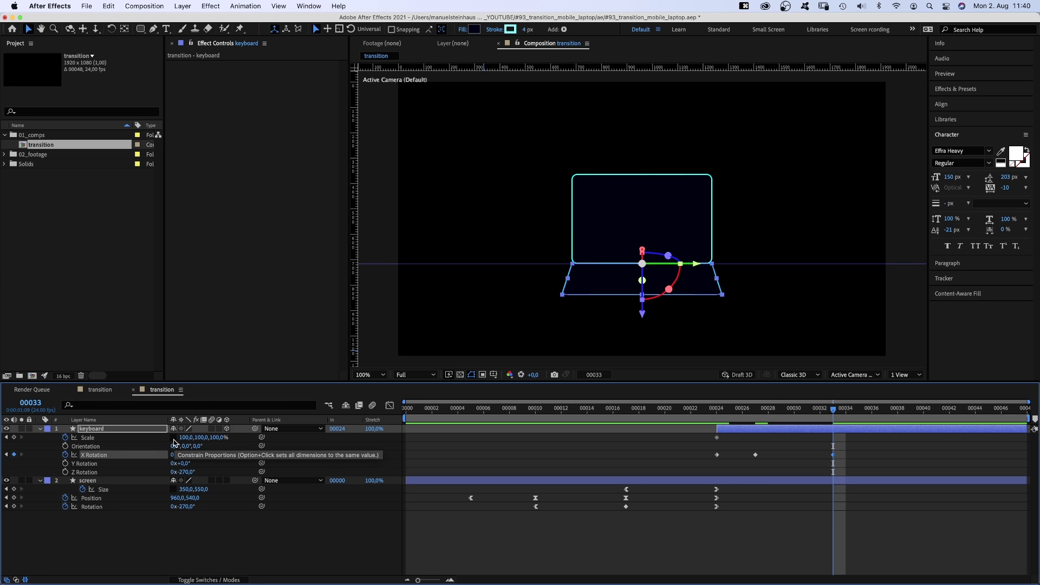
Keyframe the keyboard's Scale X to about 178% and preview the laptop opening.
{"action": "left_click_drag", "start_coordinate": [182, 438], "coordinate": [204, 437]}
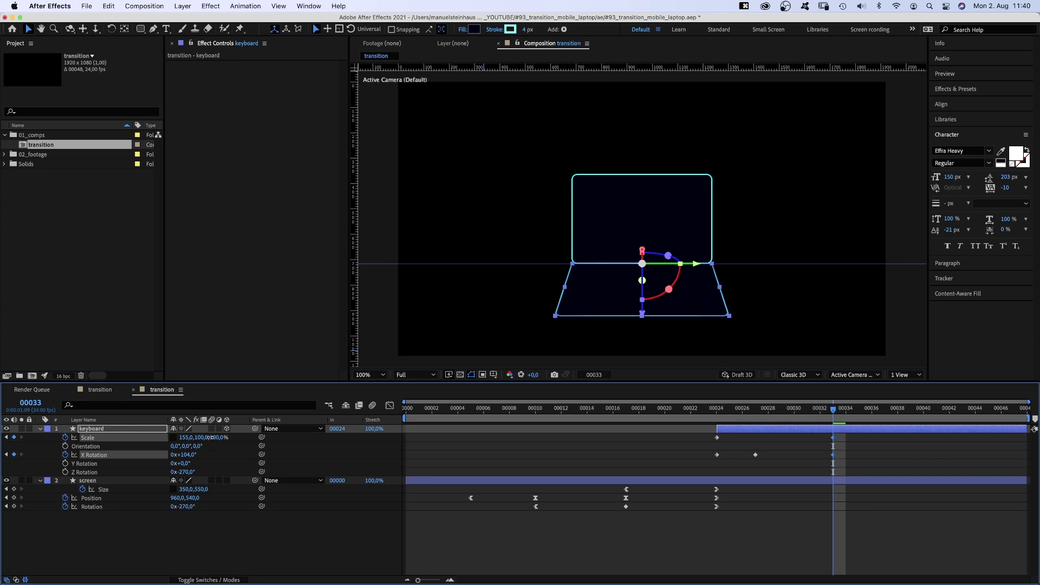
{"action": "left_click_drag", "start_coordinate": [203, 437], "coordinate": [195, 461]}
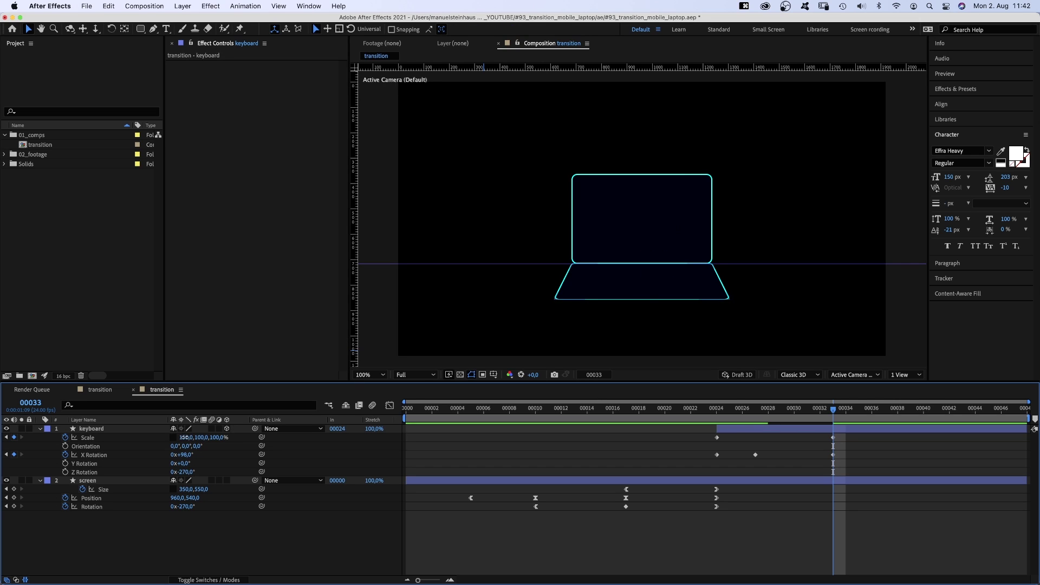
{"action": "left_click_drag", "start_coordinate": [183, 438], "coordinate": [196, 445]}
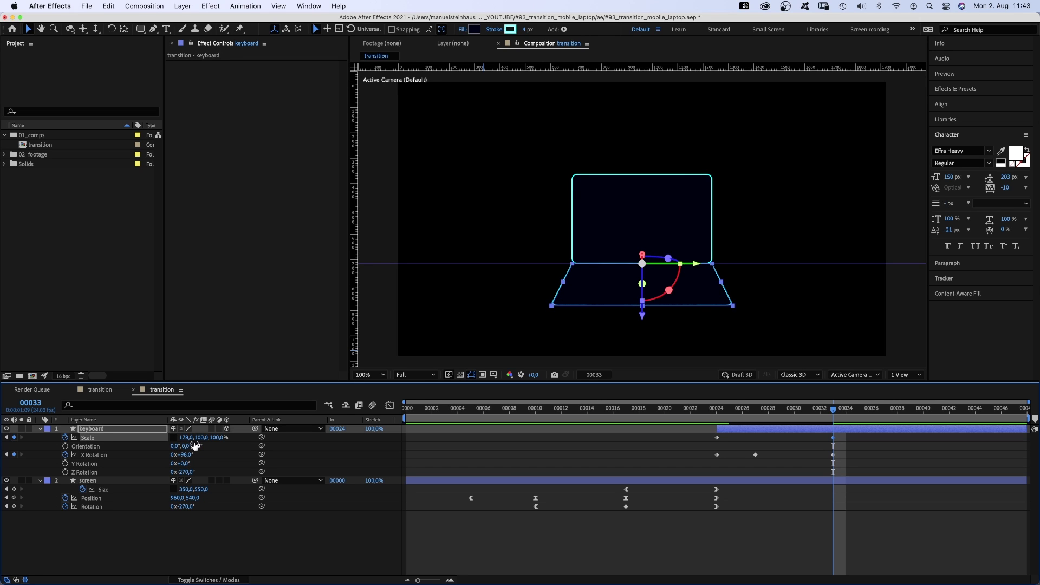
{"action": "key", "text": "space"}
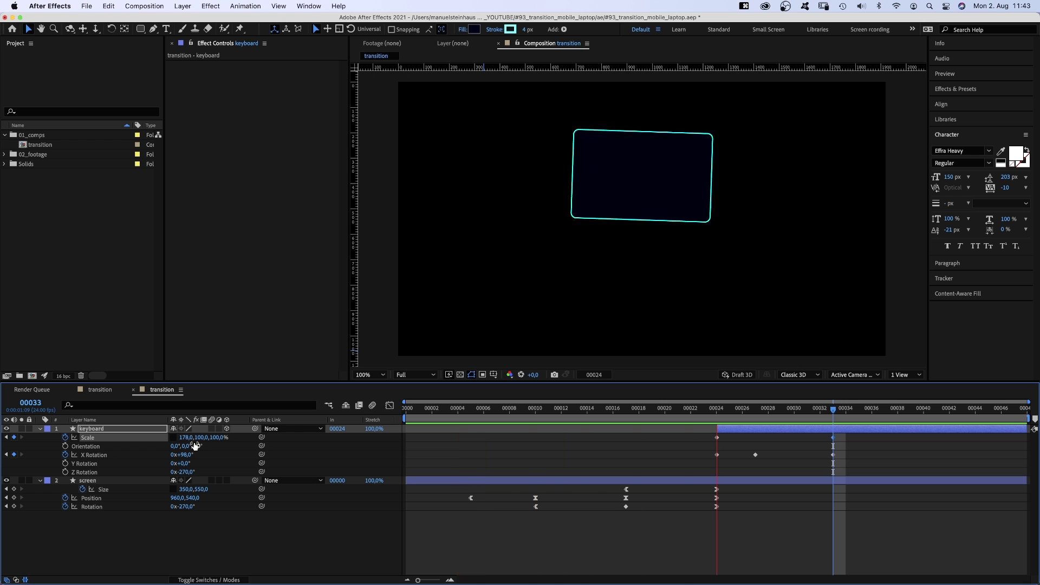
{"action": "key", "text": "0"}
{"action": "left_click_drag", "start_coordinate": [846, 434], "coordinate": [698, 441]}
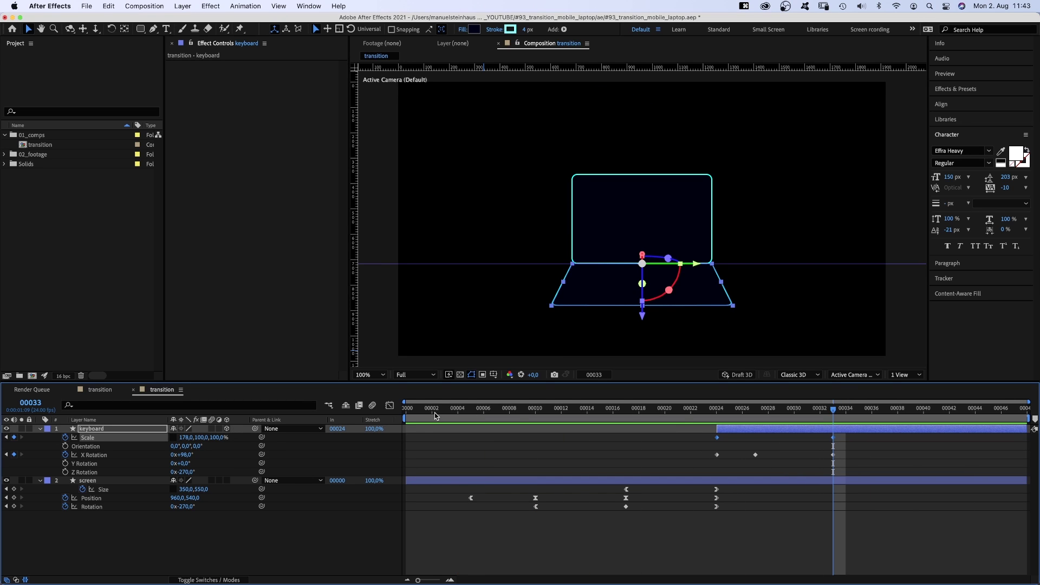
Ease the keyboard's first and last Scale keyframes in the speed graph.
{"action": "left_click", "coordinate": [389, 406]}
{"action": "mouse_move", "coordinate": [826, 438]}
{"action": "left_mouse_down"}
{"action": "mouse_move", "coordinate": [805, 531]}
{"action": "mouse_move", "coordinate": [812, 528]}
{"action": "left_mouse_up"}
{"action": "mouse_move", "coordinate": [727, 494]}
{"action": "left_mouse_down"}
{"action": "mouse_move", "coordinate": [745, 546]}
{"action": "mouse_move", "coordinate": [786, 553]}
{"action": "left_mouse_up"}
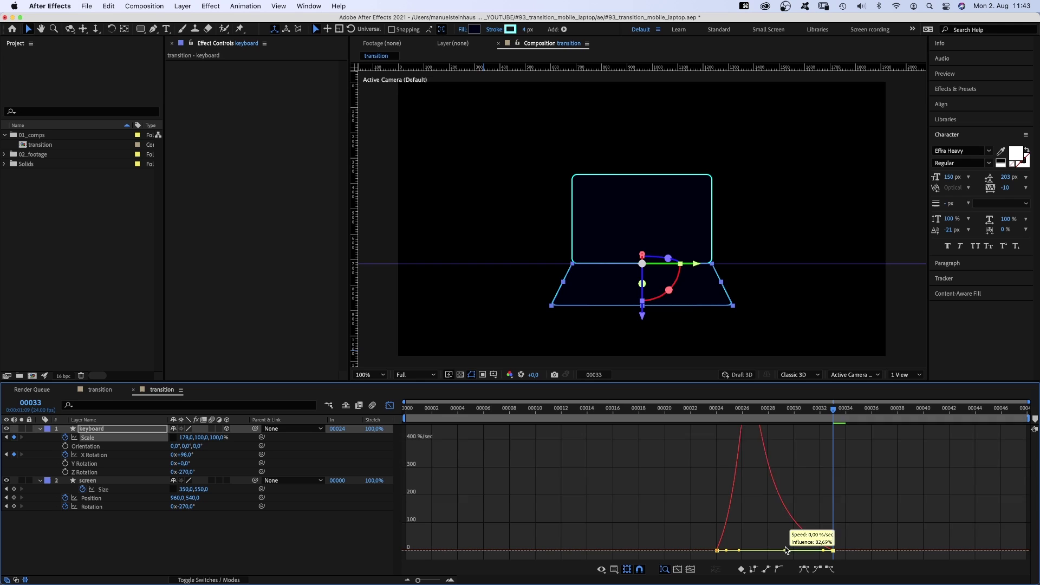
{"action": "key", "text": "KP_0"}
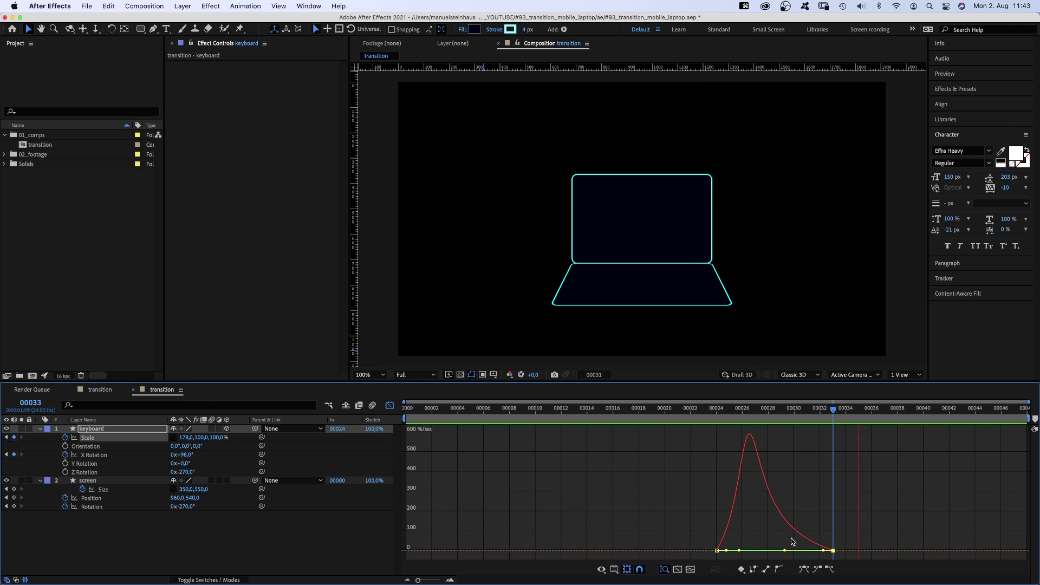
{"action": "key", "text": "KP_0"}
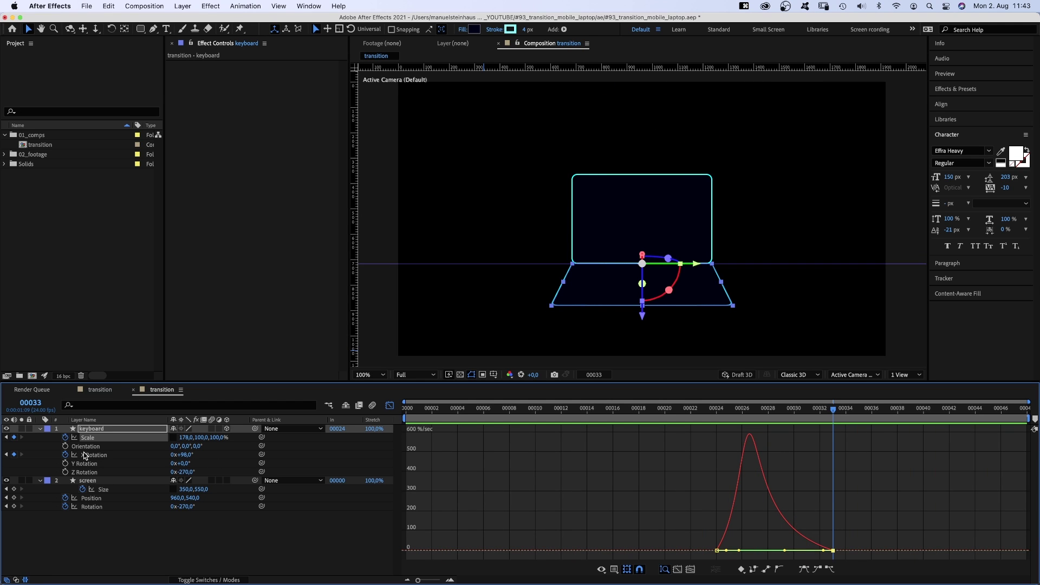
Ease the keyboard's three X Rotation keyframes and preview the phone-to-laptop motion.
{"action": "left_click", "coordinate": [85, 455]}
{"action": "left_click_drag", "start_coordinate": [726, 436], "coordinate": [726, 537]}
{"action": "mouse_move", "coordinate": [831, 551]}
{"action": "left_mouse_down"}
{"action": "mouse_move", "coordinate": [795, 549]}
{"action": "mouse_move", "coordinate": [764, 525]}
{"action": "left_mouse_up"}
{"action": "left_click_drag", "start_coordinate": [750, 470], "coordinate": [742, 523]}
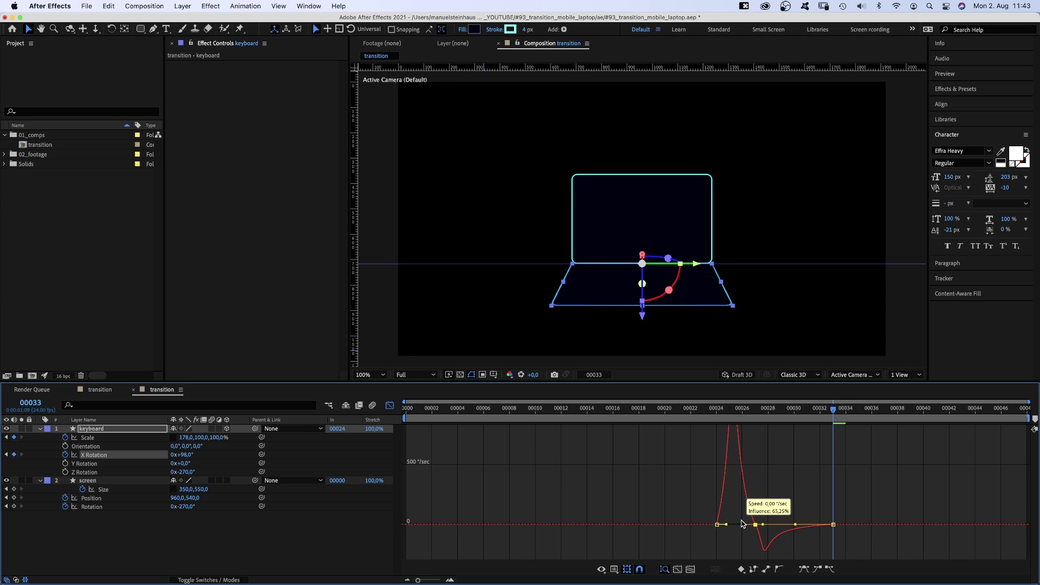
{"action": "key", "text": "0"}
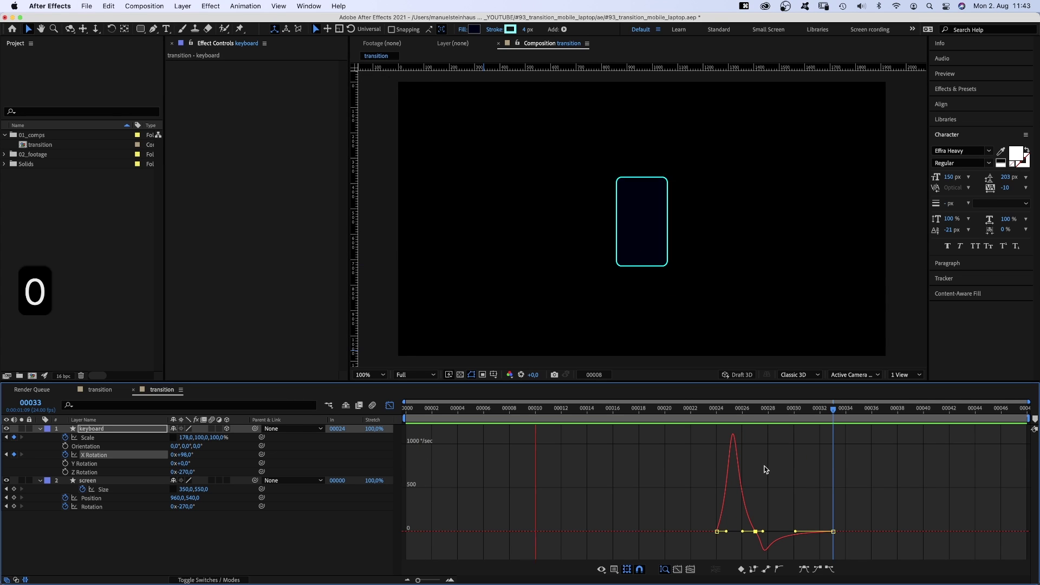
{"action": "key", "text": "space"}
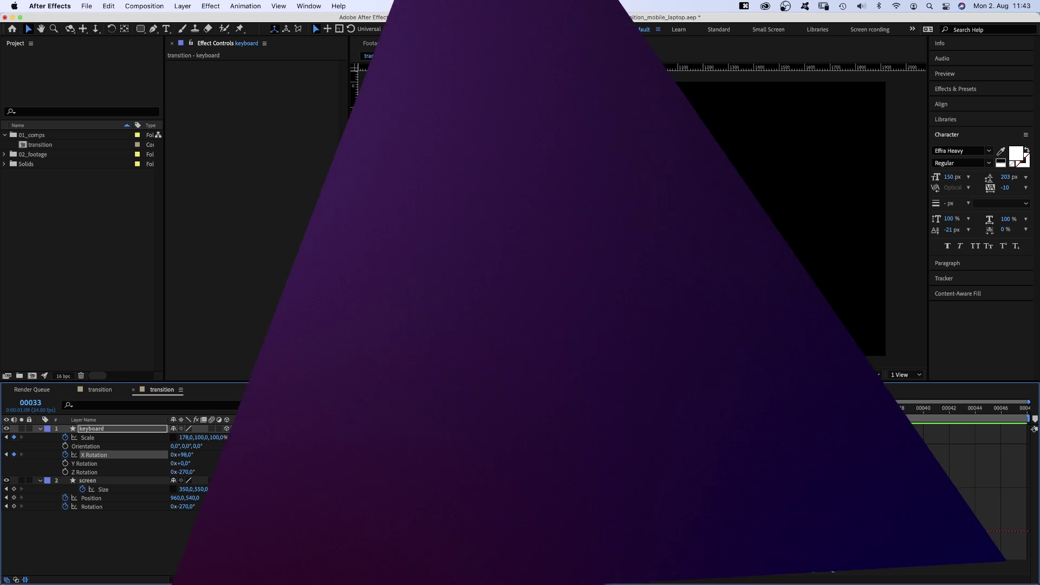
Draw a small key rectangle on the keyboard layer filled cyan 0CFFFF.
{"action": "left_click", "coordinate": [390, 405]}
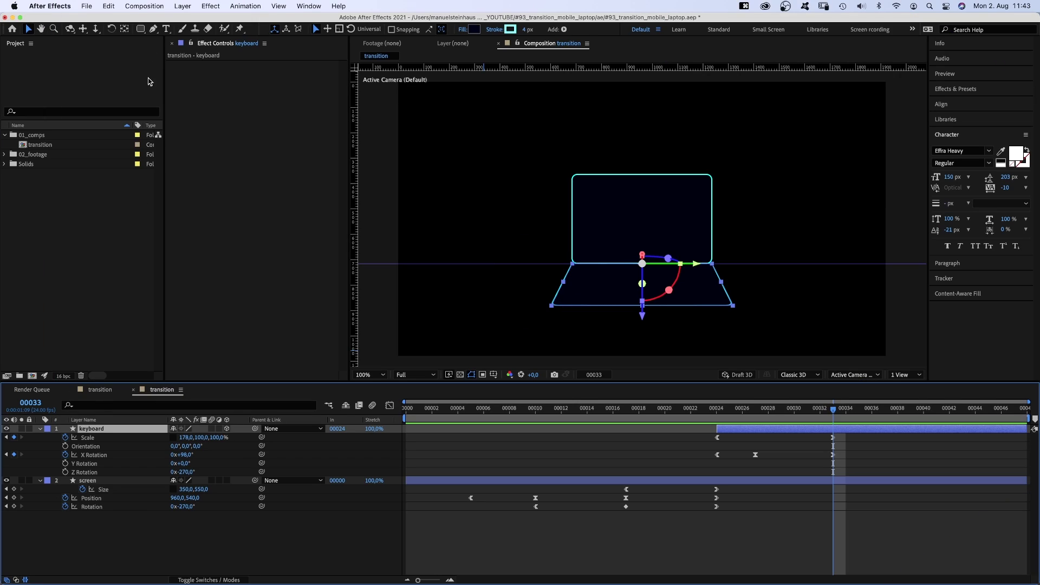
{"action": "left_click_drag", "start_coordinate": [140, 28], "coordinate": [173, 41]}
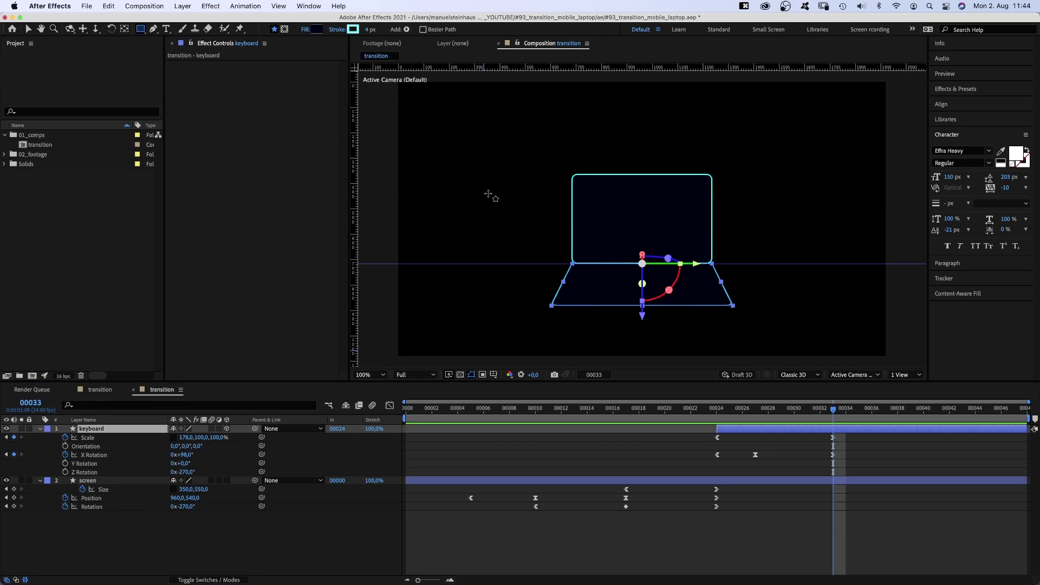
{"action": "left_click", "coordinate": [579, 272]}
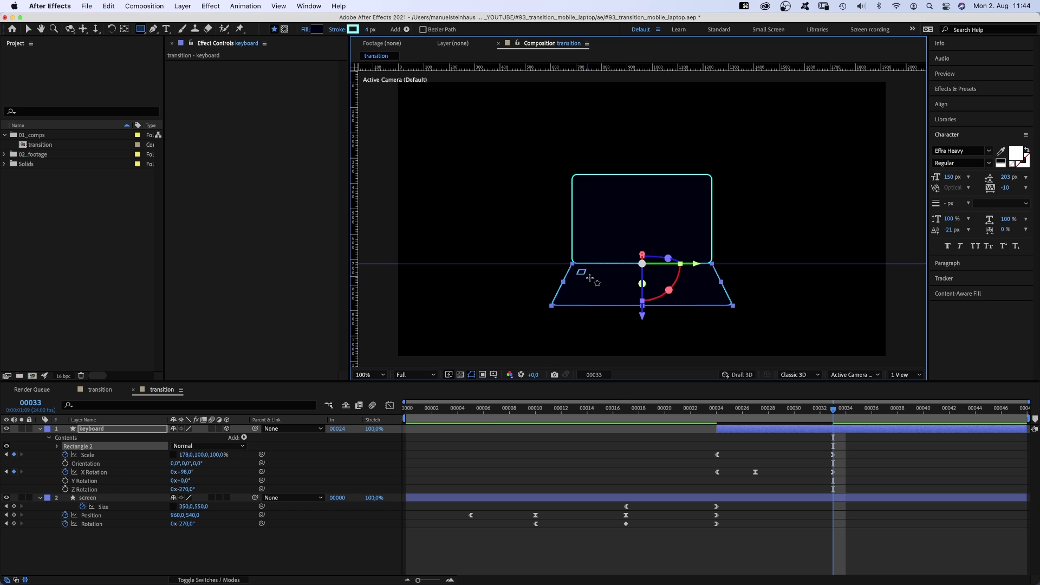
{"action": "left_click", "coordinate": [57, 447]}
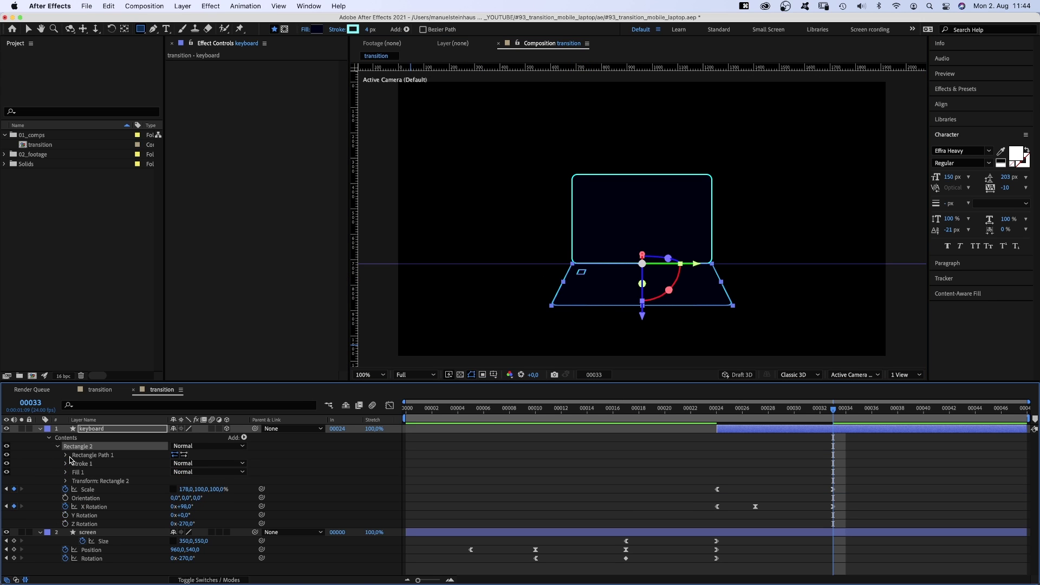
{"action": "left_click", "coordinate": [66, 455]}
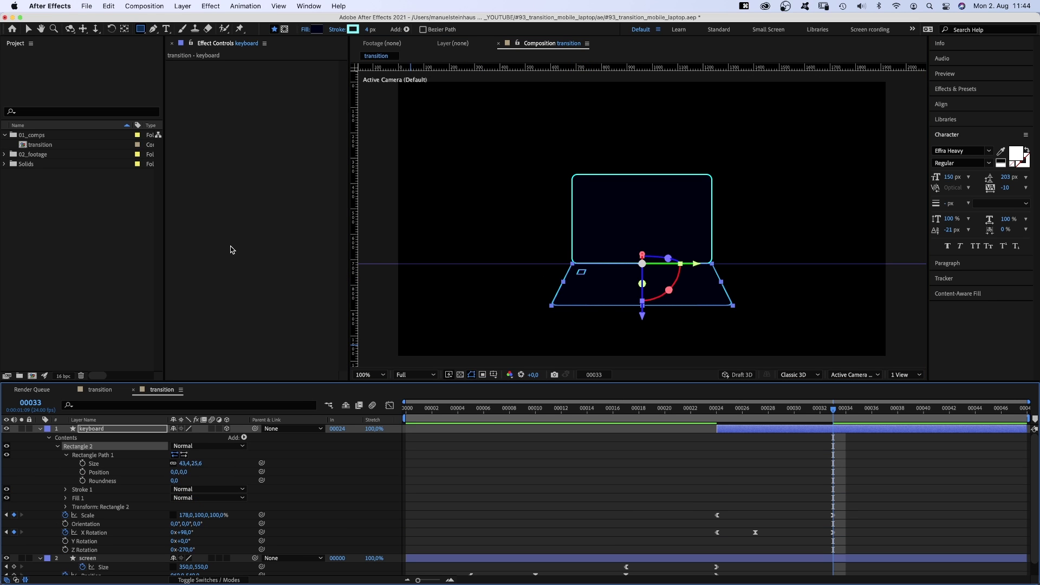
{"action": "left_click", "coordinate": [316, 29]}
{"action": "type", "text": "0CFFFF"}
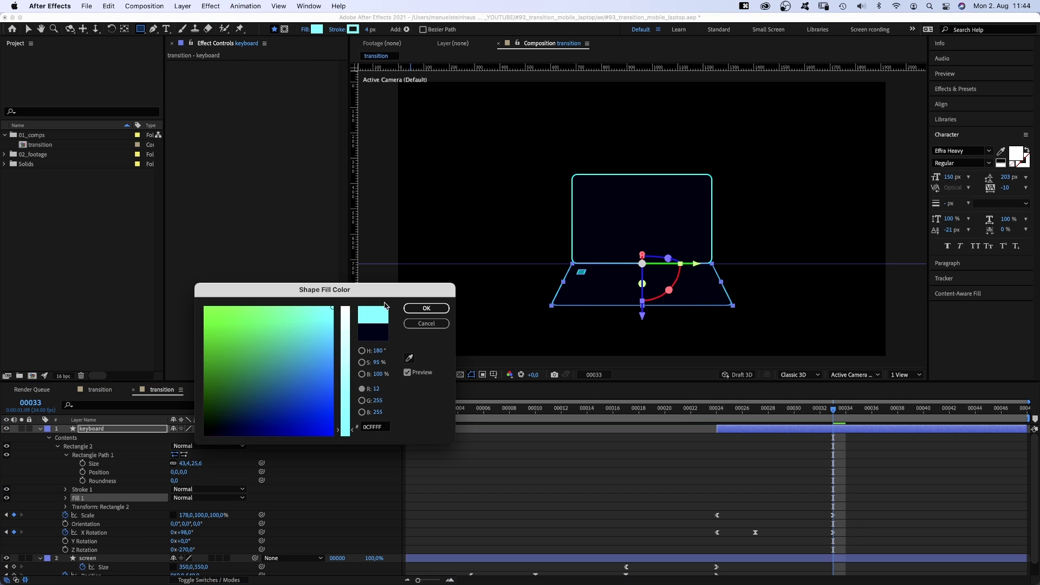
{"action": "left_click", "coordinate": [426, 309]}
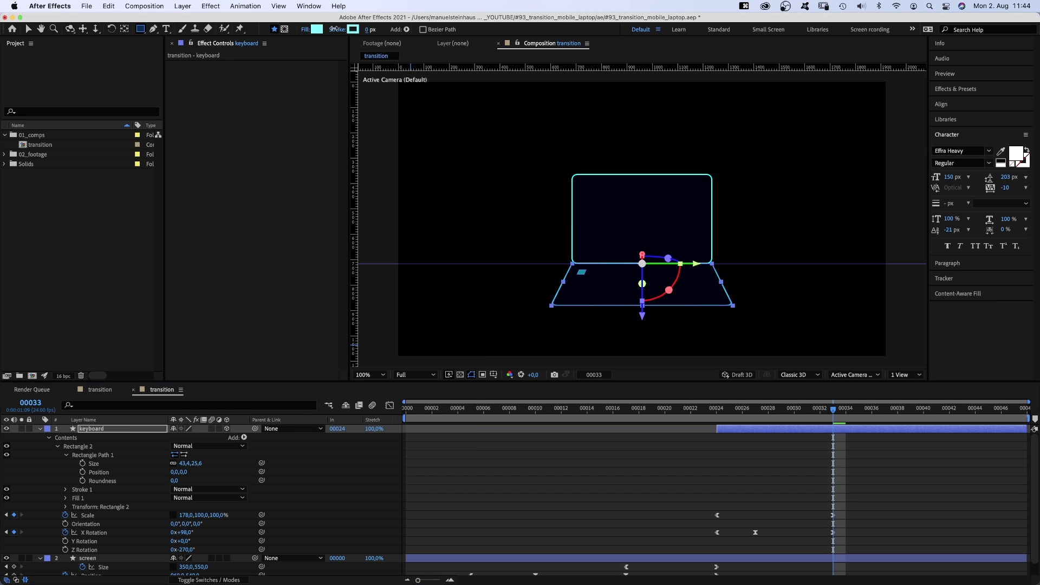
Add a Repeater to the key rectangle.
{"action": "left_click", "coordinate": [59, 475]}
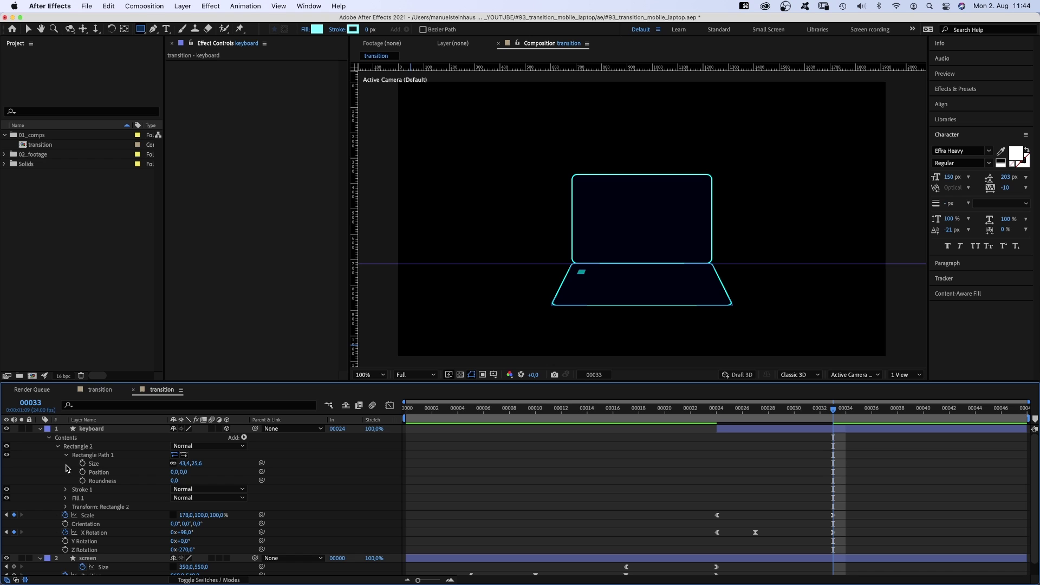
{"action": "left_click", "coordinate": [93, 456]}
{"action": "left_click", "coordinate": [244, 438]}
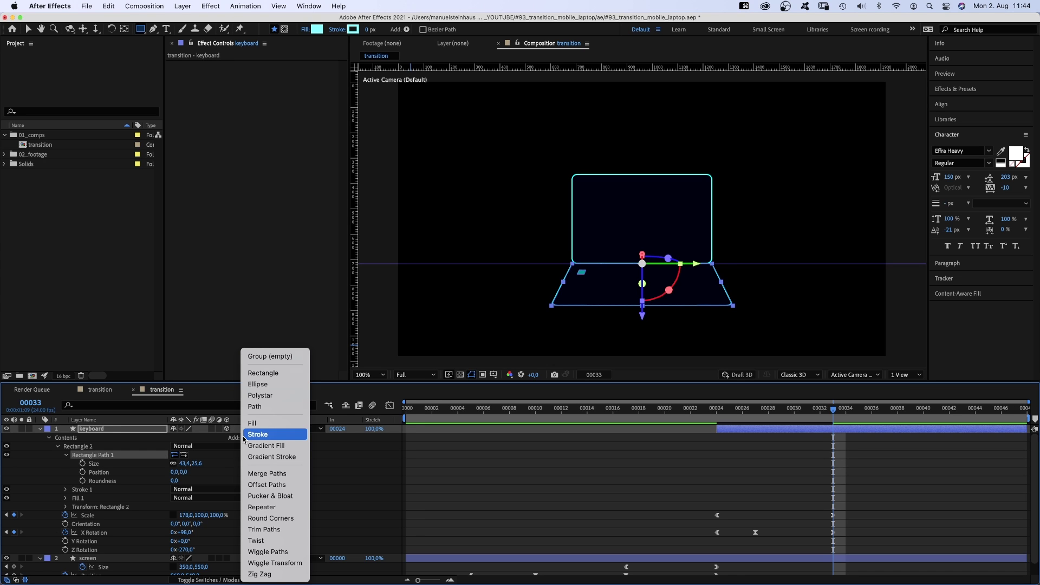
{"action": "left_click", "coordinate": [262, 507]}
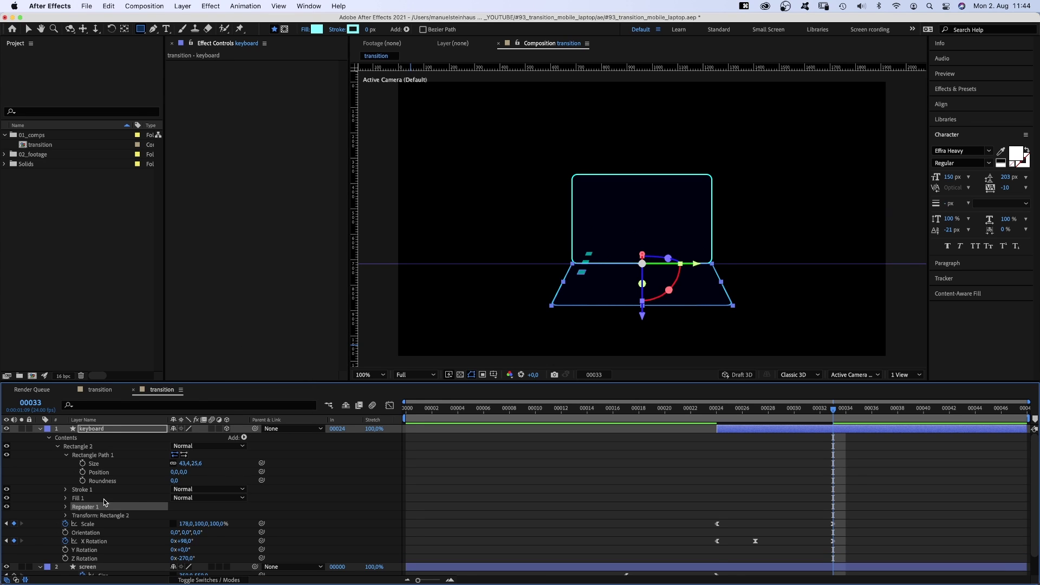
{"action": "left_click", "coordinate": [66, 506]}
Set the Repeater's transform position to lay six keys in a horizontal row.
{"action": "left_click", "coordinate": [74, 541]}
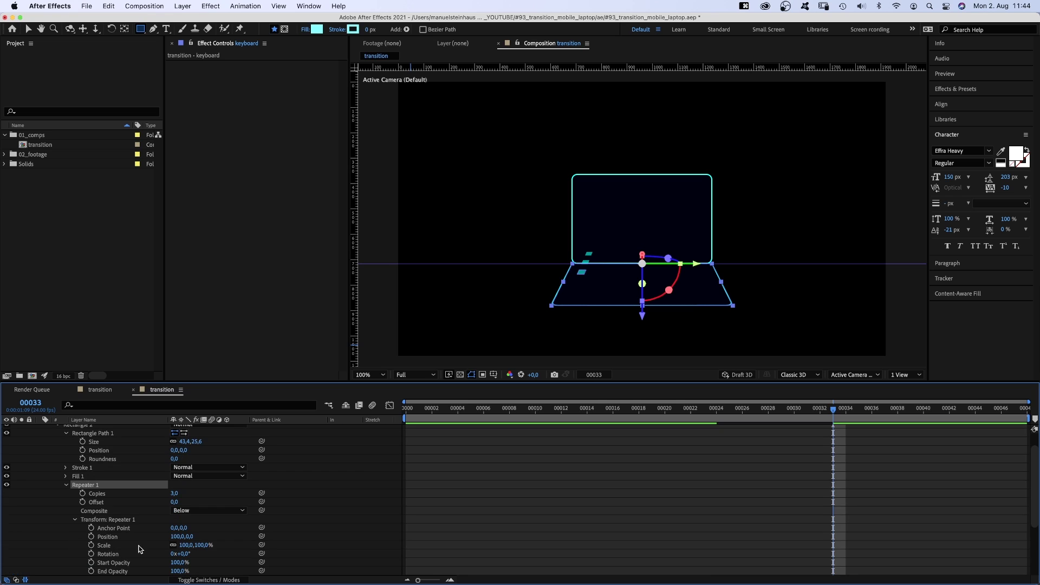
{"action": "type", "text": "00"}
{"action": "key", "text": "Return"}
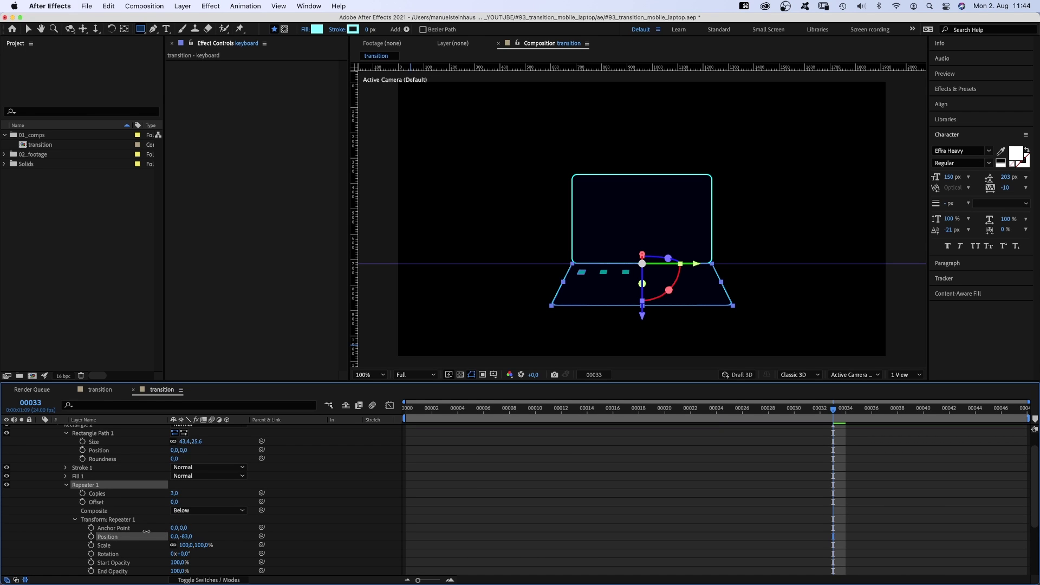
{"action": "left_click_drag", "start_coordinate": [146, 530], "coordinate": [184, 494]}
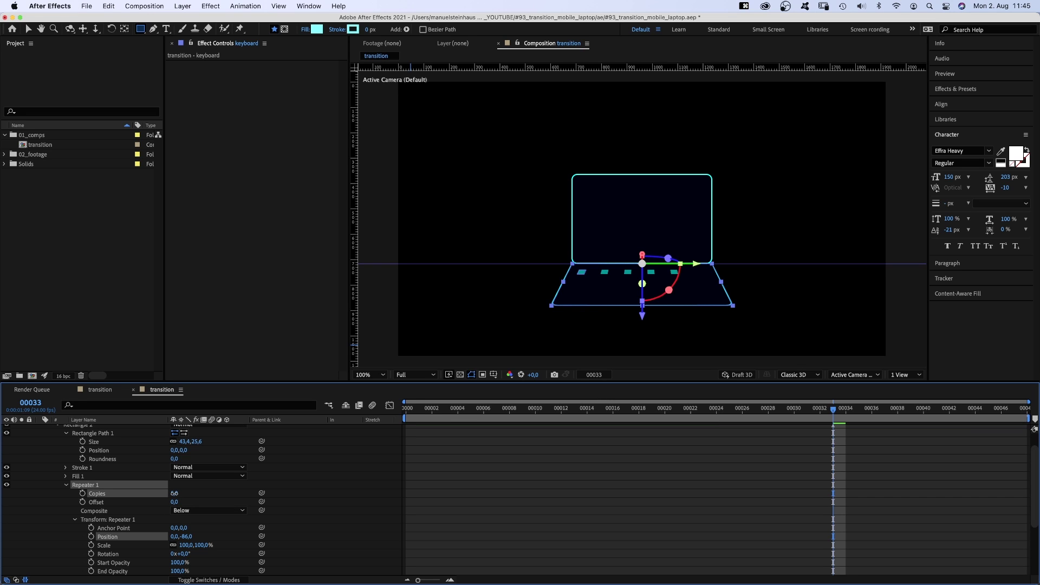
{"action": "left_click", "coordinate": [174, 494]}
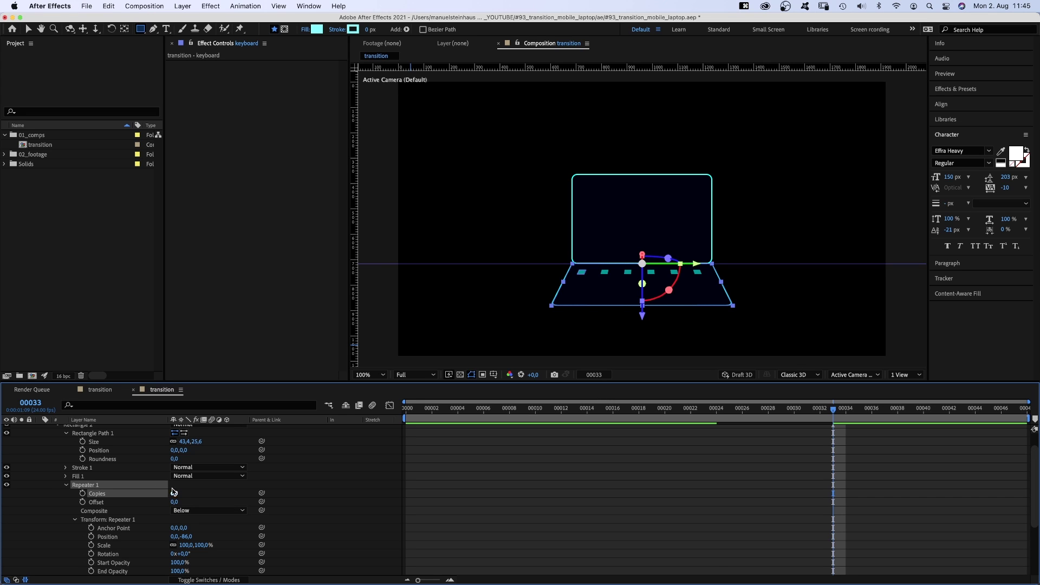
{"action": "left_click", "coordinate": [66, 485]}
Duplicate the key row twice, moving the copy lower, for three rows of keys.
{"action": "scroll", "coordinate": [70, 439], "scroll_direction": "up", "scroll_amount": 2}
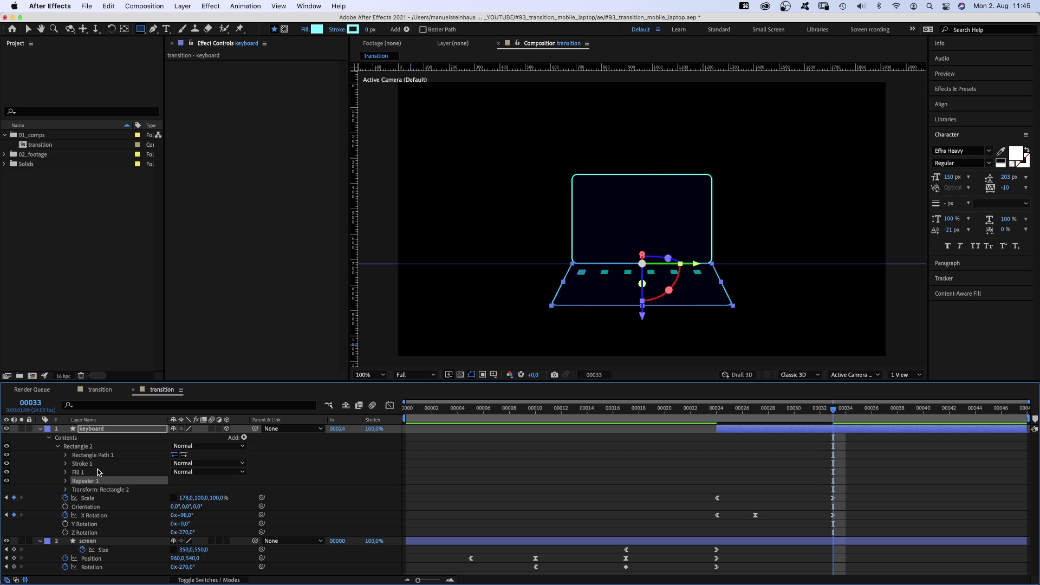
{"action": "left_click", "coordinate": [84, 447]}
{"action": "key", "text": "super+d"}
{"action": "key", "text": "v"}
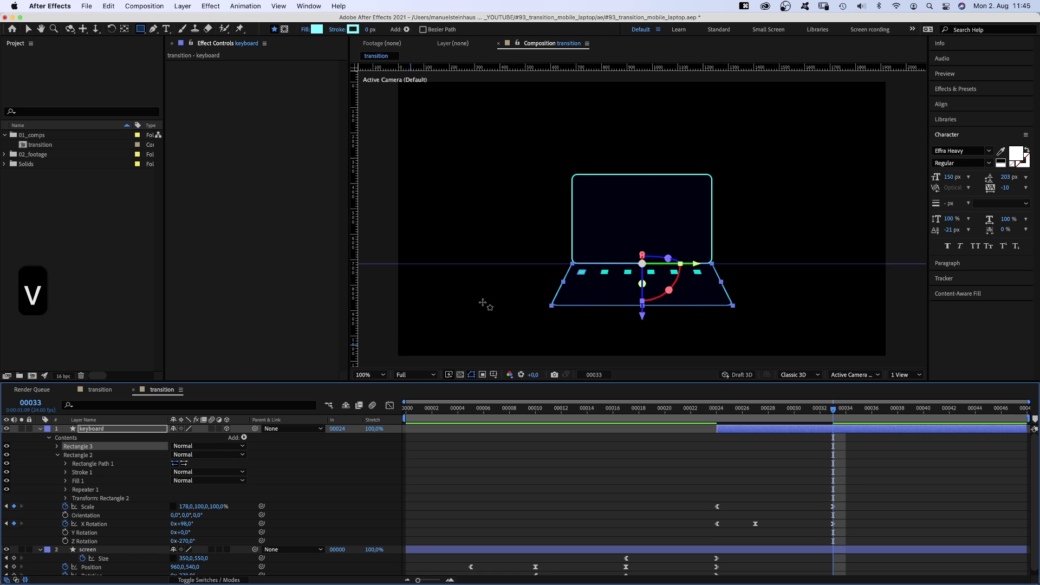
{"action": "left_click_drag", "start_coordinate": [577, 272], "coordinate": [577, 291]}
{"action": "key", "text": "super+d"}
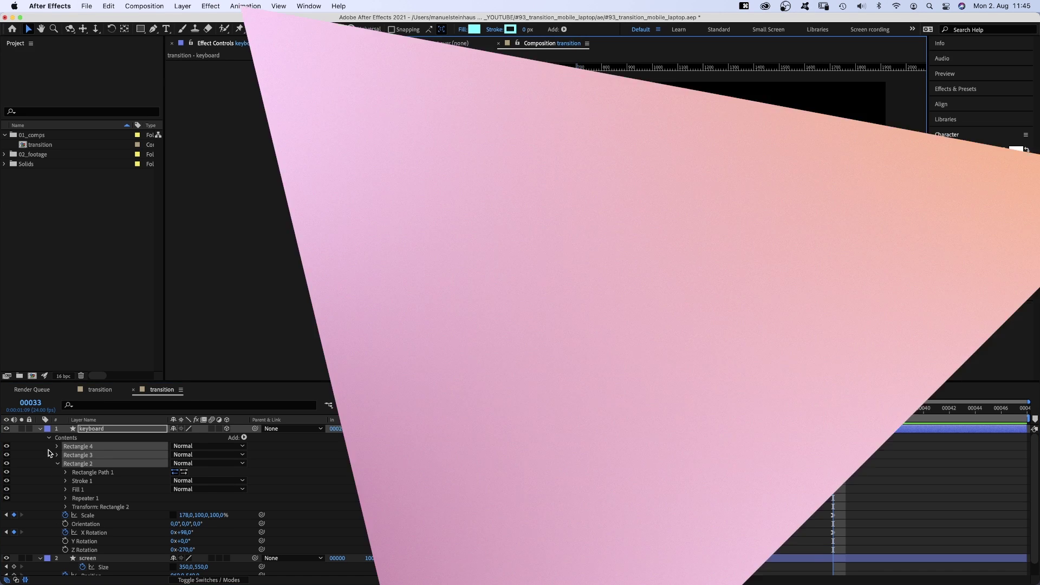
{"action": "key", "text": "Page_Up"}
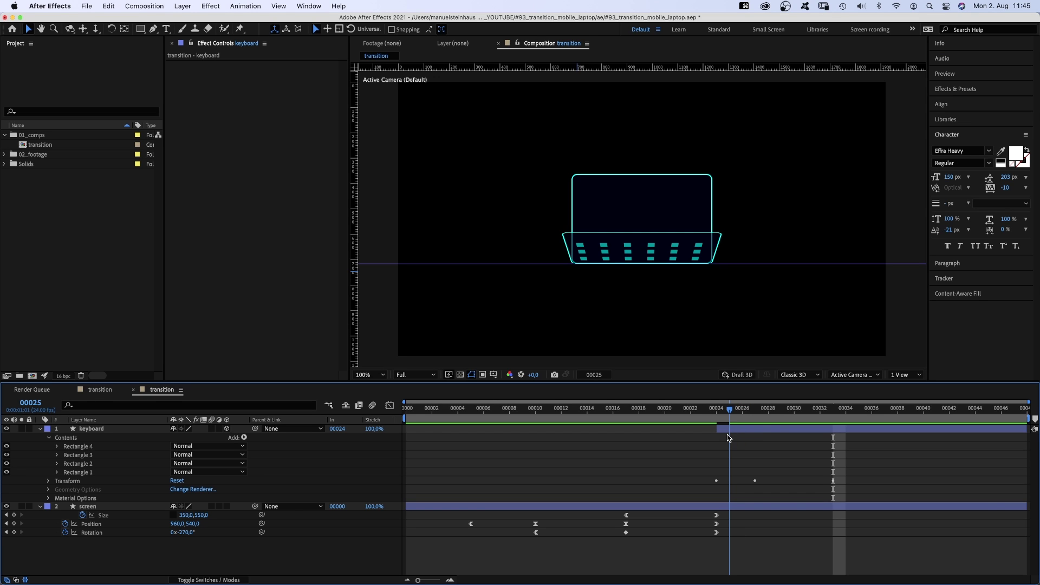
{"action": "key", "text": "Page_Down"}
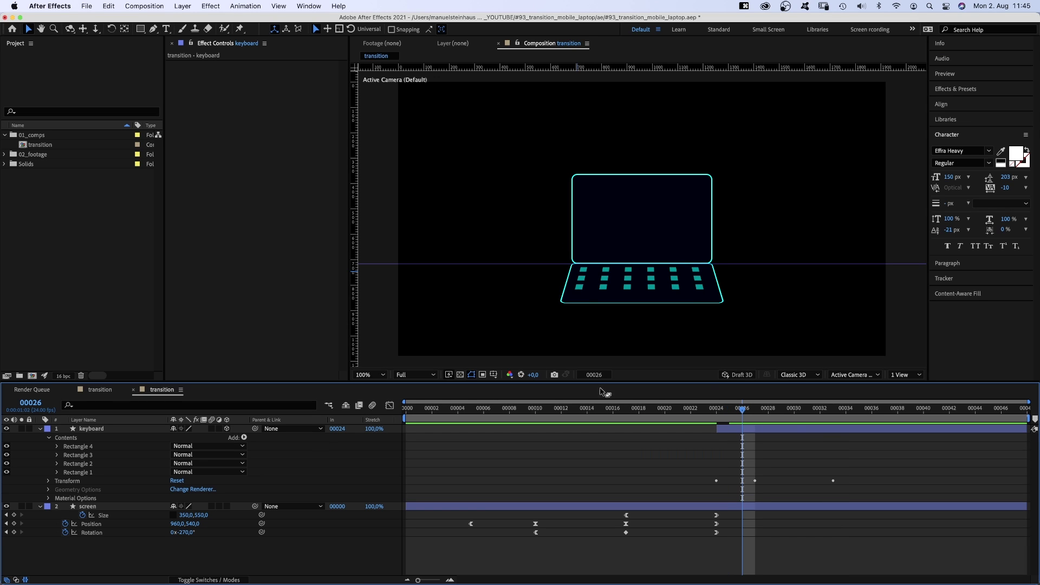
Keyframe Rectangle 4's Opacity: 0% at frame 25, 100% at frame 26.
{"action": "left_click", "coordinate": [64, 447]}
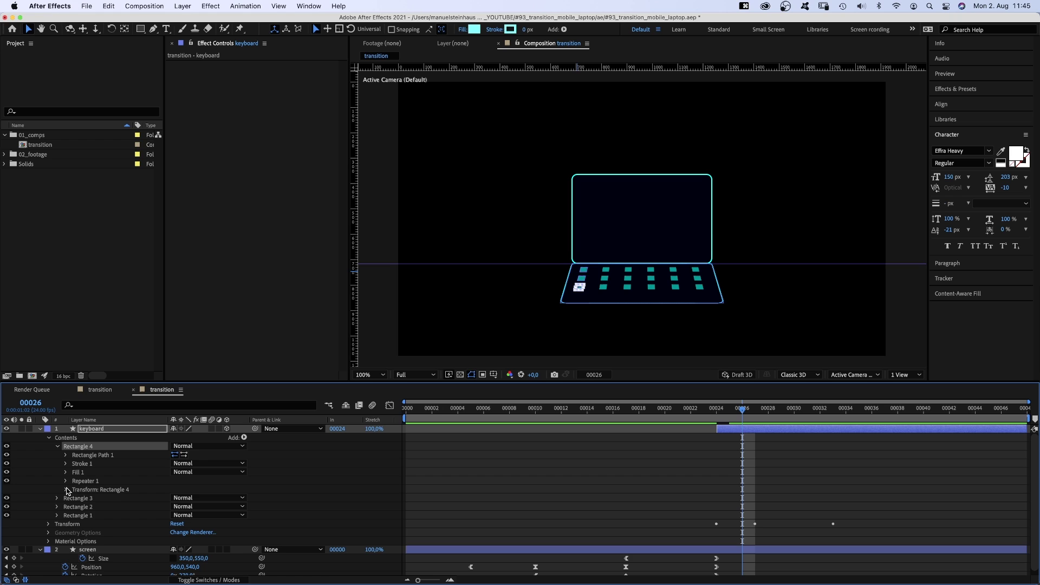
{"action": "left_click", "coordinate": [67, 490]}
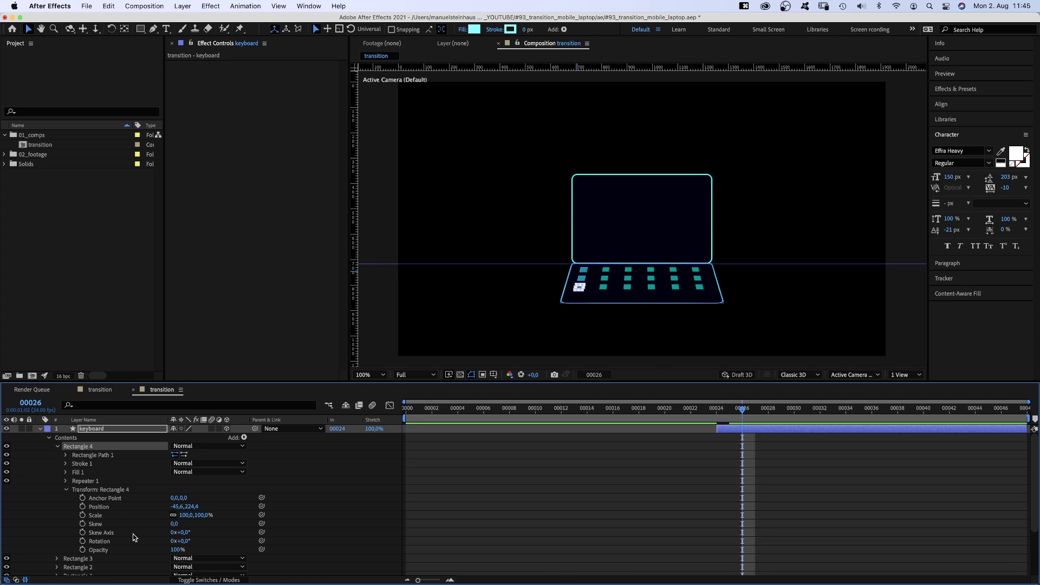
{"action": "left_click", "coordinate": [83, 550]}
{"action": "key", "text": "super+Left"}
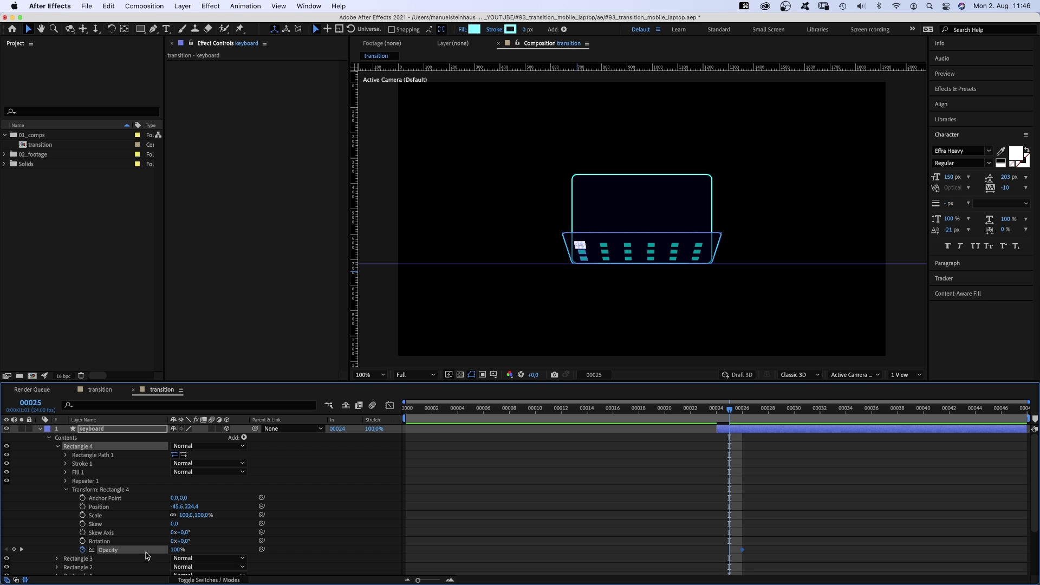
{"action": "left_click", "coordinate": [57, 446]}
Give Rectangles 3 and 2 the same 0%-to-100% Opacity keyframes, then preview.
{"action": "left_click", "coordinate": [57, 455]}
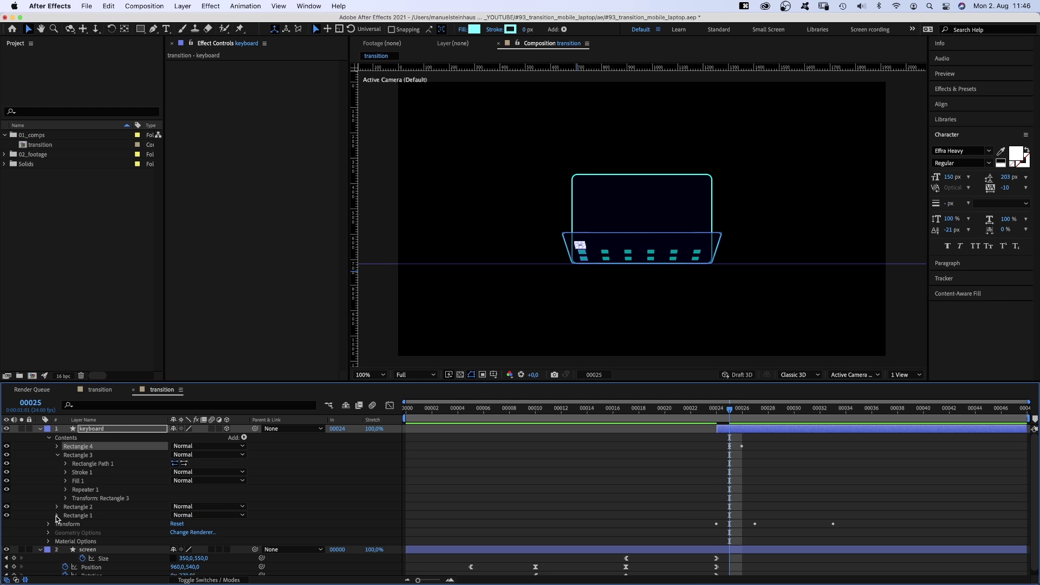
{"action": "left_click", "coordinate": [66, 498]}
{"action": "left_click", "coordinate": [82, 558]}
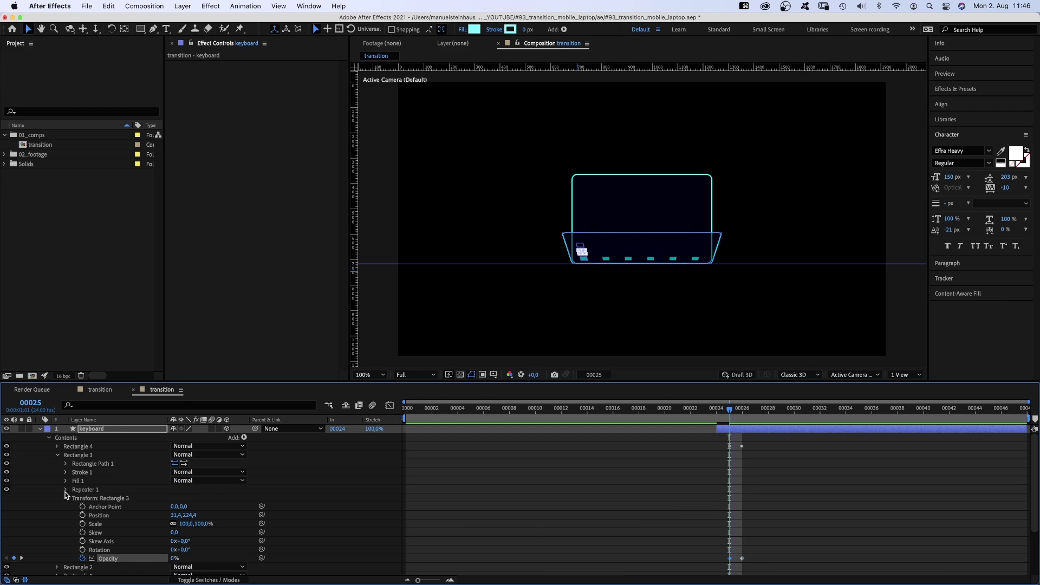
{"action": "left_click", "coordinate": [57, 455]}
{"action": "left_click", "coordinate": [57, 464]}
{"action": "left_click", "coordinate": [66, 507]}
{"action": "left_click", "coordinate": [82, 567]}
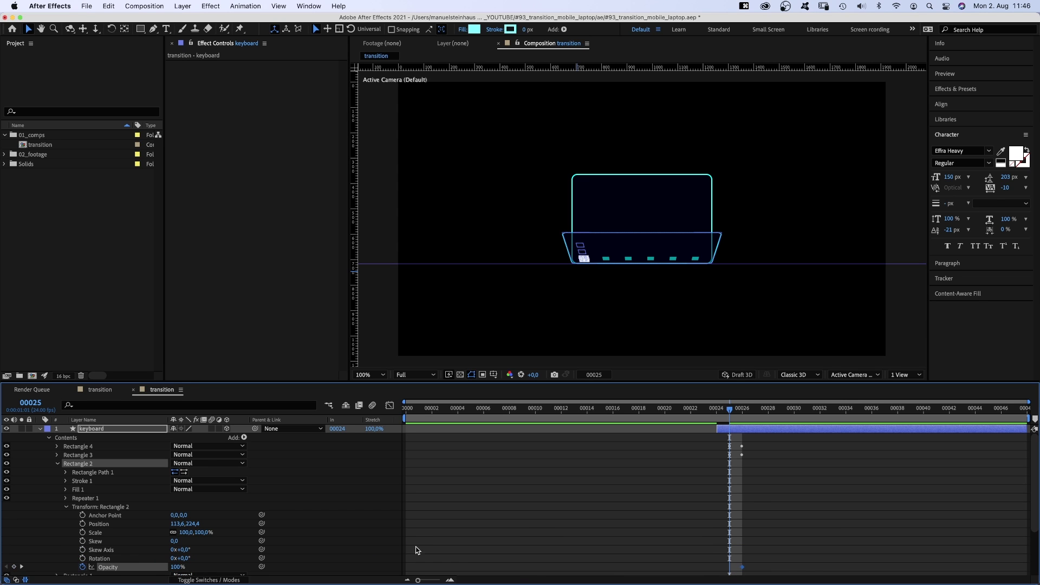
{"action": "key", "text": "u"}
{"action": "key", "text": "KP_0"}
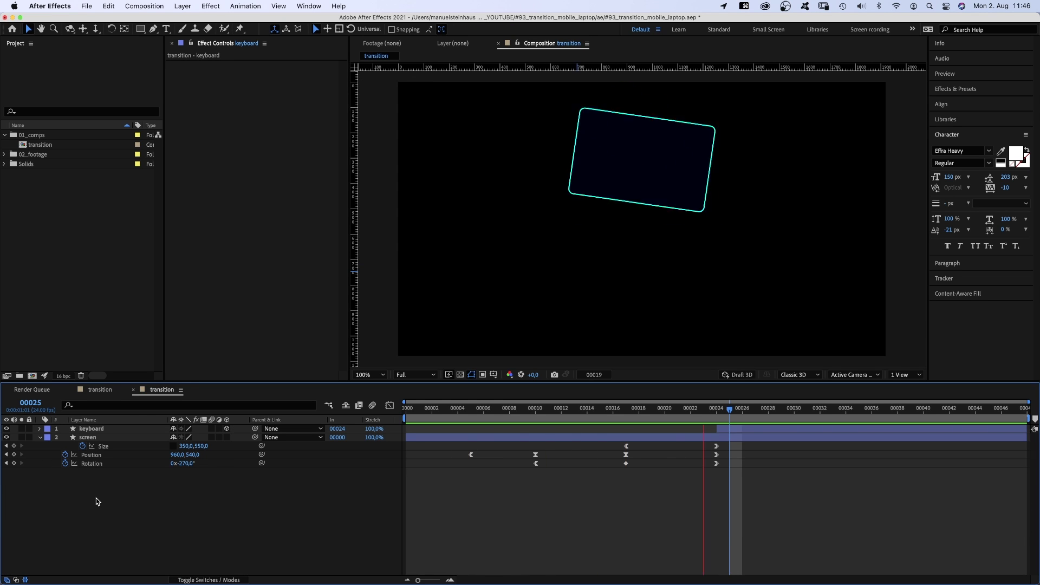
At frame 24, raise the screen layer's Fill 1 Opacity to 100%.
{"action": "key", "text": "space"}
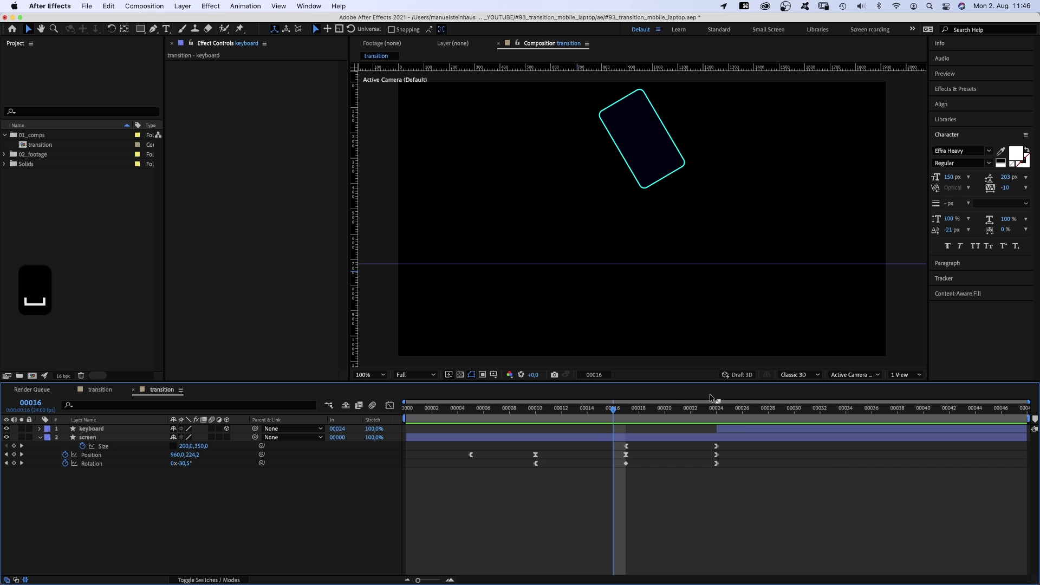
{"action": "left_click", "coordinate": [716, 408]}
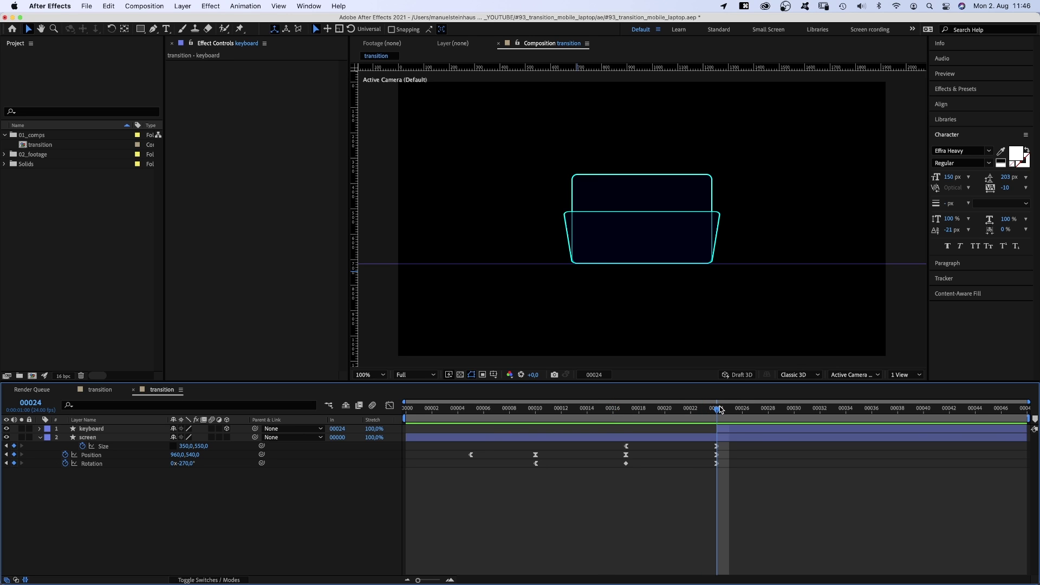
{"action": "left_click", "coordinate": [75, 457]}
{"action": "left_click", "coordinate": [40, 437]}
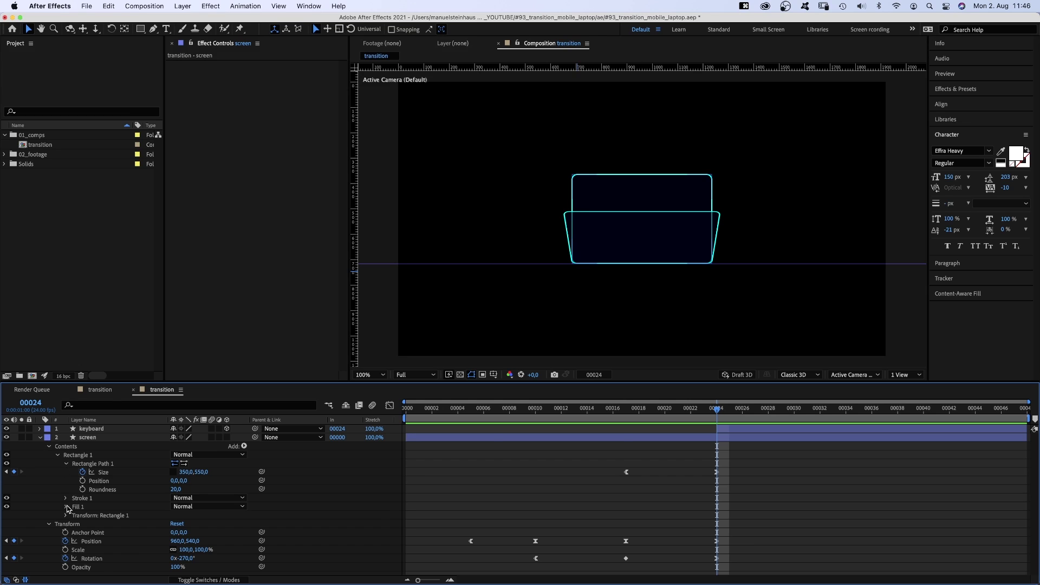
{"action": "left_click", "coordinate": [66, 507]}
{"action": "left_click_drag", "start_coordinate": [173, 541], "coordinate": [215, 538]}
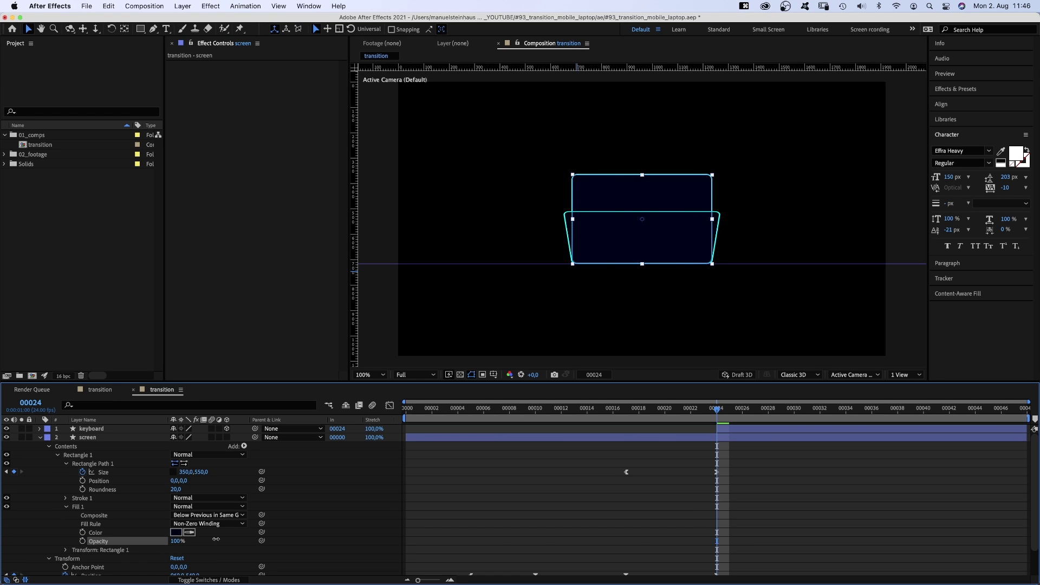
{"action": "left_click", "coordinate": [51, 517]}
Set the keyboard layer's Fill 1 Opacity to 99%, then preview the transition.
{"action": "left_click", "coordinate": [39, 429]}
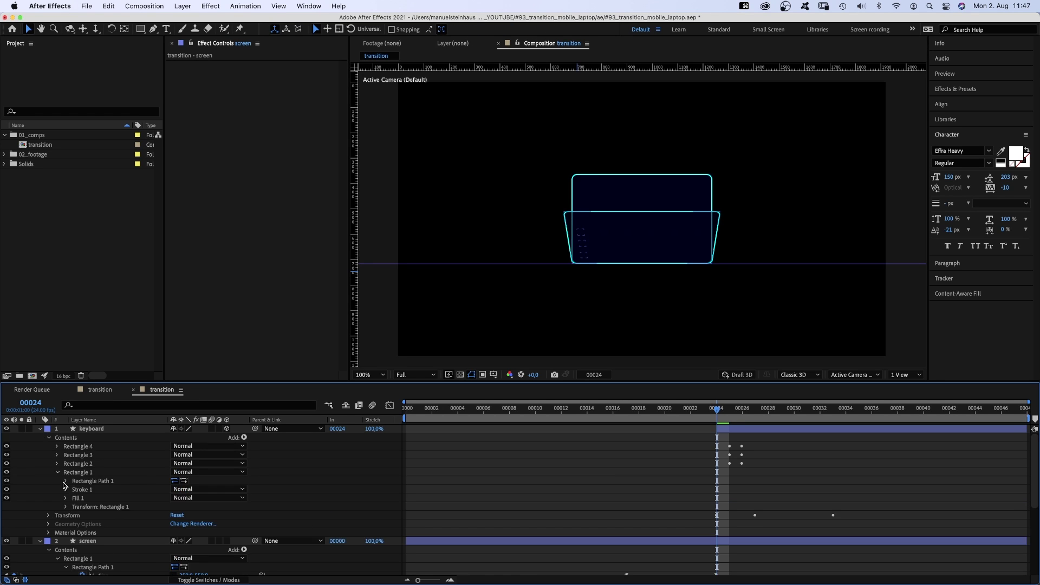
{"action": "left_click", "coordinate": [66, 497]}
{"action": "left_click_drag", "start_coordinate": [174, 533], "coordinate": [172, 533]}
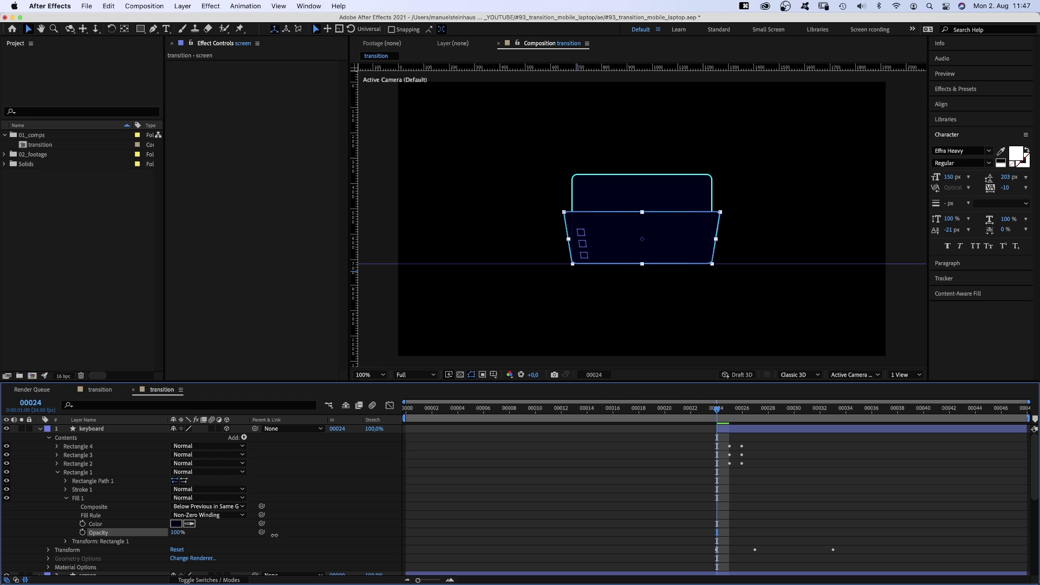
{"action": "left_click", "coordinate": [39, 428]}
{"action": "key", "text": "0"}
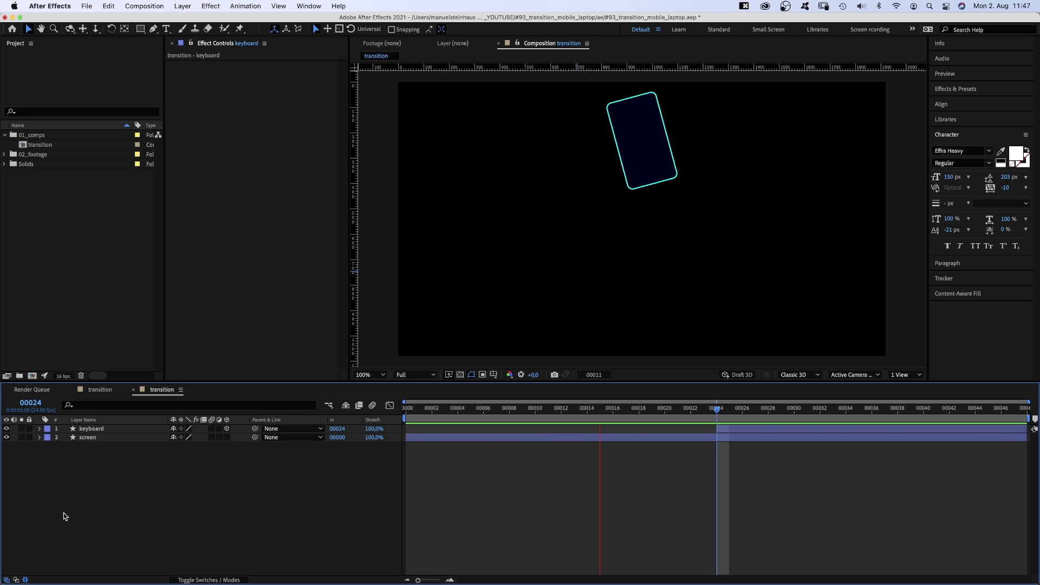
{"action": "key", "text": "space"}
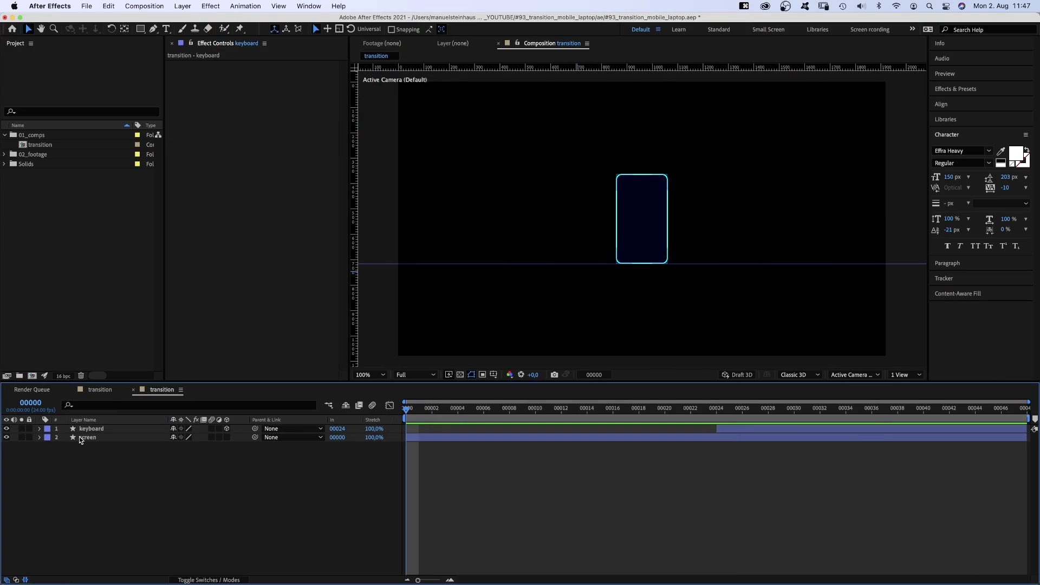
Duplicate the screen layer, place 'screen 2' below it, and remove its keyframes.
{"action": "left_click", "coordinate": [86, 438]}
{"action": "key", "text": "super+d"}
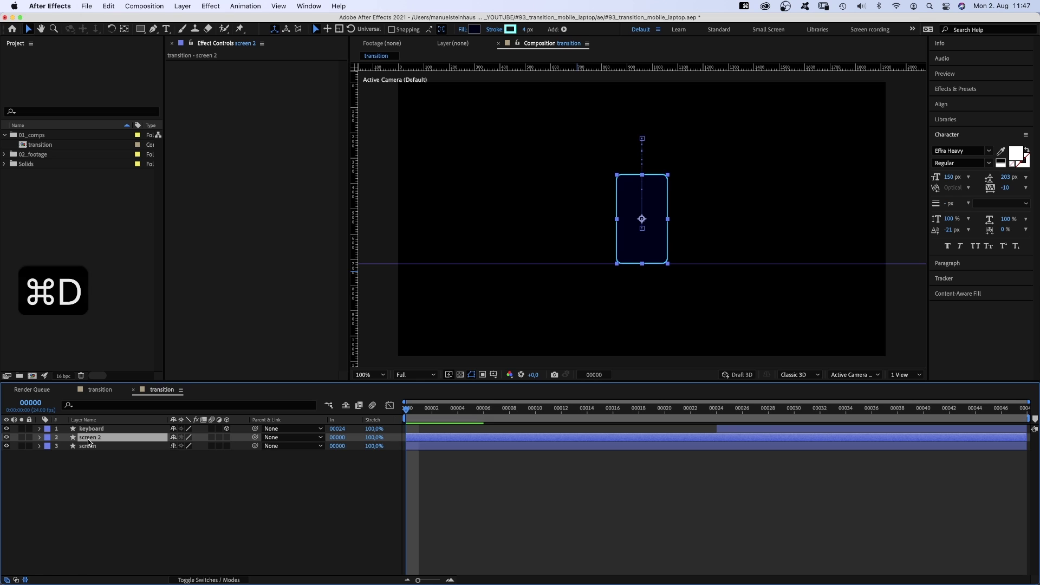
{"action": "left_click_drag", "start_coordinate": [88, 438], "coordinate": [90, 450]}
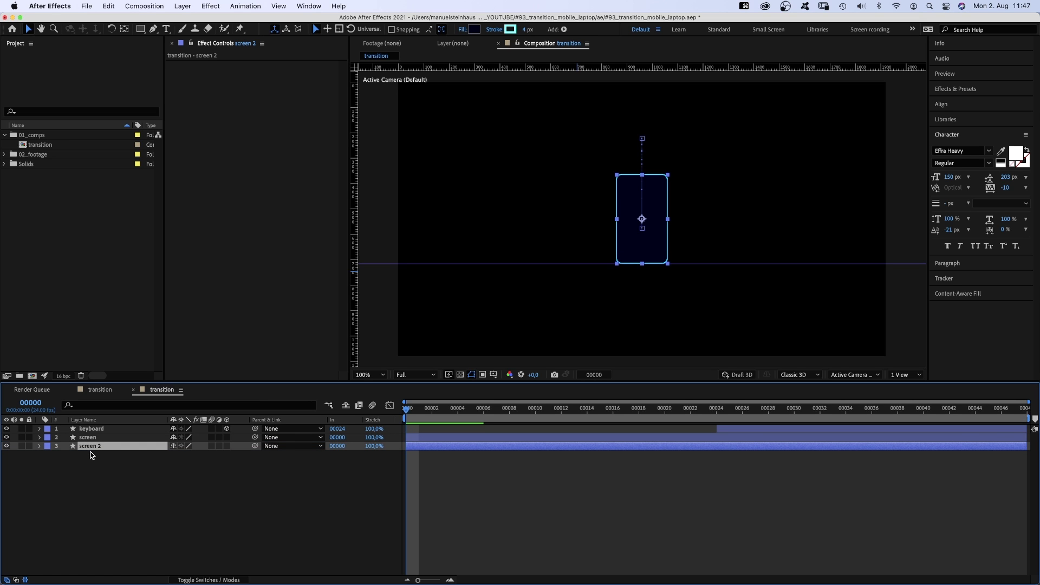
{"action": "key", "text": "u"}
{"action": "left_click", "coordinate": [82, 454]}
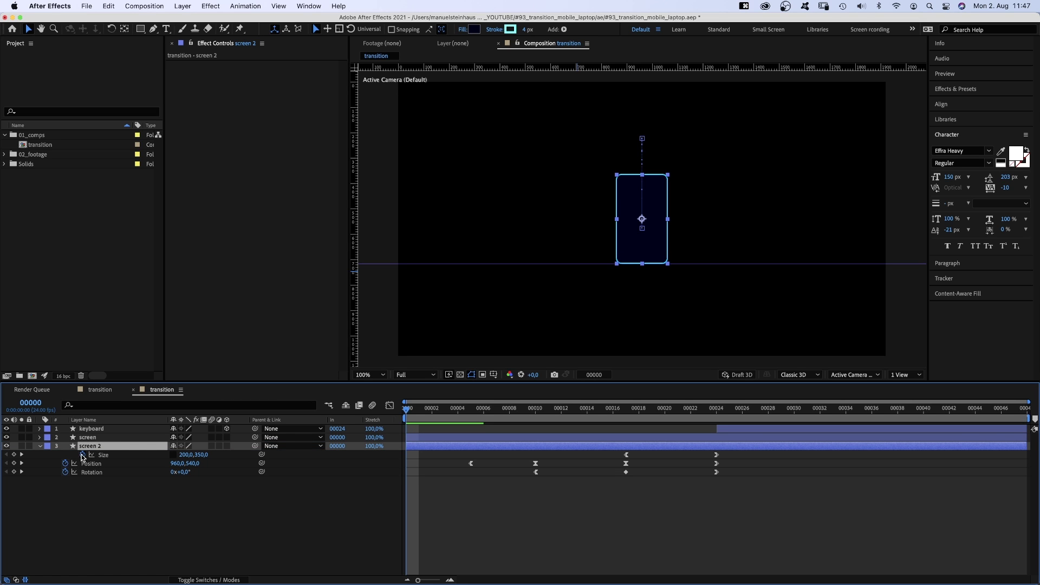
{"action": "left_click", "coordinate": [65, 471]}
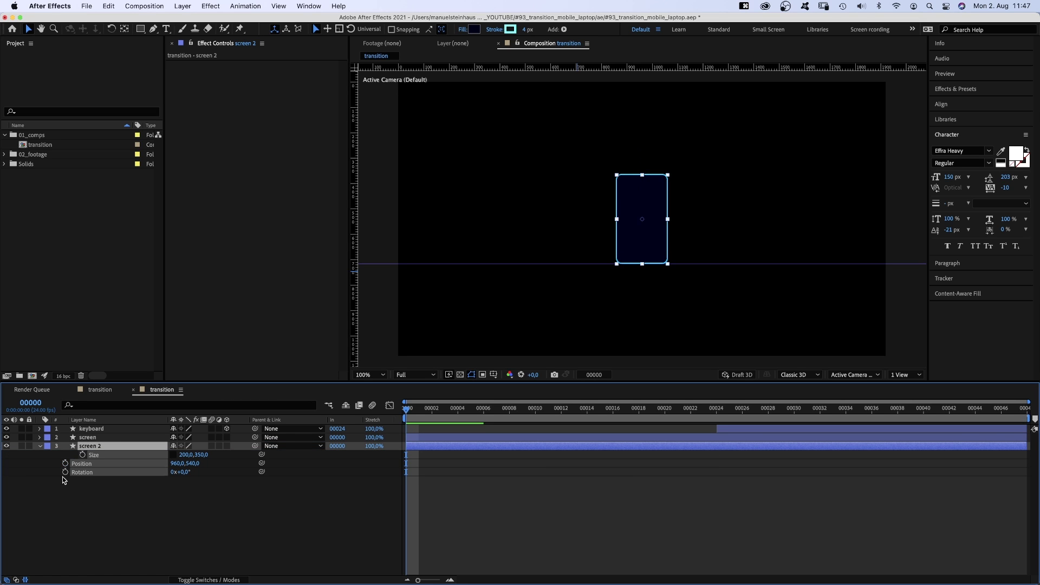
{"action": "left_click", "coordinate": [164, 465]}
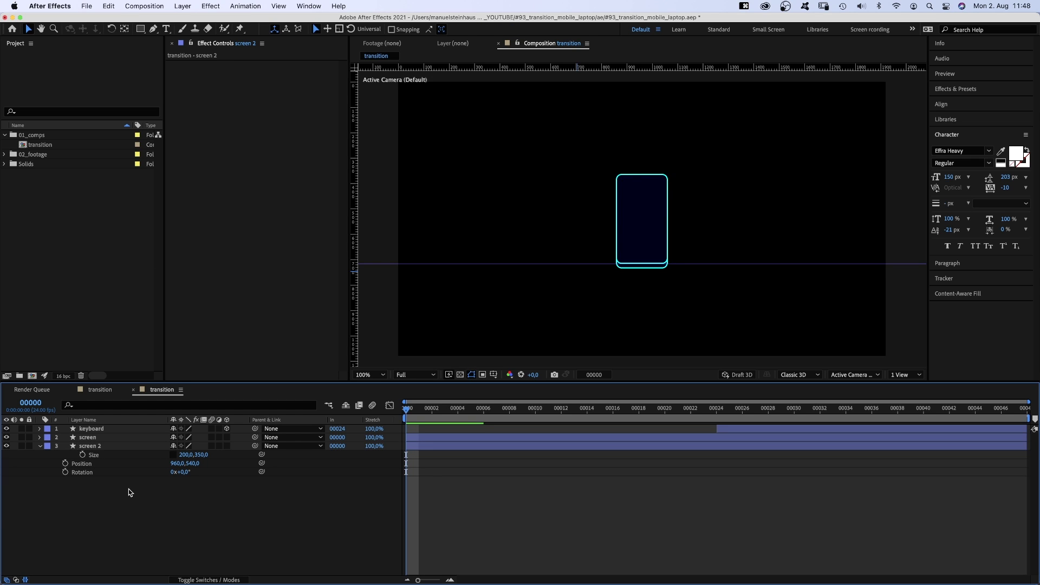
Parent 'screen 2' to the screen layer and check it at frame 24.
{"action": "left_click", "coordinate": [96, 449]}
{"action": "left_click_drag", "start_coordinate": [256, 447], "coordinate": [92, 437]}
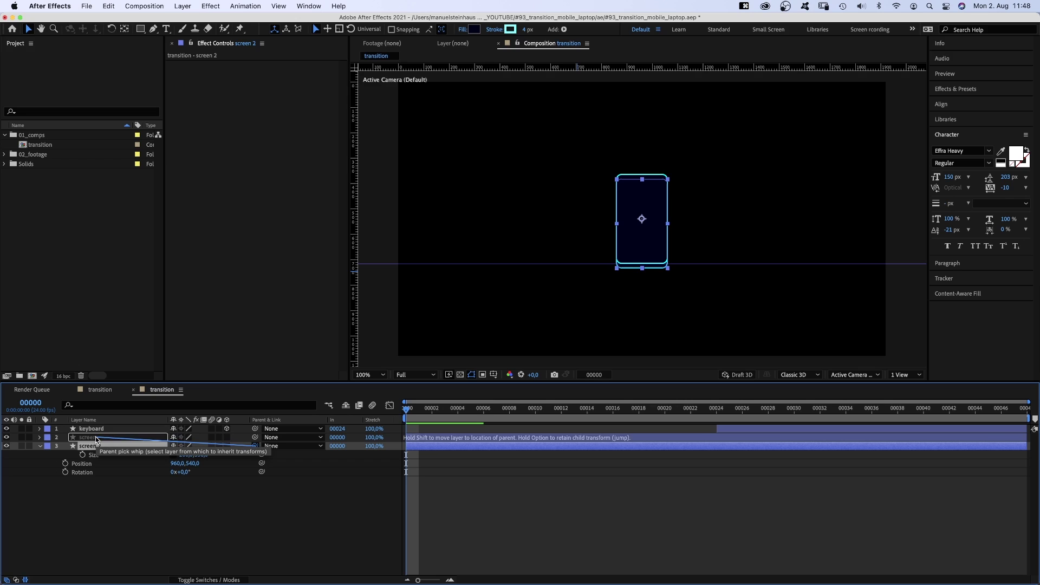
{"action": "left_click", "coordinate": [93, 438]}
{"action": "left_click_drag", "start_coordinate": [418, 406], "coordinate": [719, 402]}
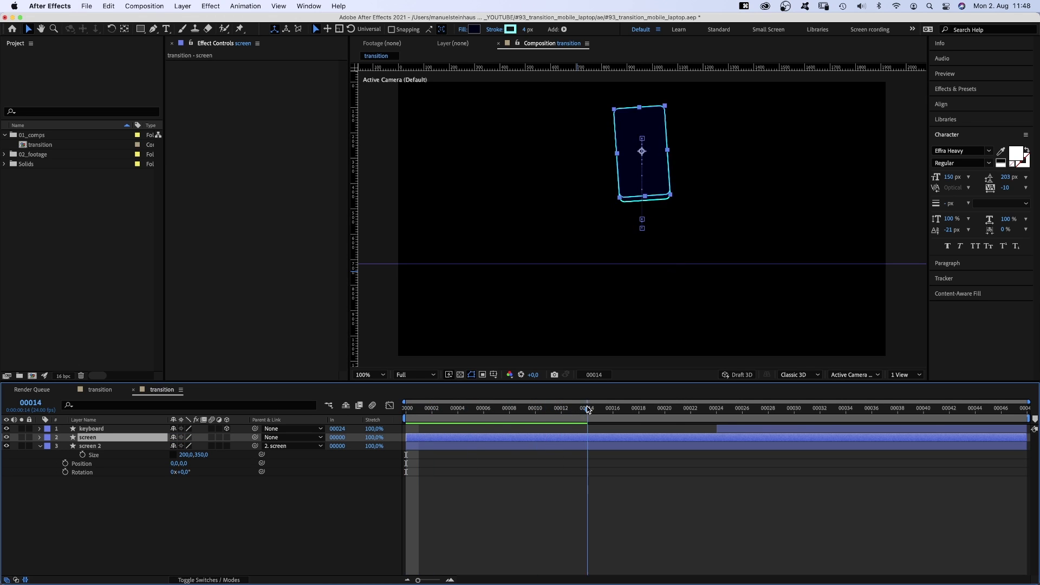
{"action": "left_click", "coordinate": [92, 428]}
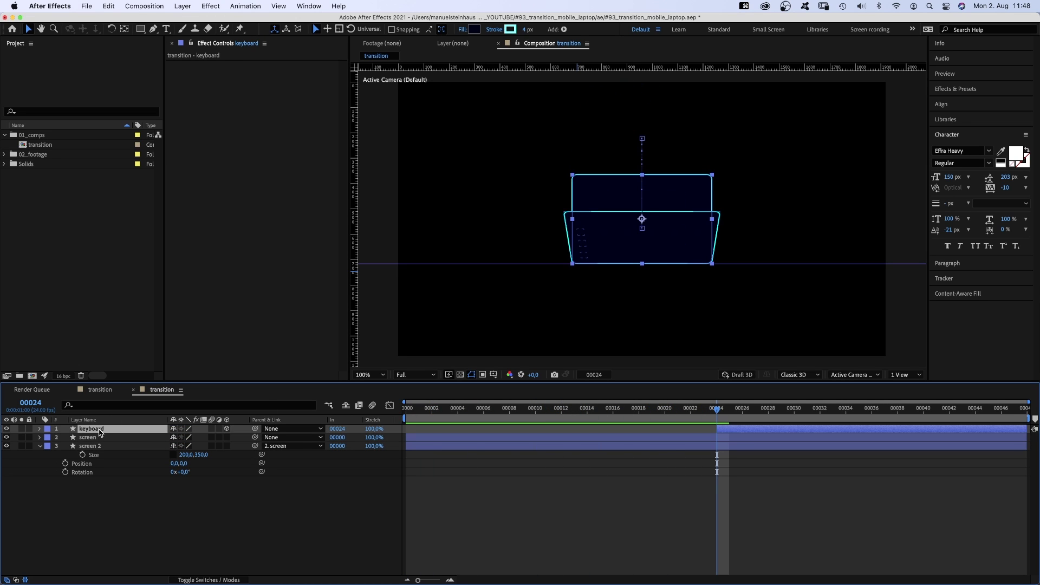
{"action": "key", "text": "ctrl+d"}
{"action": "left_click_drag", "start_coordinate": [98, 433], "coordinate": [106, 438]}
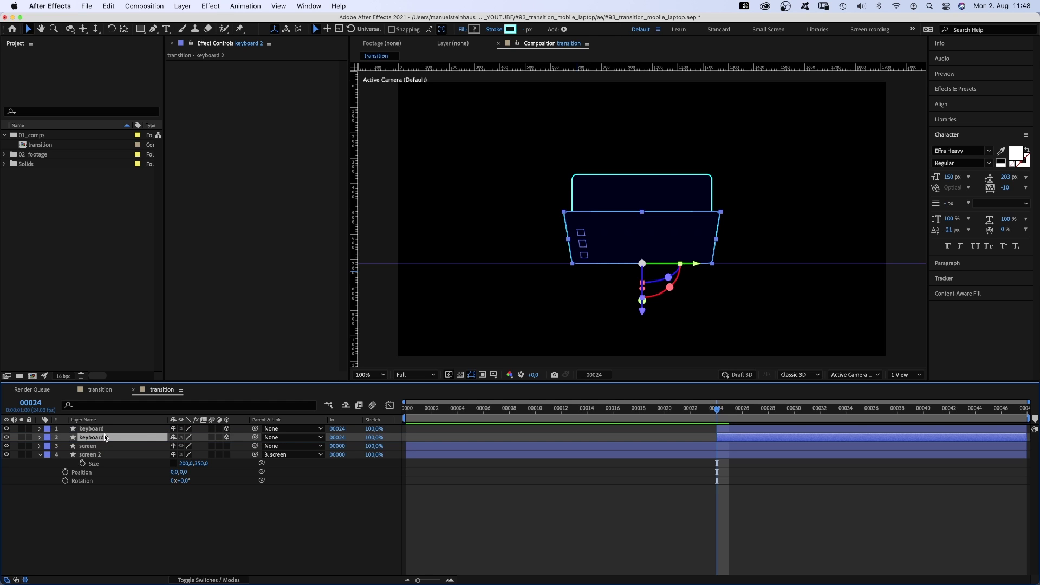
{"action": "left_click", "coordinate": [740, 412]}
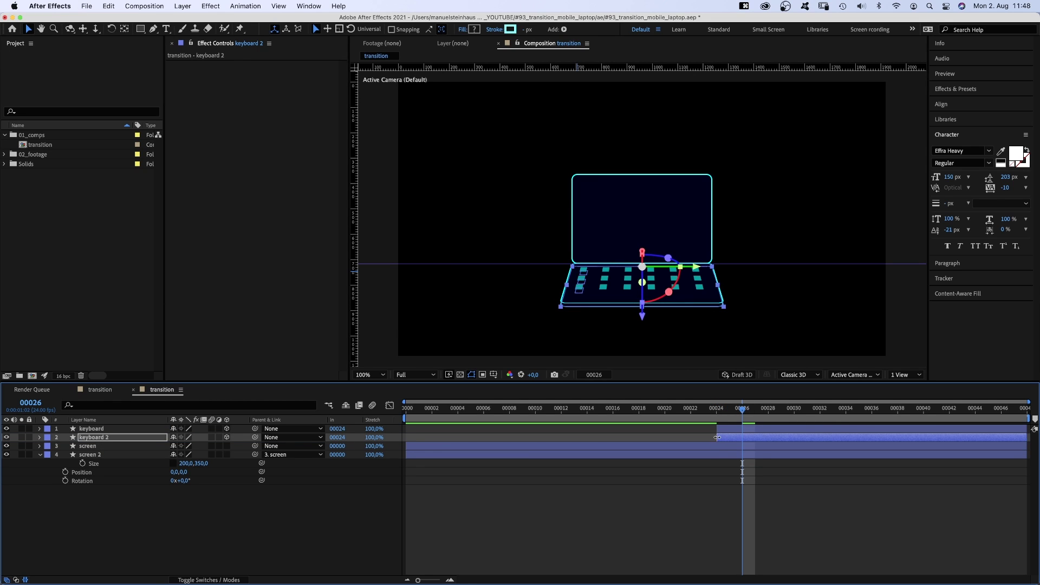
{"action": "left_click_drag", "start_coordinate": [718, 437], "coordinate": [732, 438]}
{"action": "key", "text": "0"}
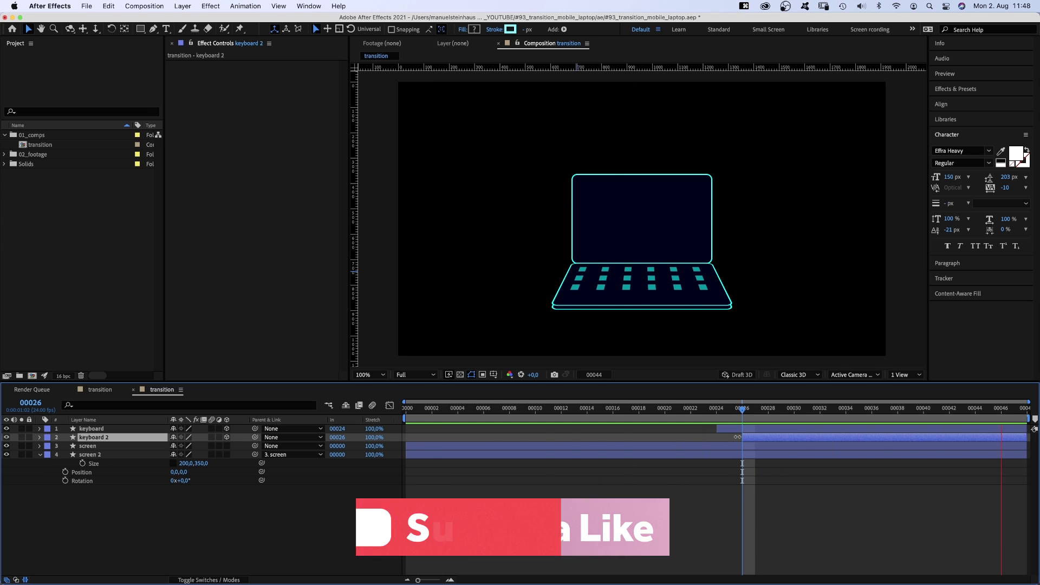
{"action": "key", "text": "0"}
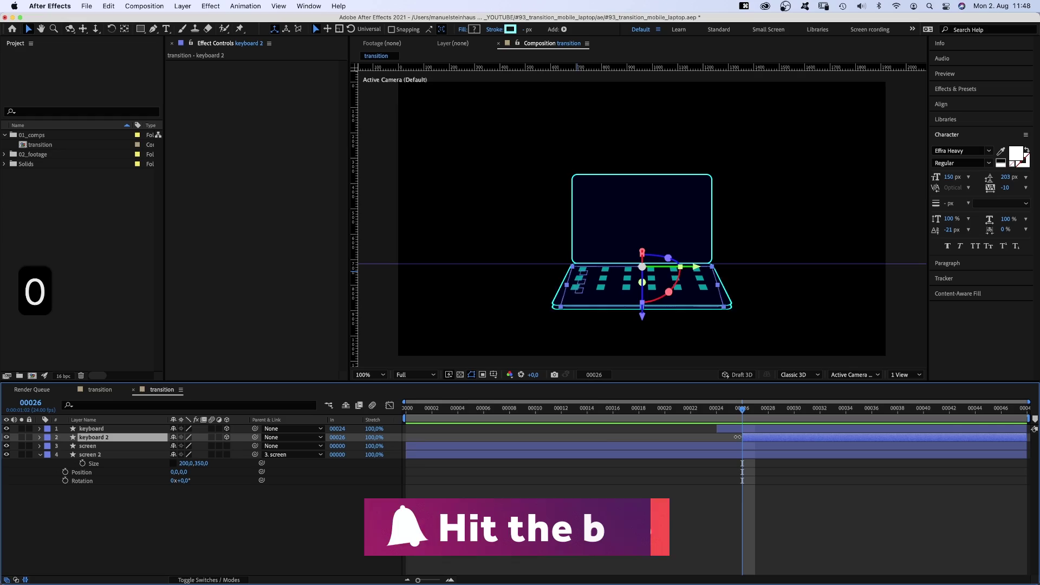
{"action": "left_click", "coordinate": [710, 548]}
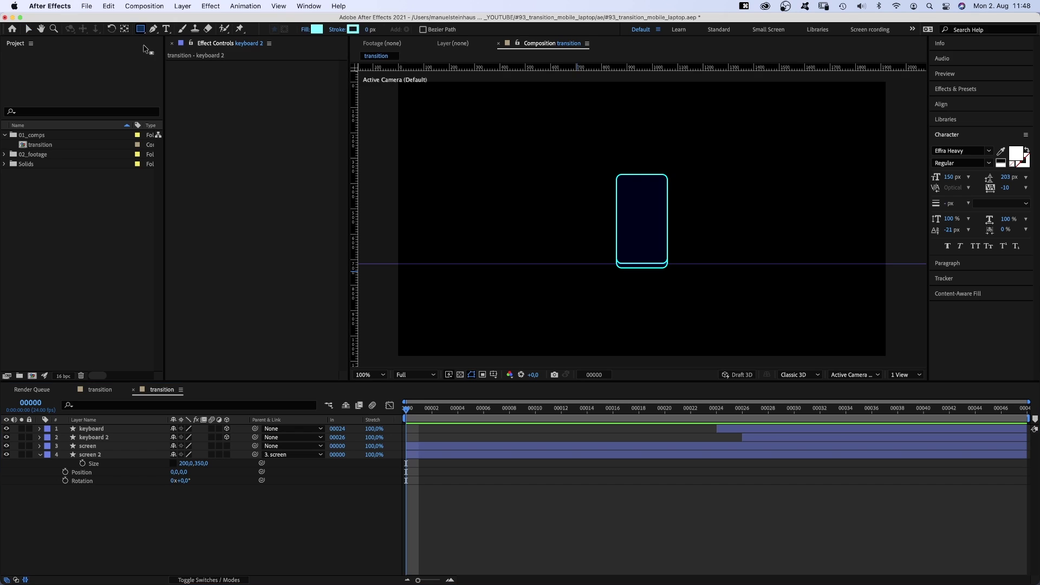
Draw a rectangle over the phone's screen area and rename its layer 'content_phone'.
{"action": "left_click_drag", "start_coordinate": [623, 182], "coordinate": [663, 254]}
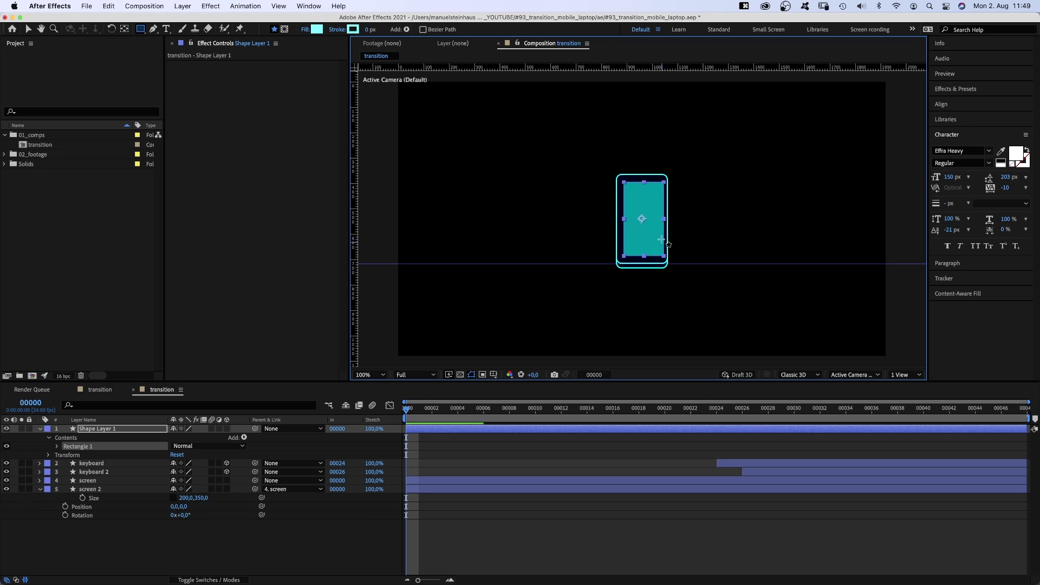
{"action": "key", "text": "v"}
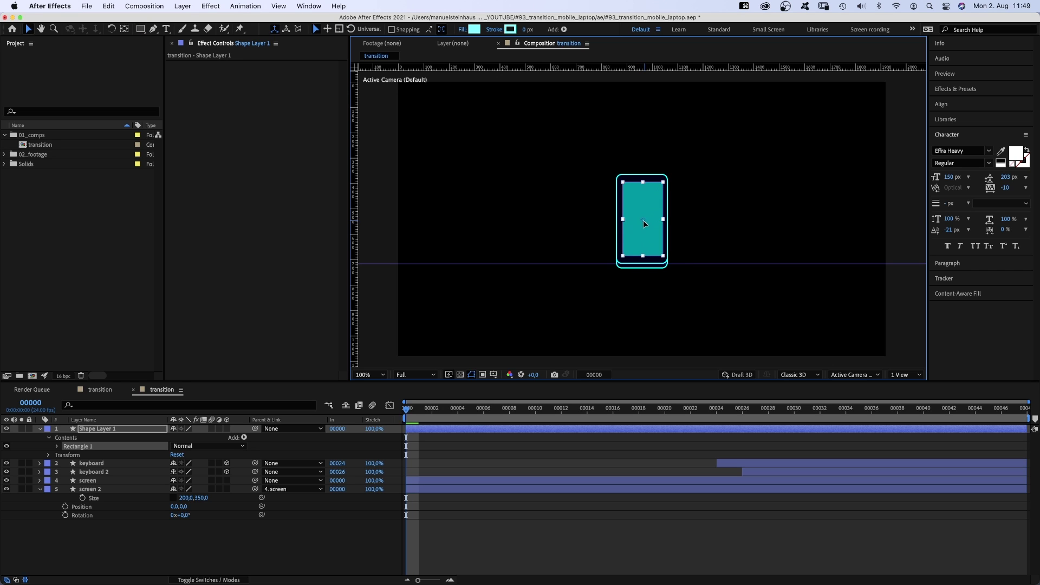
{"action": "left_click", "coordinate": [99, 429]}
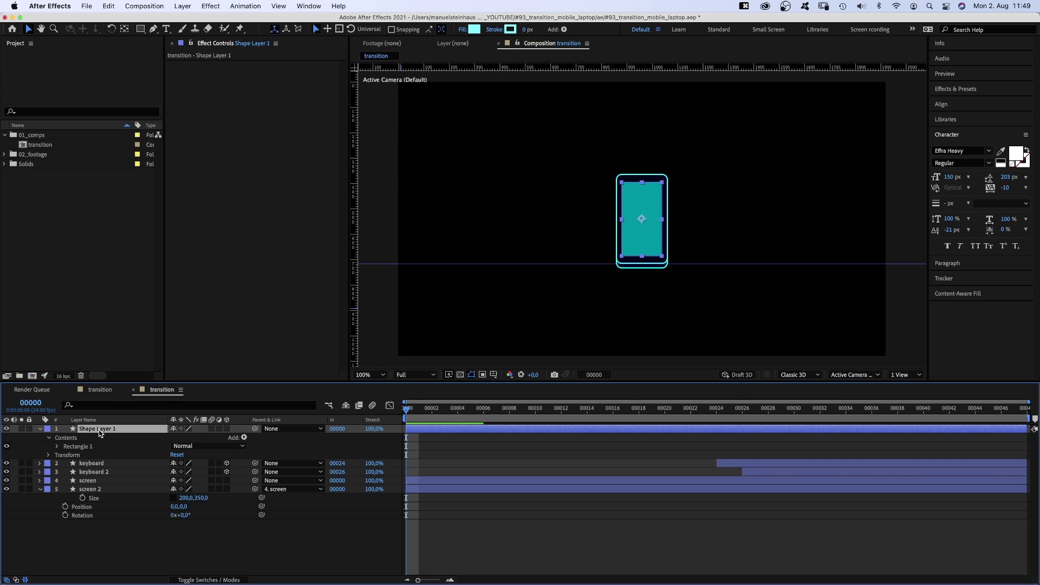
{"action": "key", "text": "Return"}
{"action": "type", "text": "content"}
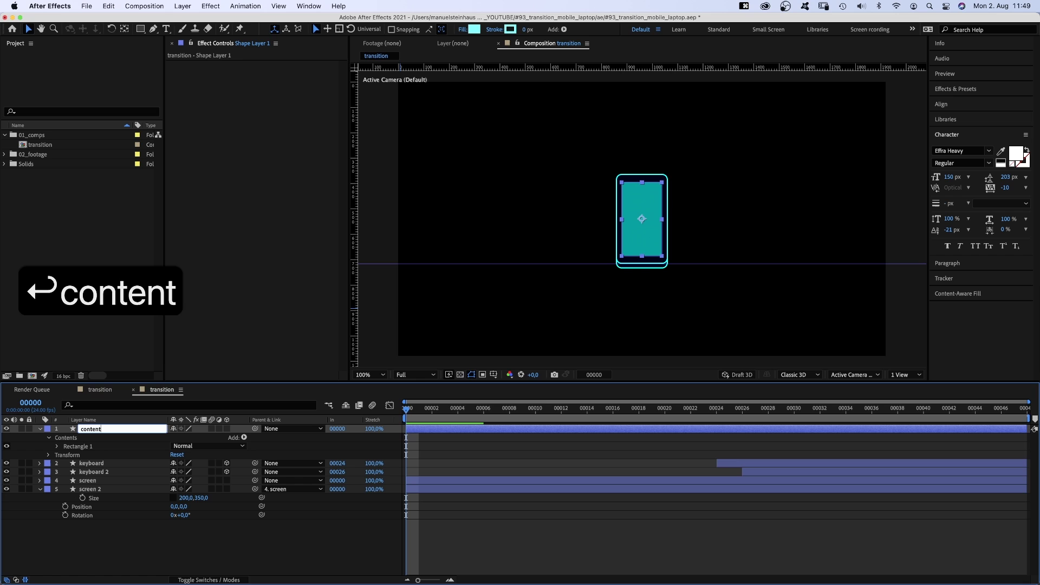
{"action": "type", "text": "_phone"}
Put 'content_phone' above screen, give it a purple label, and parent it to screen.
{"action": "key", "text": "Return"}
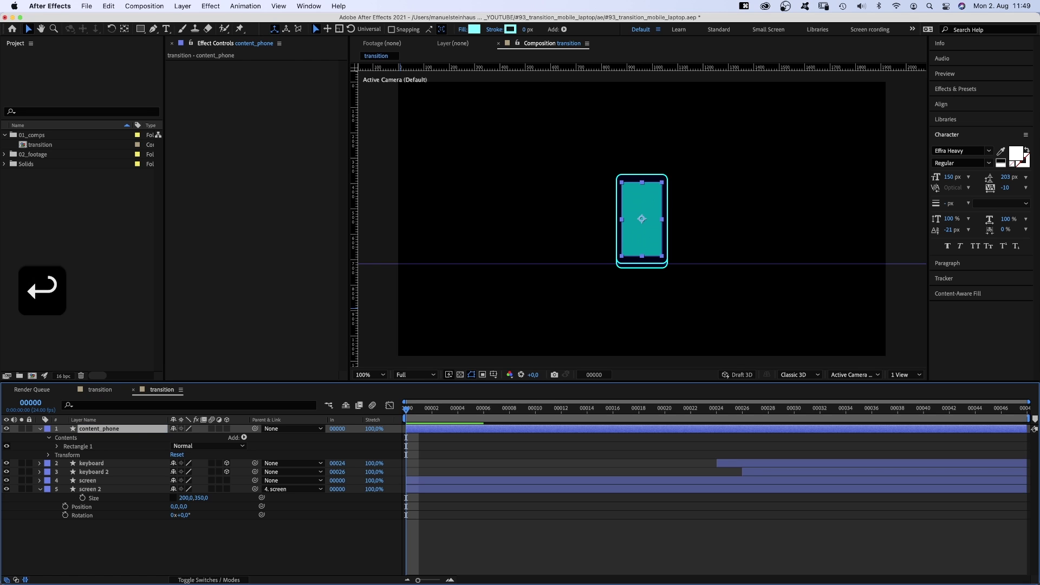
{"action": "mouse_move", "coordinate": [119, 429]}
{"action": "left_mouse_down"}
{"action": "mouse_move", "coordinate": [139, 476]}
{"action": "mouse_move", "coordinate": [71, 472]}
{"action": "left_mouse_up"}
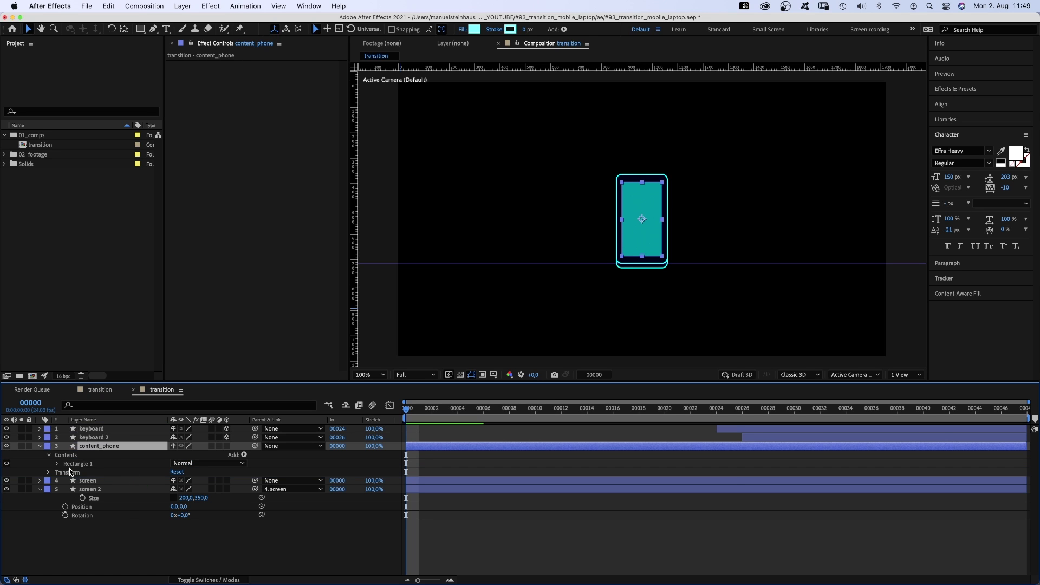
{"action": "left_click", "coordinate": [48, 448]}
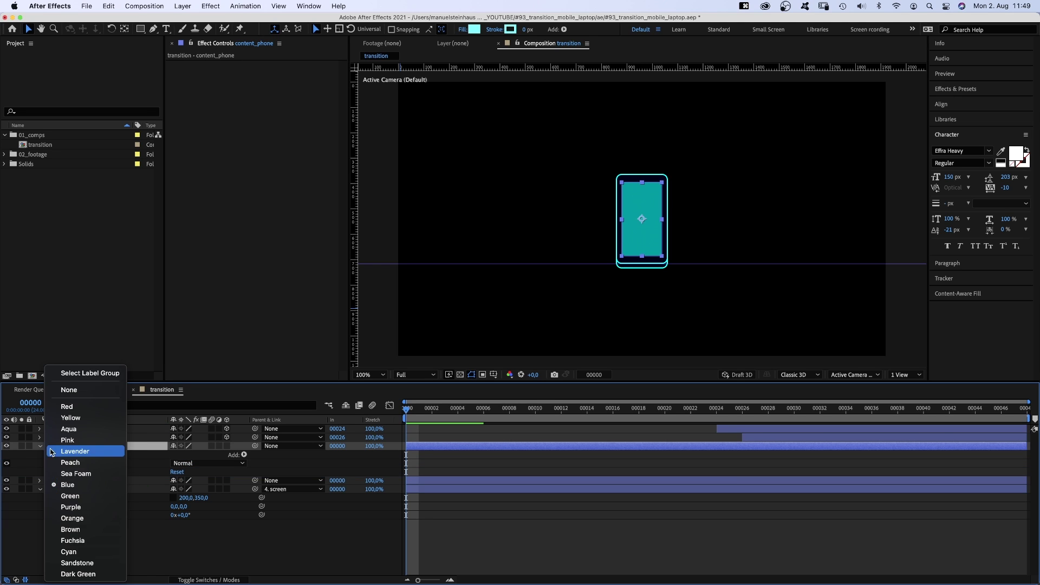
{"action": "left_click", "coordinate": [64, 505]}
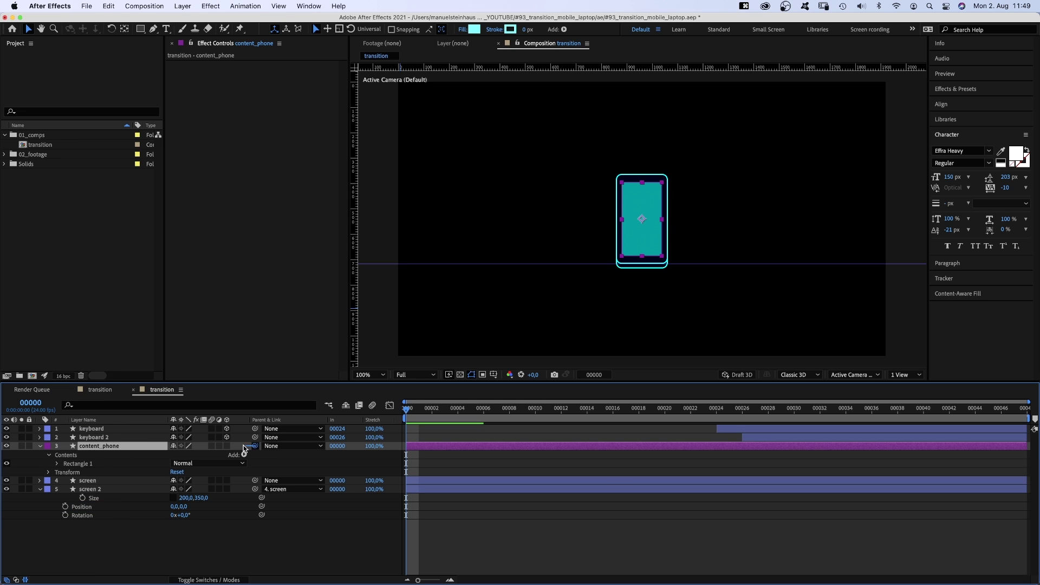
{"action": "left_click_drag", "start_coordinate": [244, 449], "coordinate": [85, 481]}
Fill the content_phone rectangle dark blue (0C508E).
{"action": "left_click", "coordinate": [63, 463]}
{"action": "left_click", "coordinate": [474, 29]}
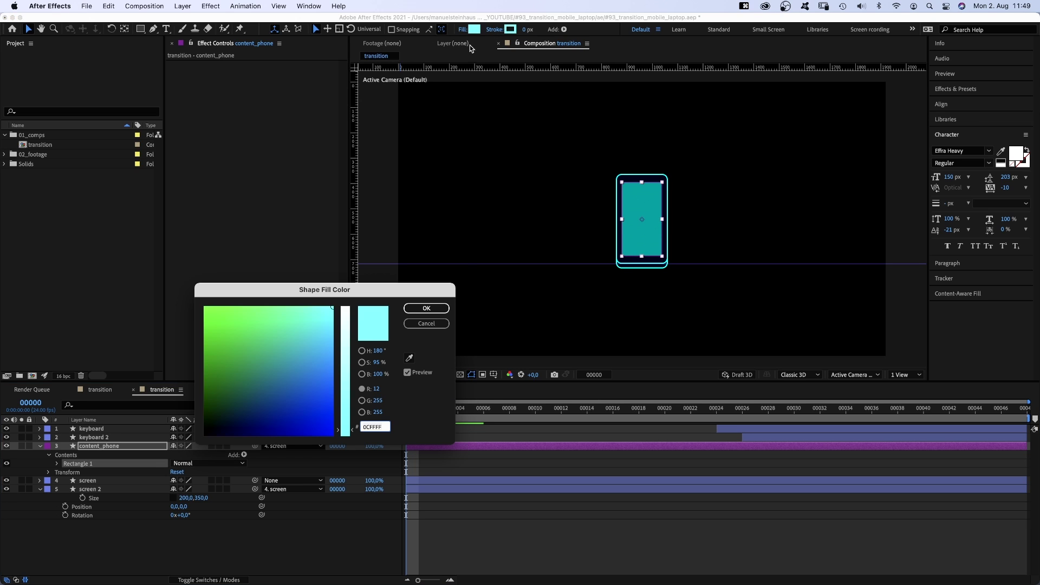
{"action": "left_click_drag", "start_coordinate": [284, 390], "coordinate": [268, 400]}
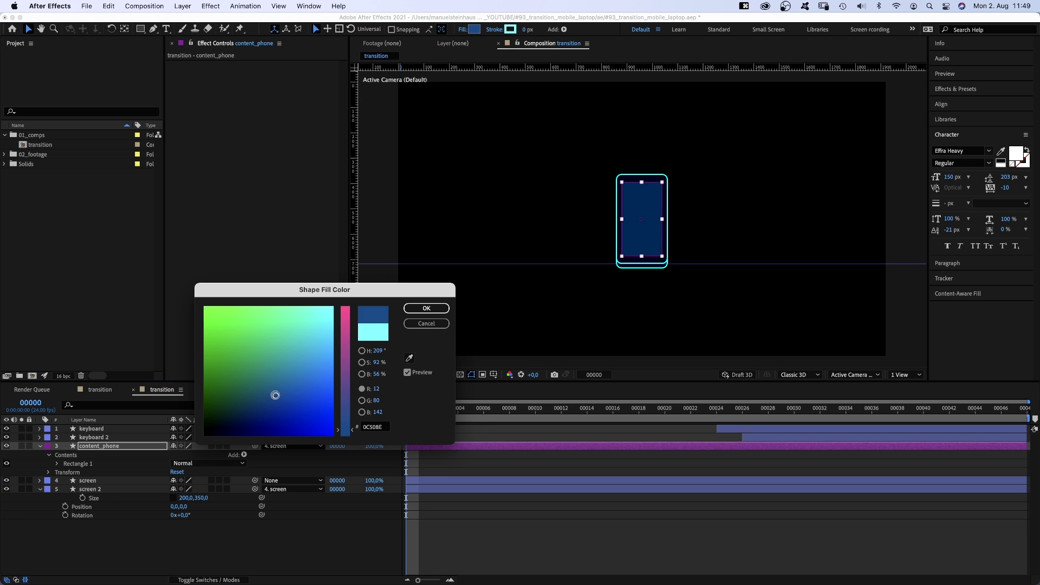
{"action": "left_click", "coordinate": [426, 308]}
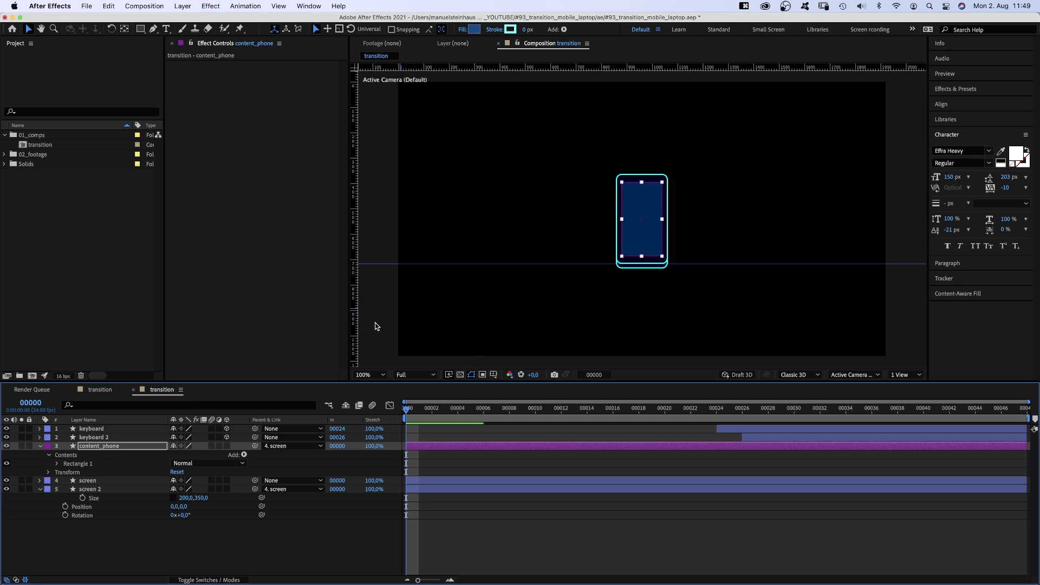
{"action": "left_click", "coordinate": [91, 448]}
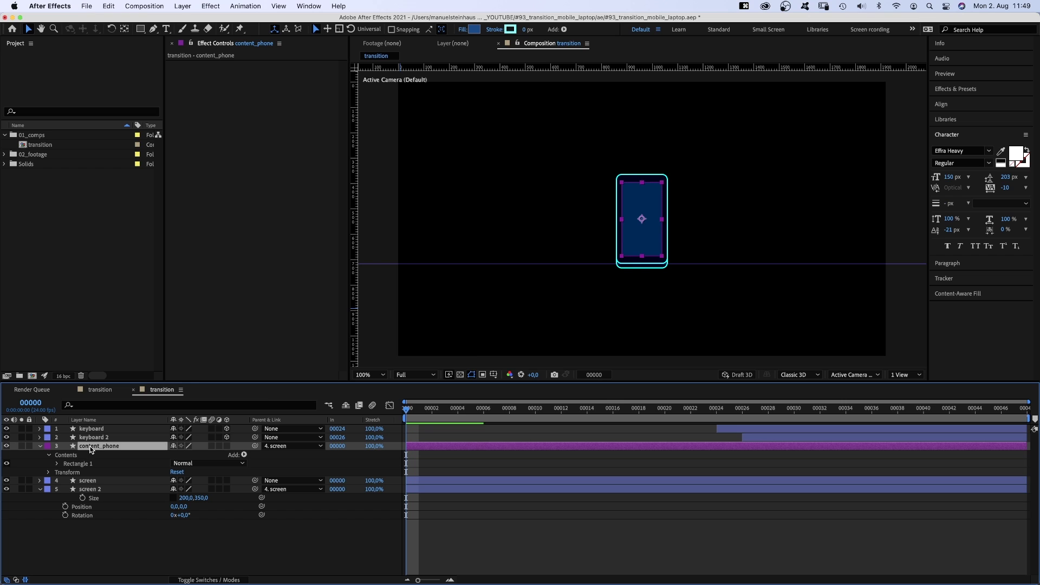
Draw a Pen-tool line near the screen's top with a 4 px stroke.
{"action": "left_click", "coordinate": [154, 29]}
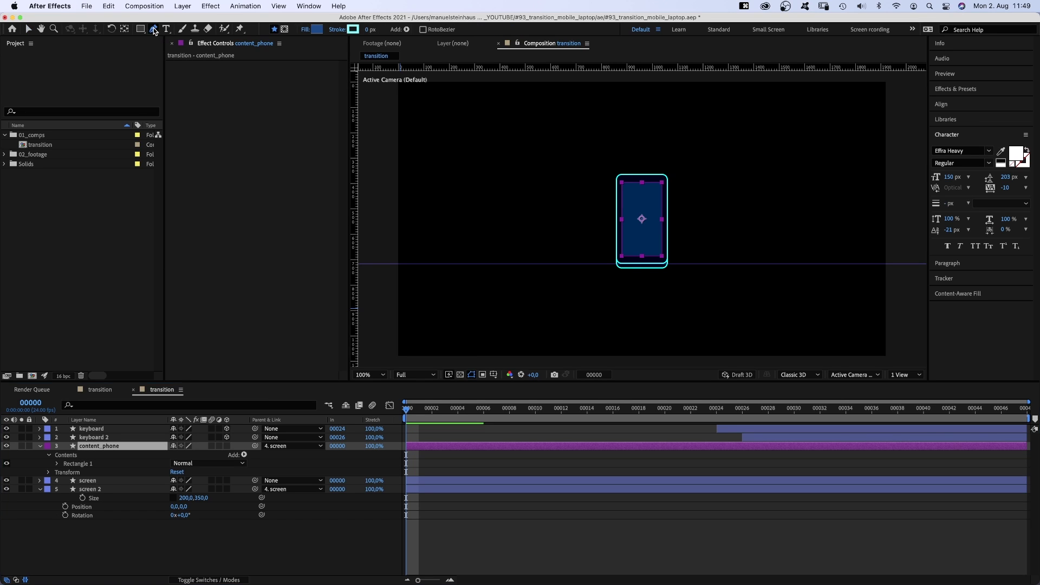
{"action": "left_click", "coordinate": [628, 193]}
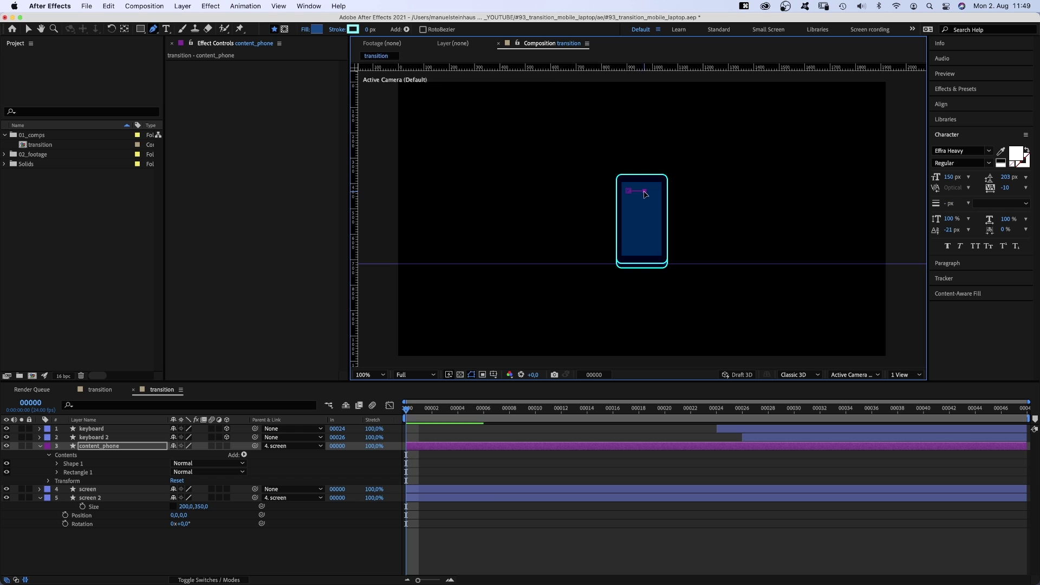
{"action": "key", "text": "v"}
{"action": "left_click", "coordinate": [524, 29]}
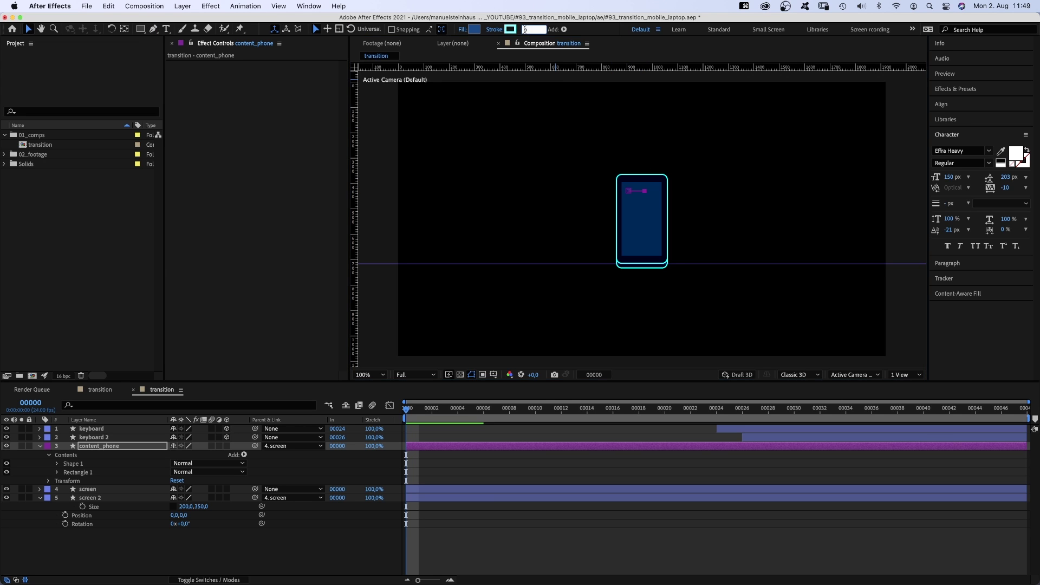
{"action": "type", "text": "4"}
{"action": "key", "text": "Return"}
Duplicate the line and space the copies down the screen into seven lines.
{"action": "left_click", "coordinate": [57, 463]}
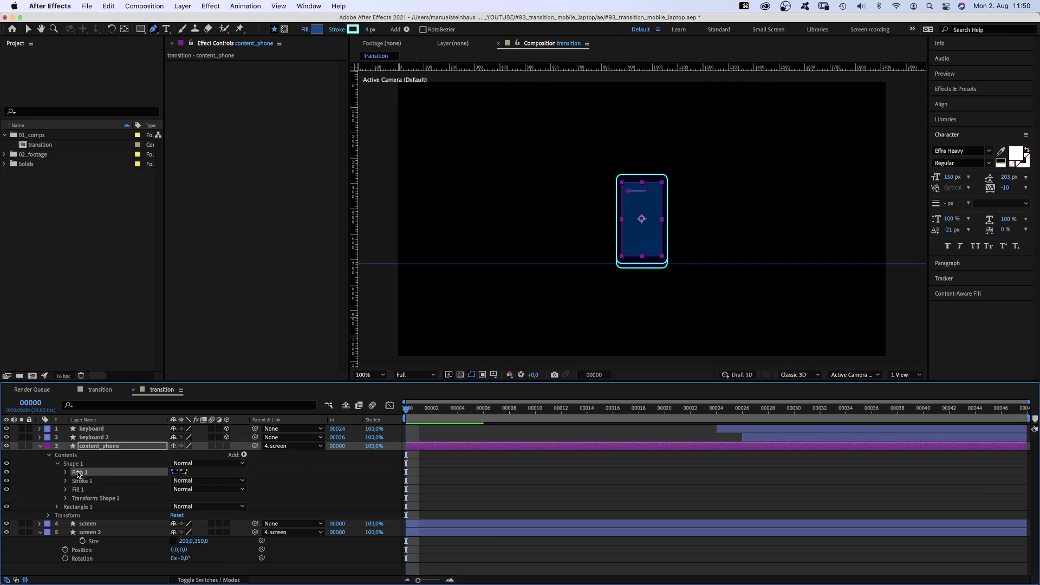
{"action": "key", "text": "super+d"}
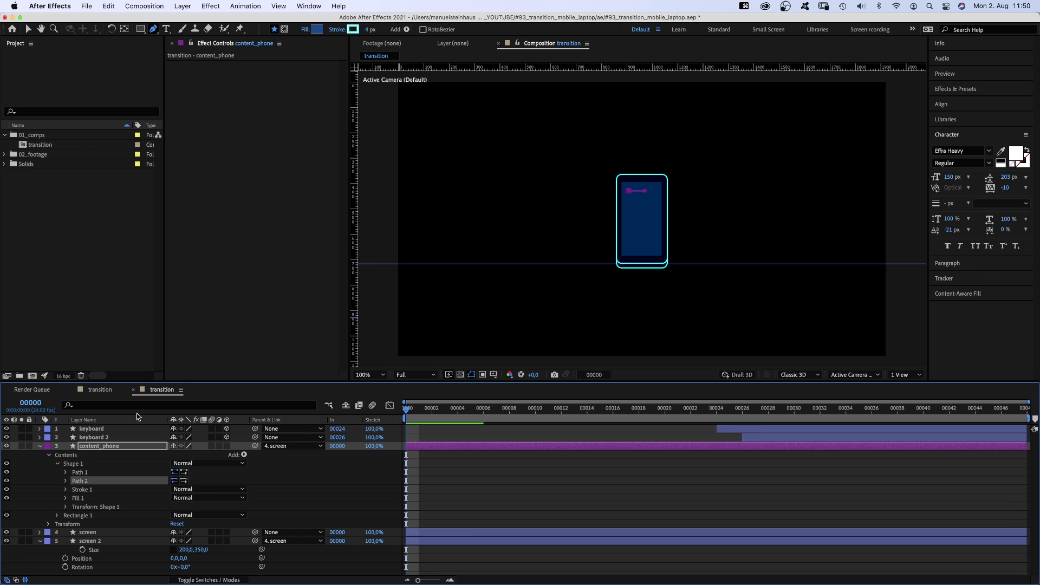
{"action": "key", "text": "v"}
{"action": "left_click", "coordinate": [645, 192]}
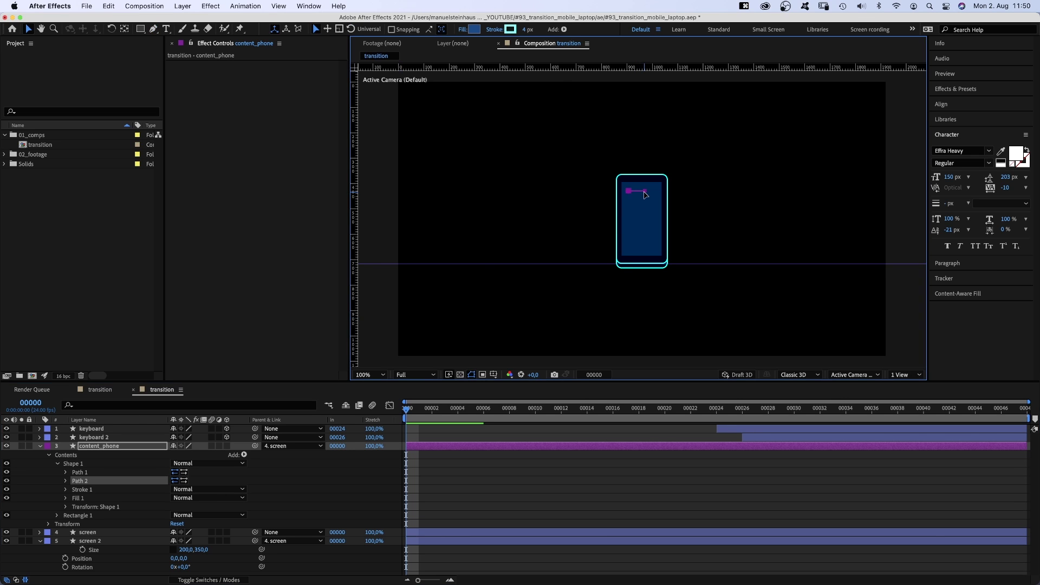
{"action": "key", "text": "super+d"}
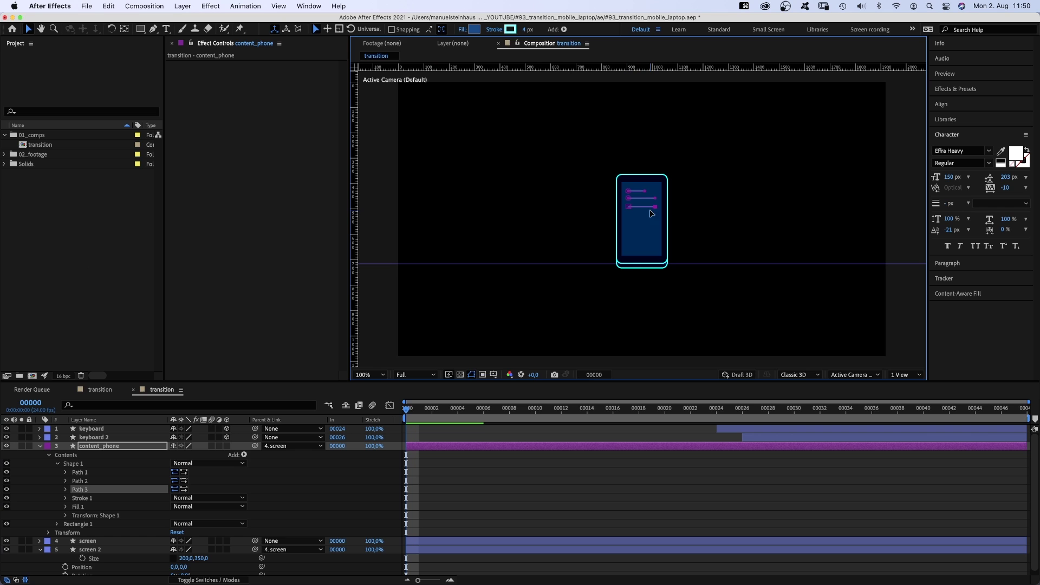
{"action": "key", "text": "ctrl+d"}
{"action": "left_click_drag", "start_coordinate": [651, 213], "coordinate": [656, 236]}
{"action": "key", "text": "ctrl+d"}
{"action": "key", "text": "ctrl+d"}
{"action": "key", "text": "ctrl+z"}
{"action": "key", "text": "ctrl+d"}
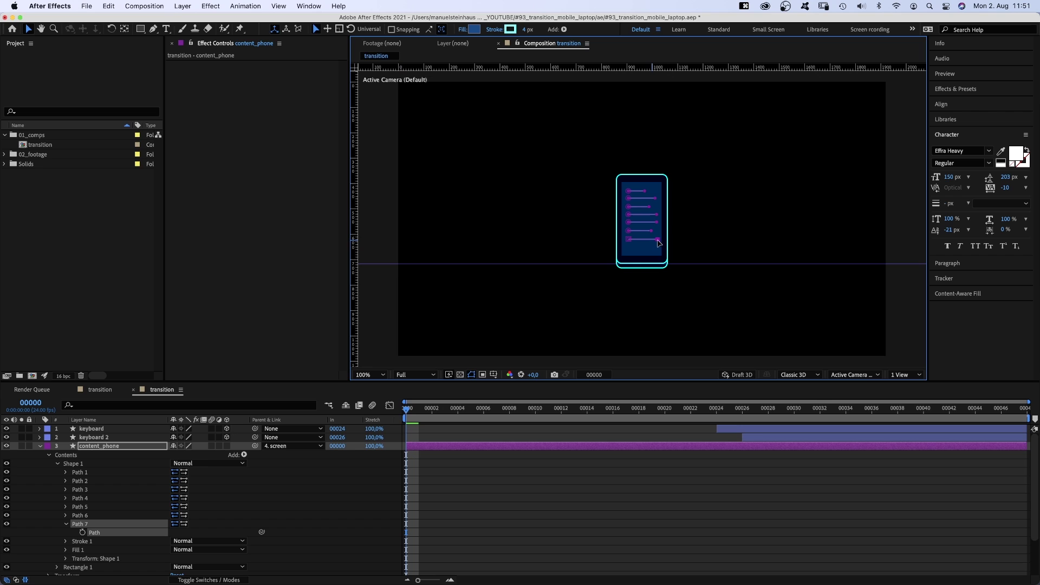
Set the lines' shared Stroke 1 Opacity to 65%.
{"action": "left_click", "coordinate": [77, 541]}
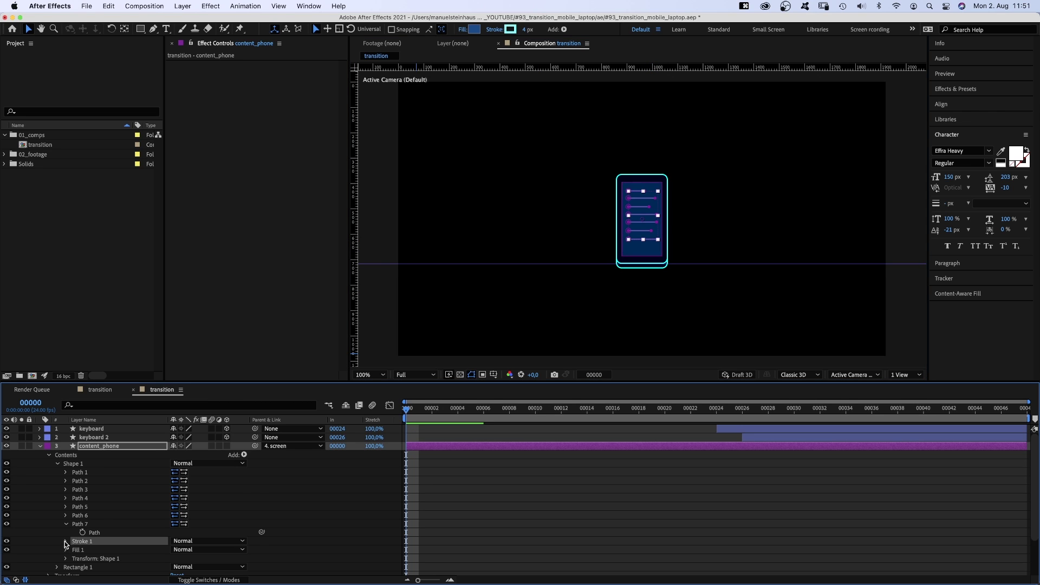
{"action": "left_click", "coordinate": [65, 541]}
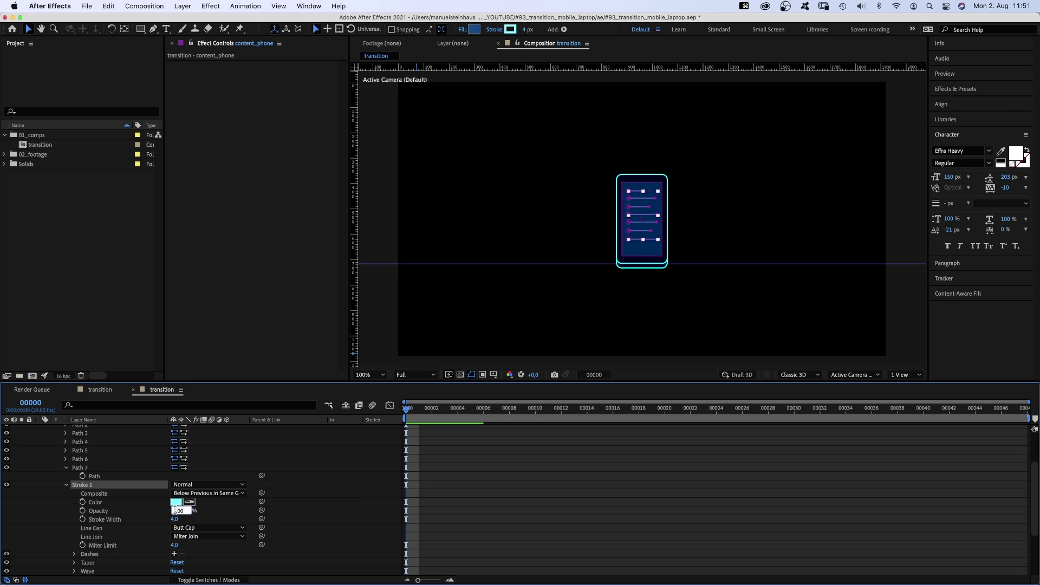
{"action": "type", "text": "65"}
{"action": "key", "text": "Return"}
{"action": "left_click", "coordinate": [64, 512]}
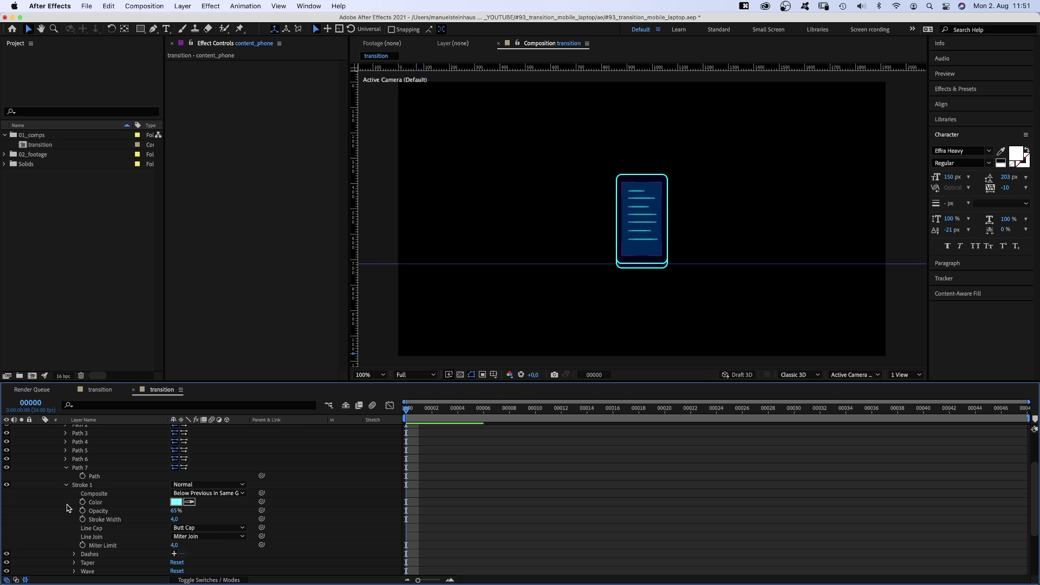
{"action": "left_click", "coordinate": [65, 469]}
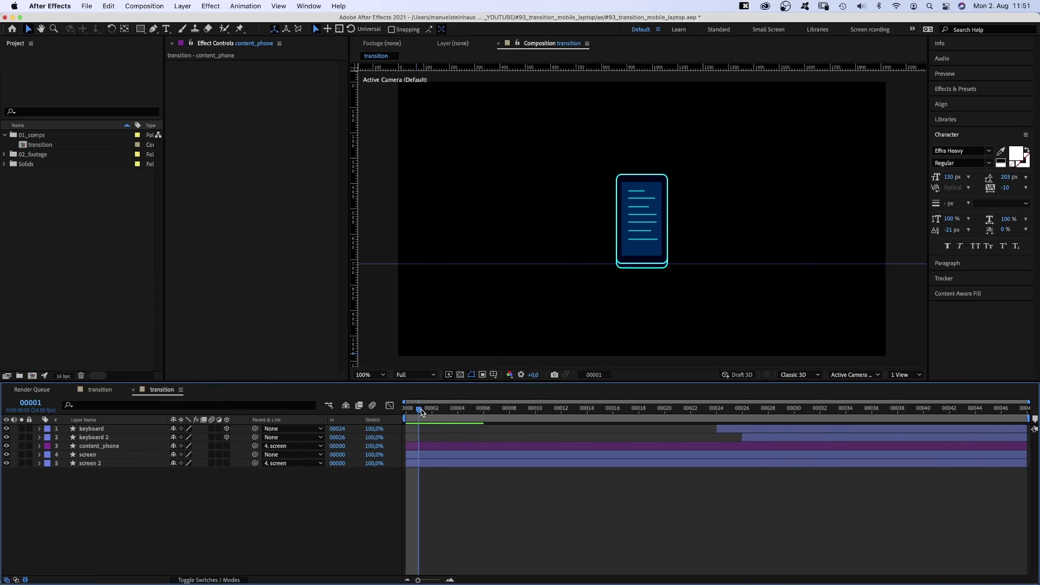
Keyframe content_phone's Scale from 100% at frame 17 to 179% at frame 24.
{"action": "left_click_drag", "start_coordinate": [420, 409], "coordinate": [718, 410]}
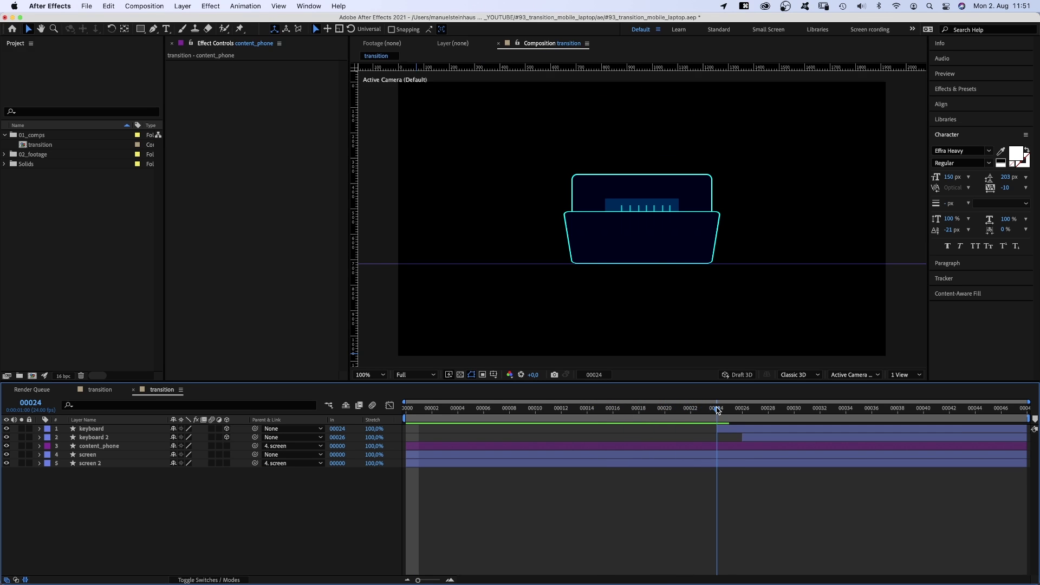
{"action": "left_click", "coordinate": [719, 445]}
{"action": "key", "text": "s"}
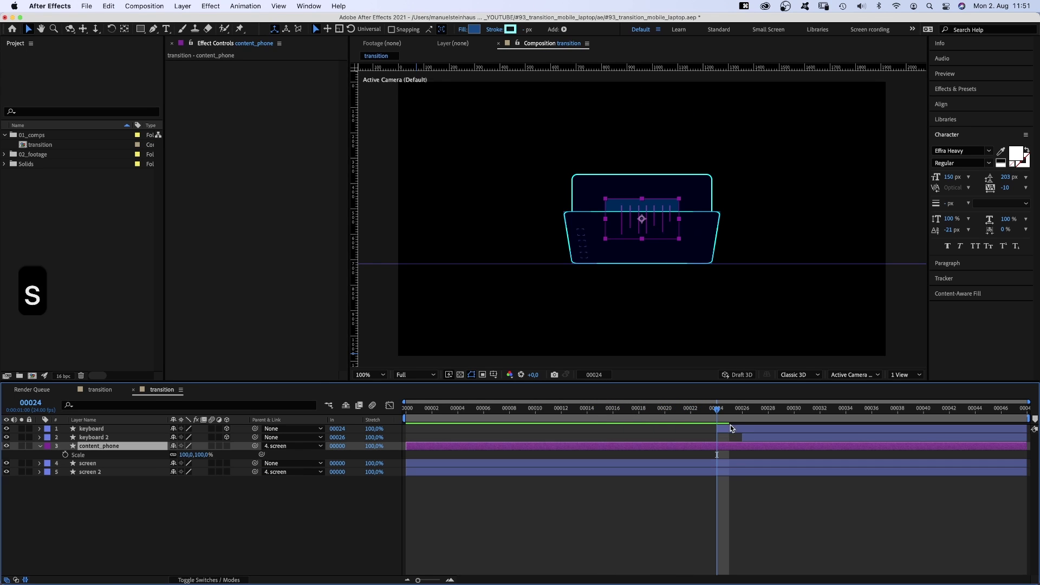
{"action": "left_click_drag", "start_coordinate": [699, 411], "coordinate": [623, 429]}
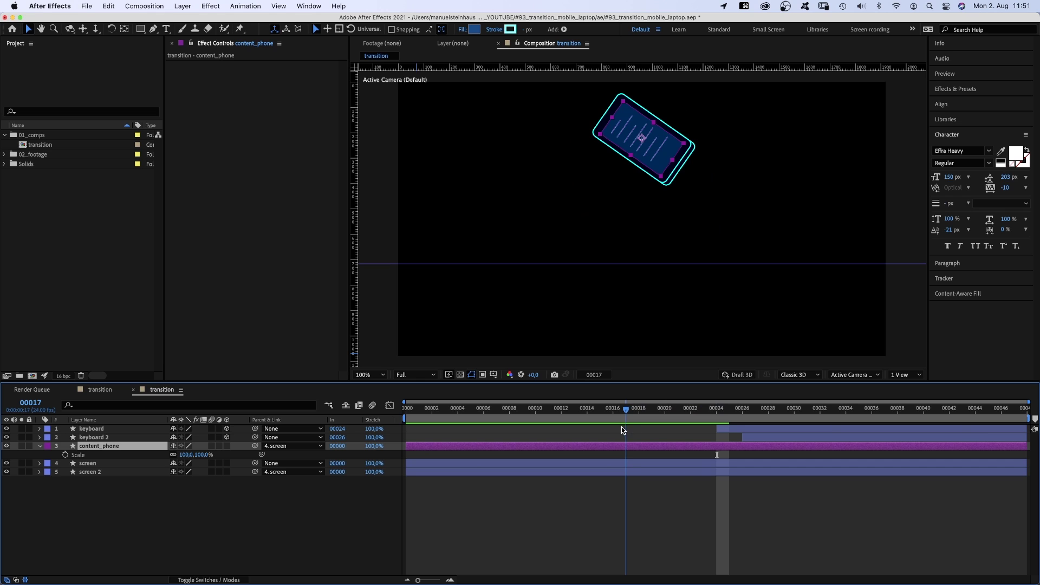
{"action": "left_click", "coordinate": [65, 455]}
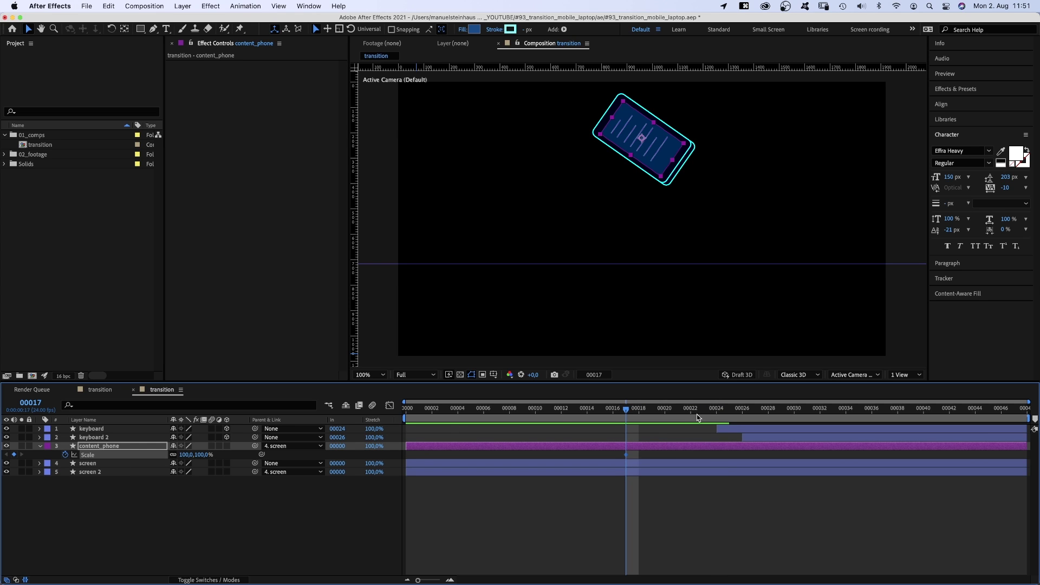
{"action": "left_click_drag", "start_coordinate": [635, 413], "coordinate": [716, 418]}
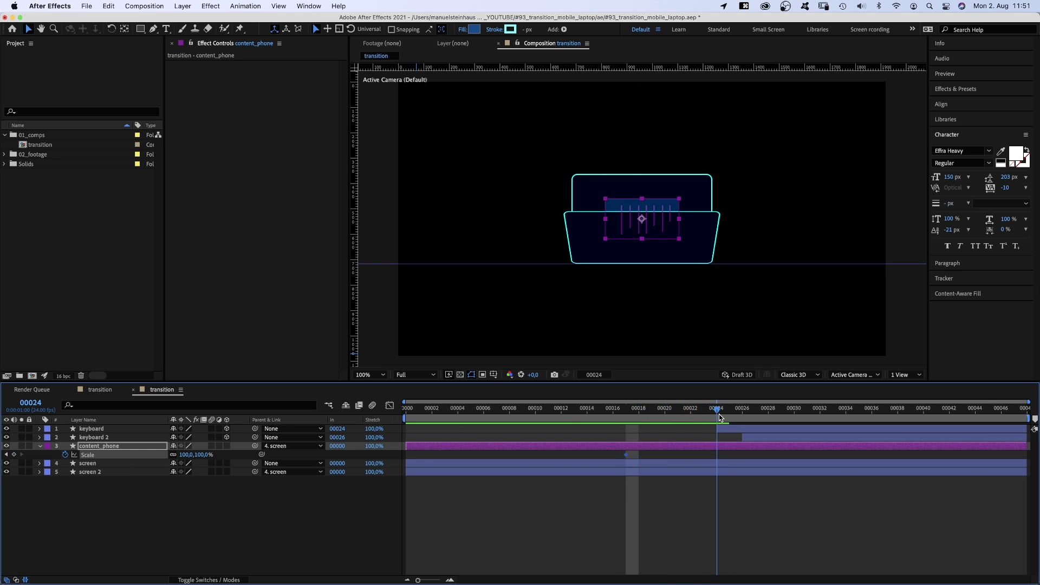
{"action": "left_click_drag", "start_coordinate": [183, 454], "coordinate": [220, 453]}
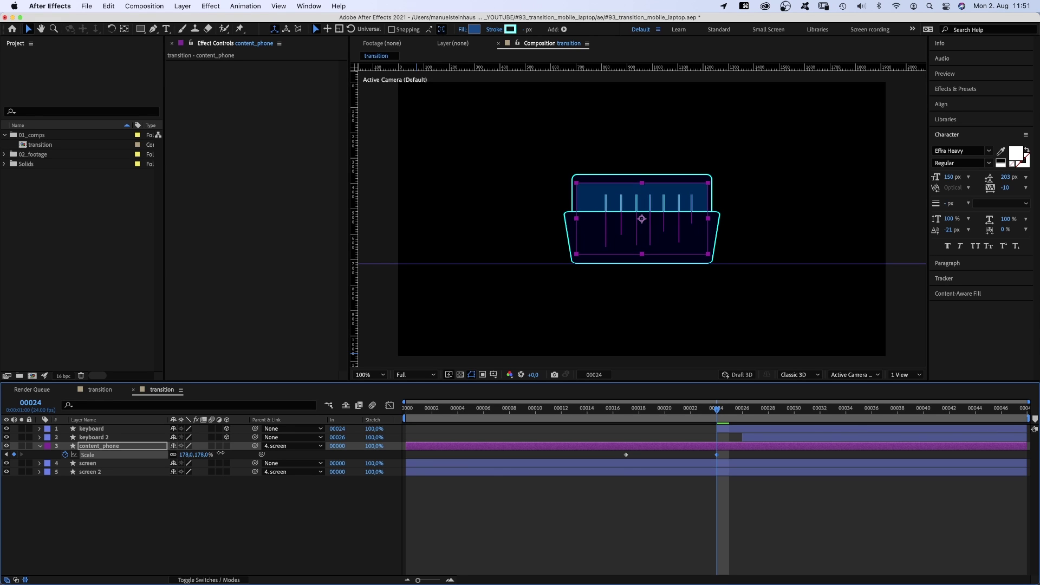
{"action": "left_click_drag", "start_coordinate": [722, 460], "coordinate": [620, 451]}
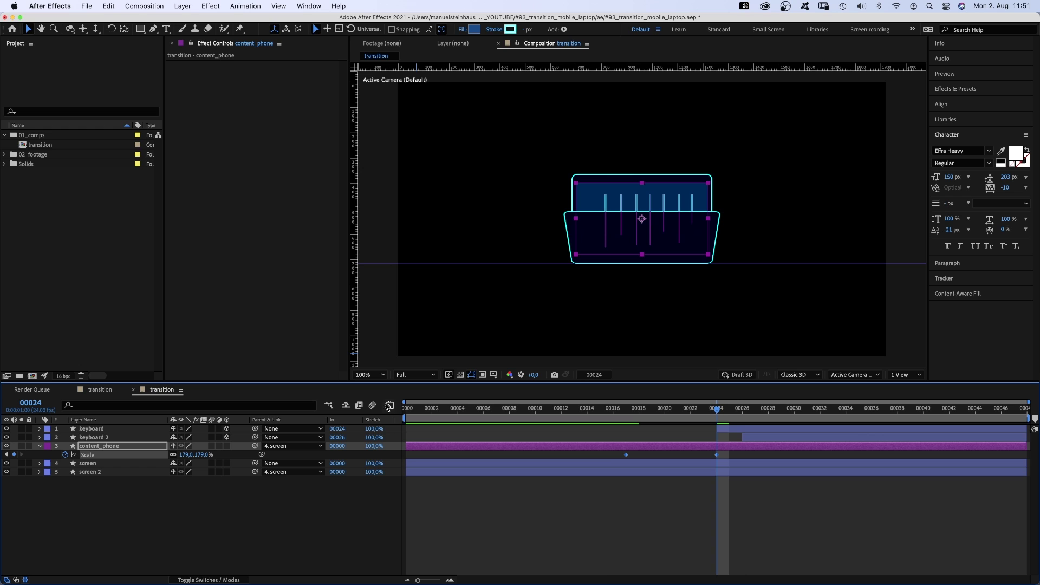
In the Graph Editor, zero both Scale speed handles, widen their influence, then preview.
{"action": "left_click", "coordinate": [389, 406]}
{"action": "left_click", "coordinate": [713, 434]}
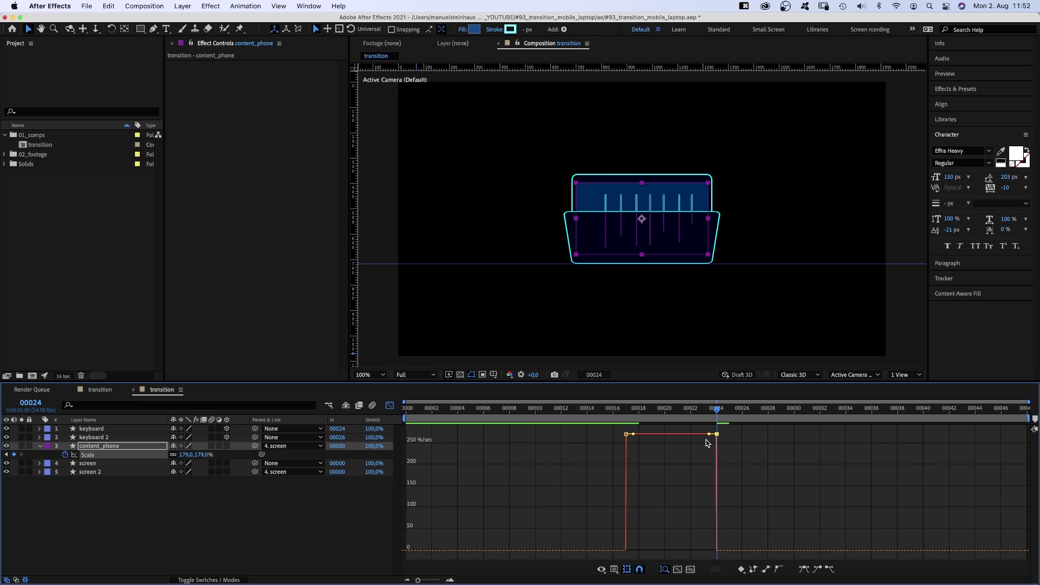
{"action": "left_click_drag", "start_coordinate": [709, 434], "coordinate": [671, 550]}
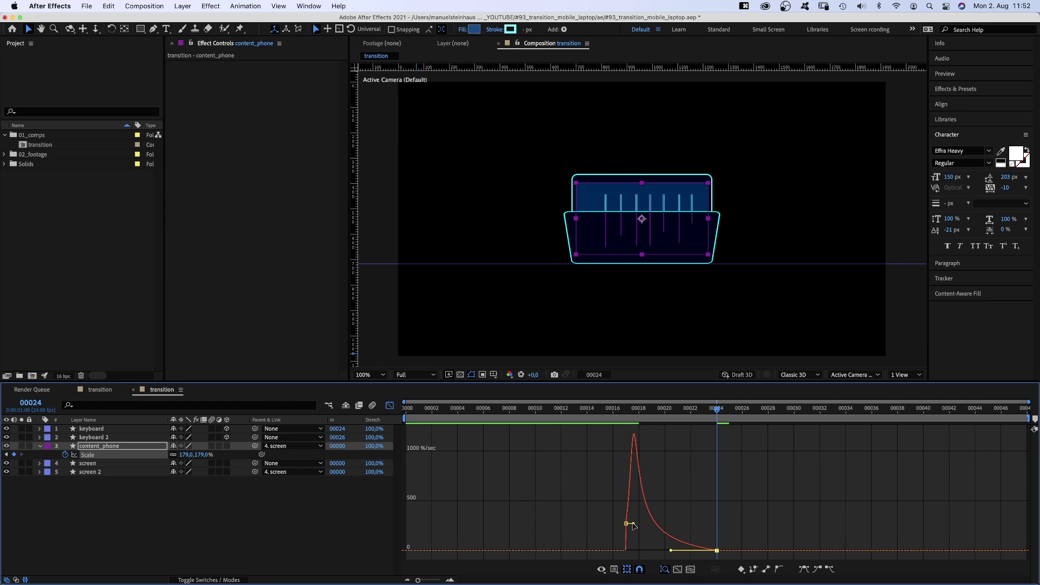
{"action": "left_click_drag", "start_coordinate": [634, 442], "coordinate": [647, 551]}
{"action": "left_click_drag", "start_coordinate": [612, 414], "coordinate": [660, 415]}
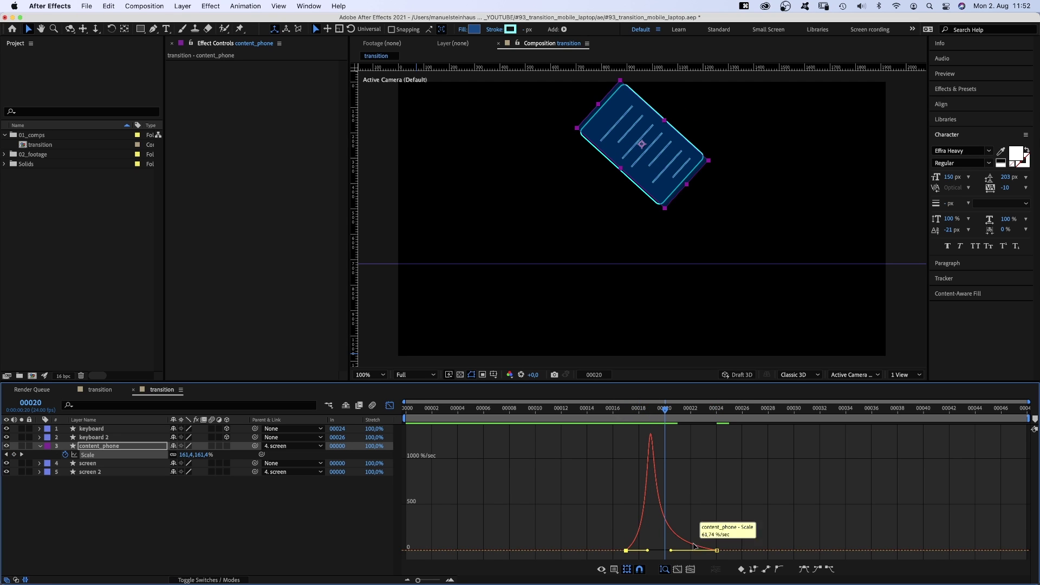
{"action": "left_click_drag", "start_coordinate": [671, 550], "coordinate": [691, 552]}
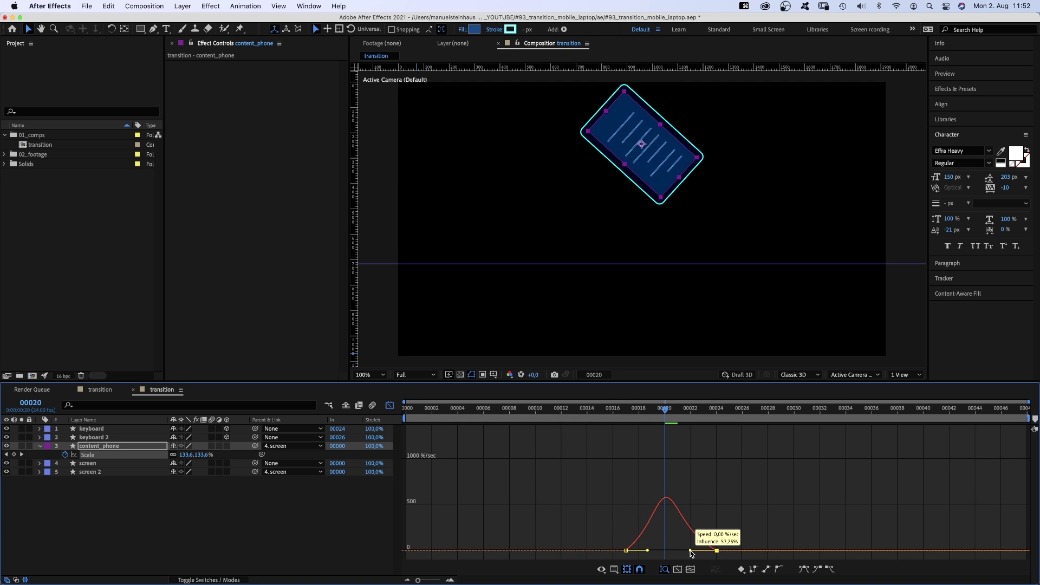
{"action": "left_click", "coordinate": [677, 413]}
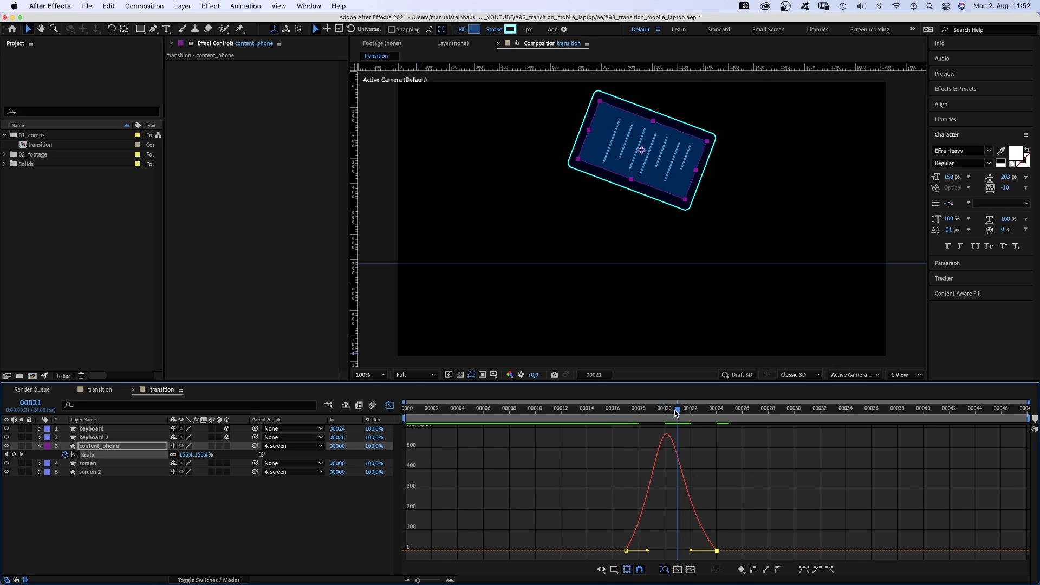
{"action": "mouse_move", "coordinate": [686, 415]}
{"action": "left_mouse_down"}
{"action": "mouse_move", "coordinate": [718, 417]}
{"action": "mouse_move", "coordinate": [615, 425]}
{"action": "mouse_move", "coordinate": [362, 508]}
{"action": "left_mouse_up"}
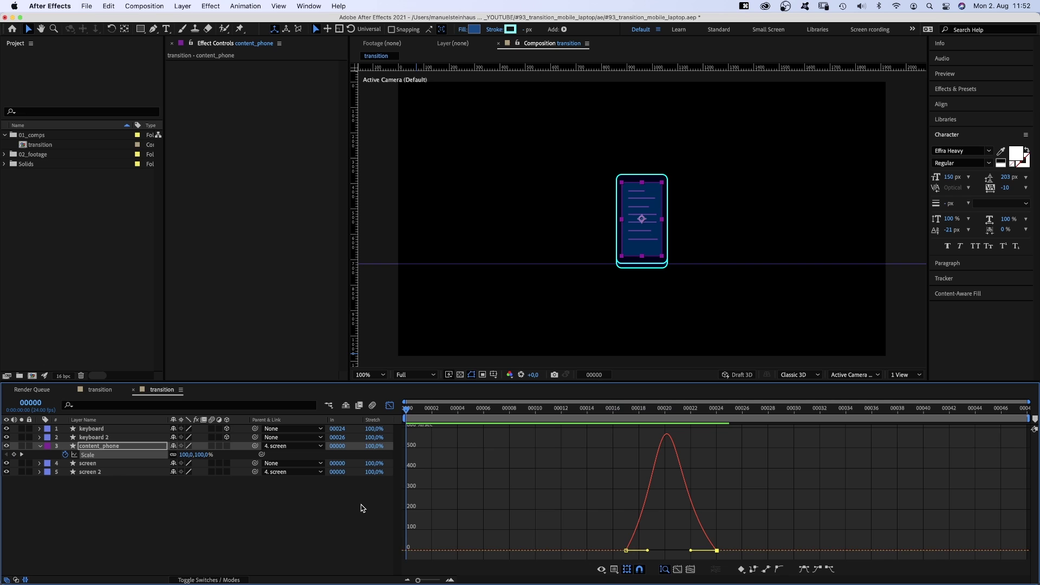
{"action": "key", "text": "0"}
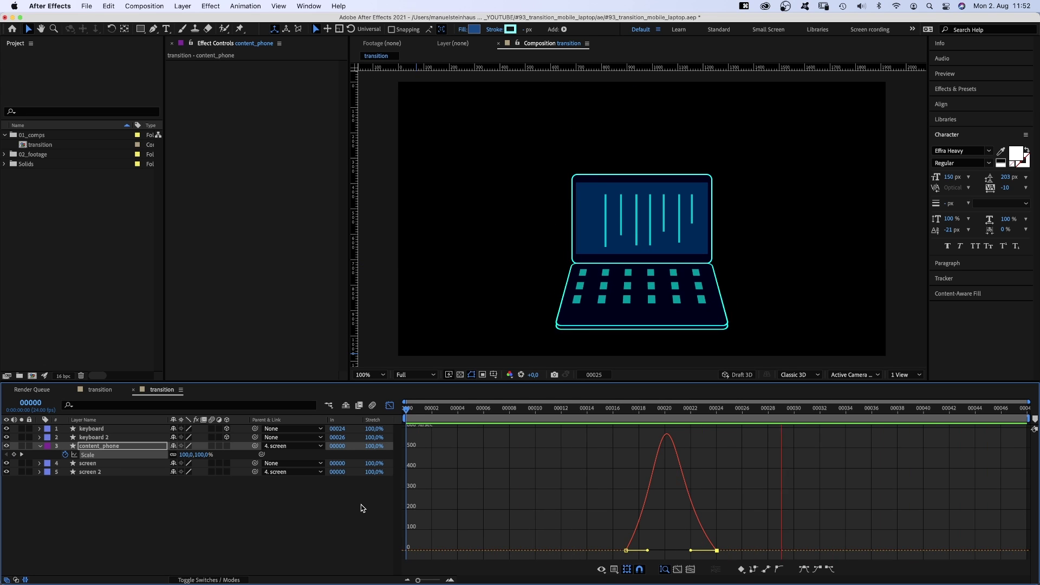
Split content_phone at frame 24 into a 'content_phone 2' copy.
{"action": "key", "text": "0"}
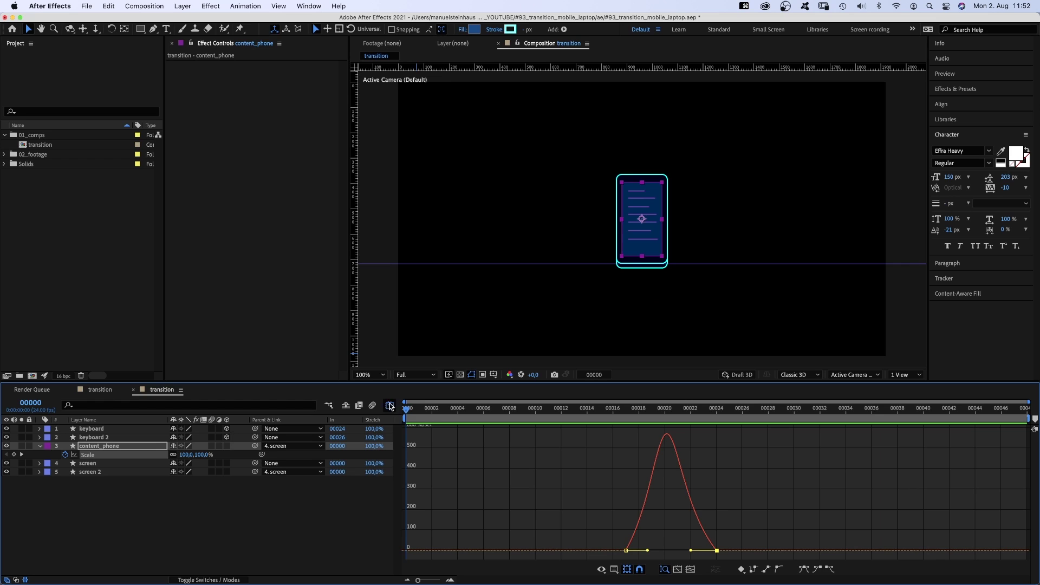
{"action": "left_click", "coordinate": [390, 407]}
{"action": "left_click", "coordinate": [714, 413]}
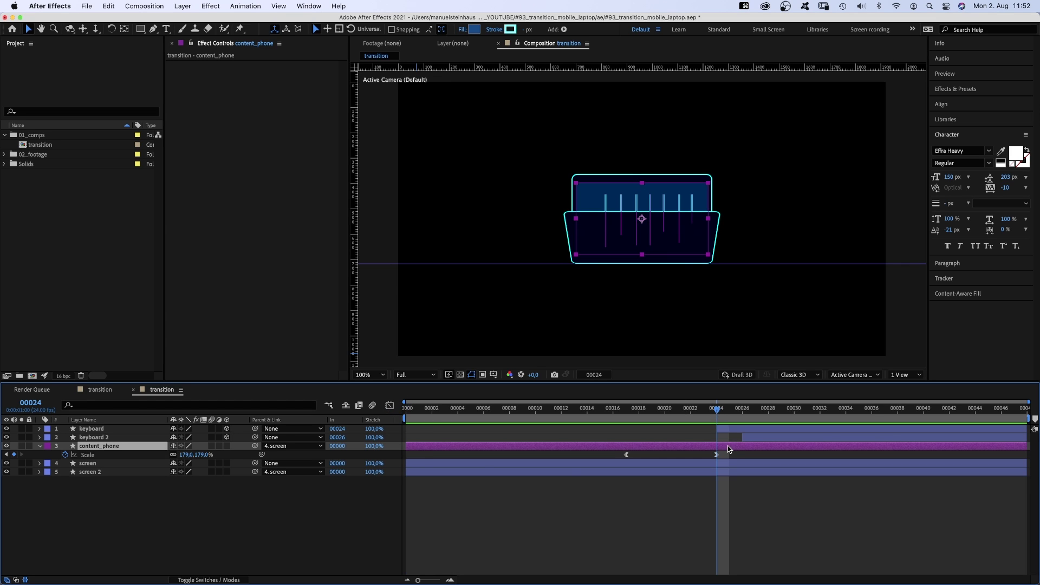
{"action": "key", "text": "super+shift+d"}
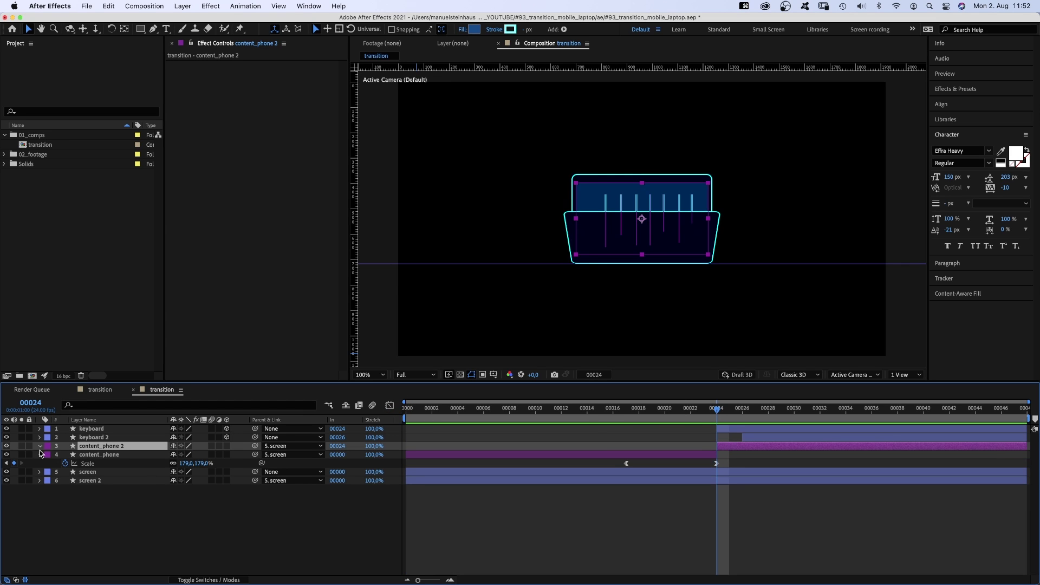
Rotate Path 1 of content_phone 2 to horizontal at the screen's top-left.
{"action": "left_click", "coordinate": [40, 451]}
{"action": "left_click", "coordinate": [57, 464]}
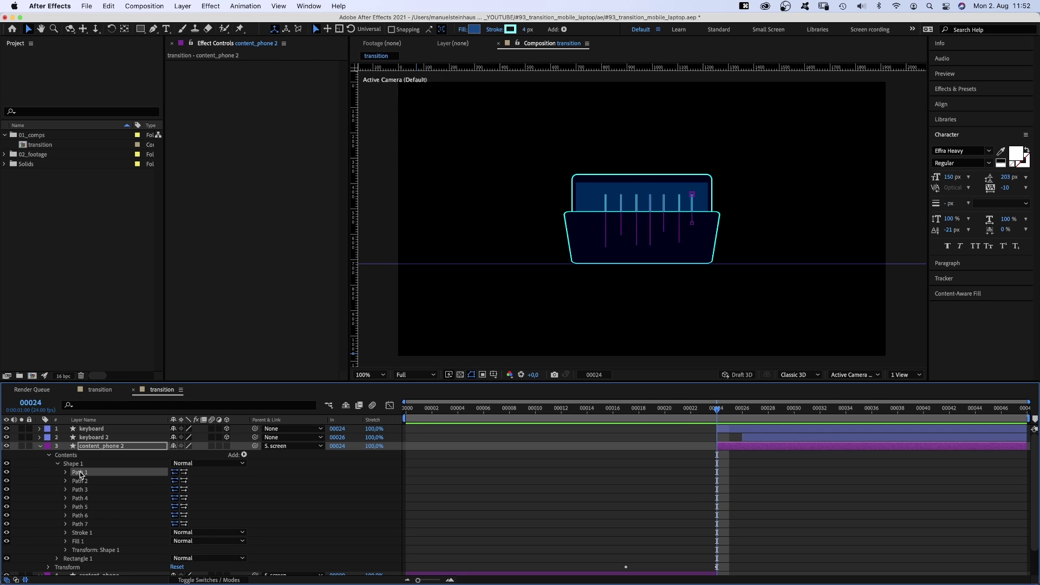
{"action": "left_click", "coordinate": [696, 196]}
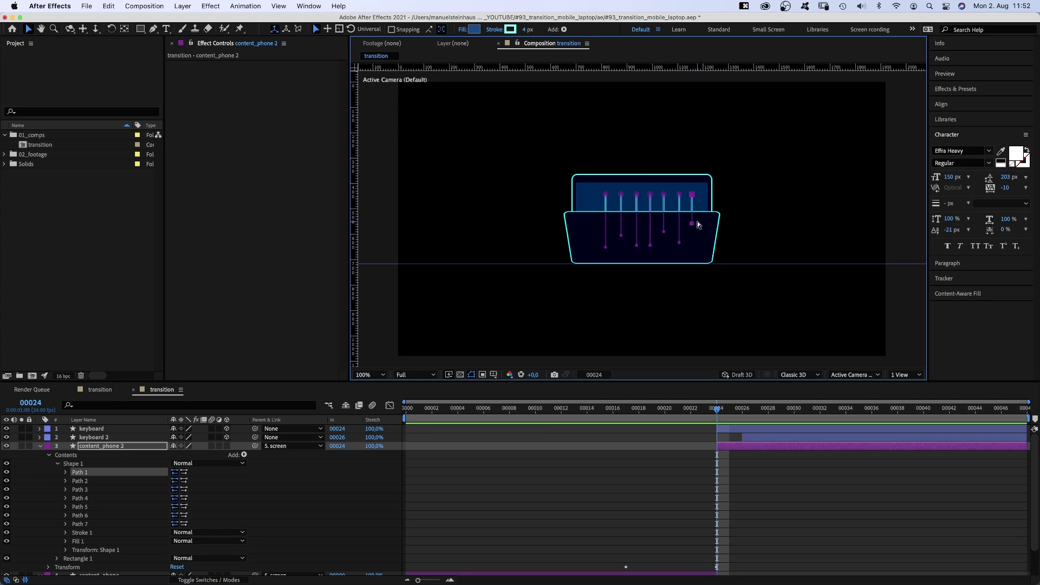
{"action": "key", "text": "super+t"}
{"action": "mouse_move", "coordinate": [698, 225]}
{"action": "left_mouse_down"}
{"action": "mouse_move", "coordinate": [686, 182]}
{"action": "mouse_move", "coordinate": [618, 183]}
{"action": "left_mouse_up"}
{"action": "key", "text": "v"}
{"action": "key", "text": "Return"}
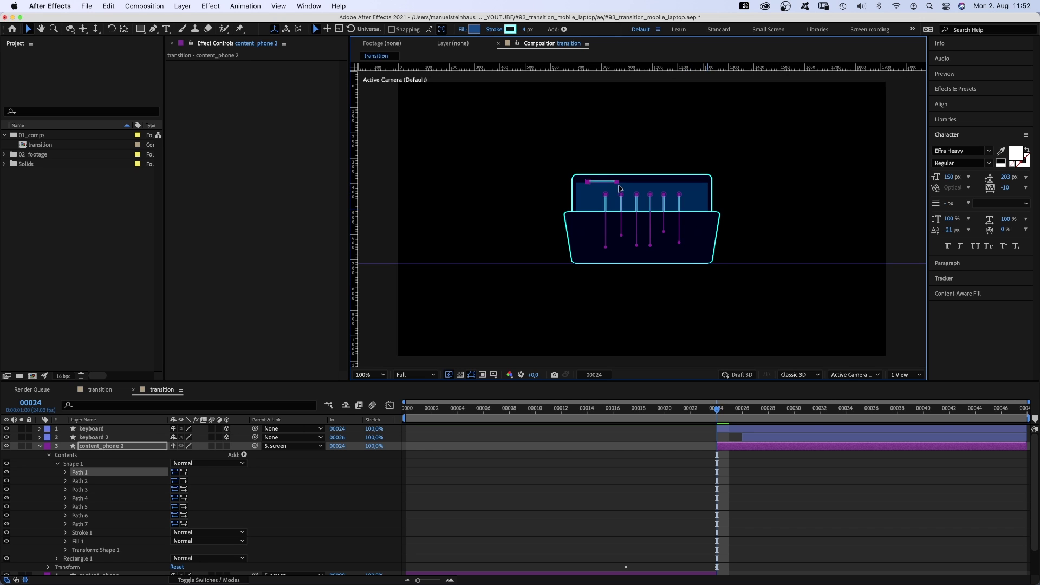
At frame 35, rotate Path 2 to a horizontal row.
{"action": "left_click", "coordinate": [858, 408]}
{"action": "left_click", "coordinate": [80, 480]}
{"action": "key", "text": "super+t"}
{"action": "key", "text": "v"}
{"action": "key", "text": "Return"}
{"action": "mouse_move", "coordinate": [696, 238]}
{"action": "left_mouse_down"}
{"action": "mouse_move", "coordinate": [700, 202]}
{"action": "mouse_move", "coordinate": [607, 202]}
{"action": "left_mouse_up"}
Turn Paths 4, 6 and 7 into horizontal rows, then preview the screen content.
{"action": "left_click", "coordinate": [656, 199]}
{"action": "key", "text": "super+t"}
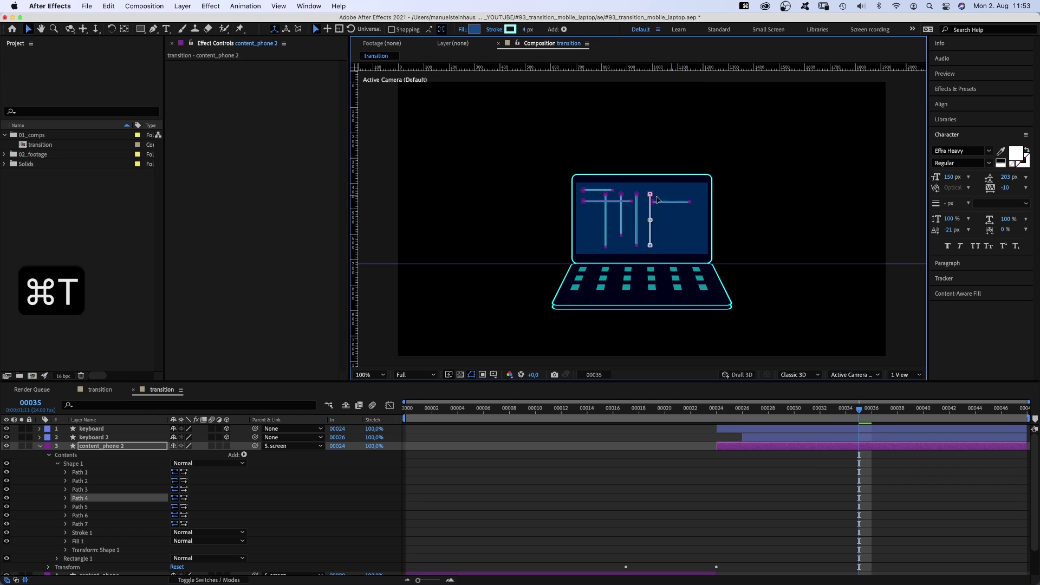
{"action": "key", "text": "Return"}
{"action": "left_click", "coordinate": [622, 237]}
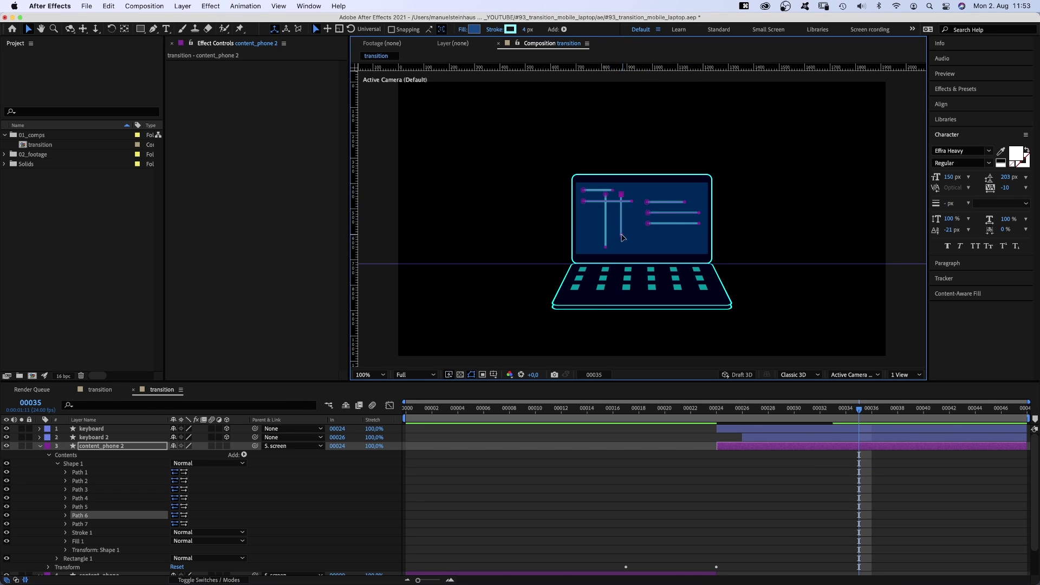
{"action": "left_click_drag", "start_coordinate": [623, 237], "coordinate": [645, 216]}
{"action": "left_click", "coordinate": [605, 228]}
{"action": "key", "text": "Return"}
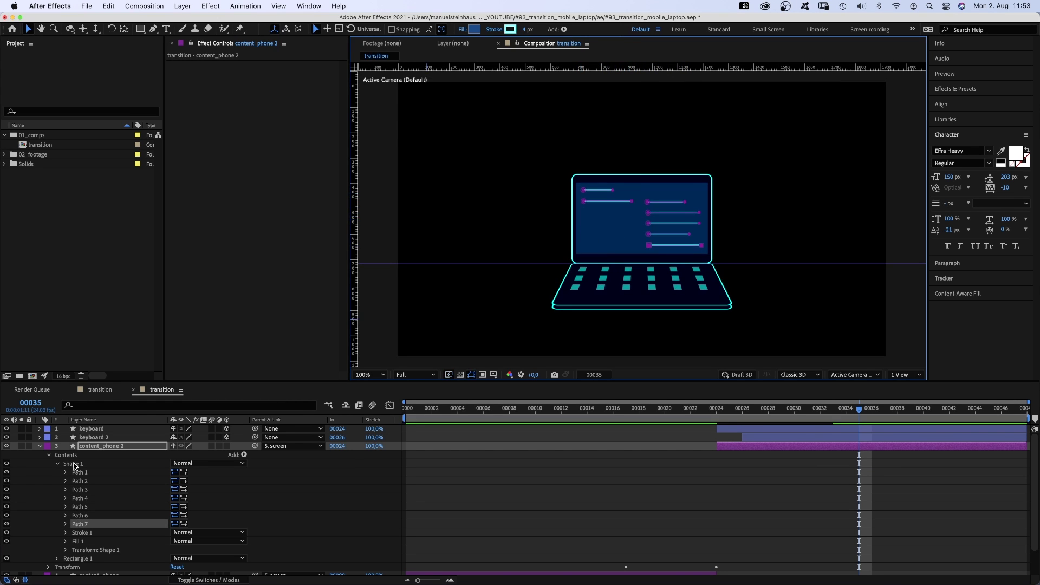
{"action": "key", "text": "u"}
{"action": "key", "text": "KP_0"}
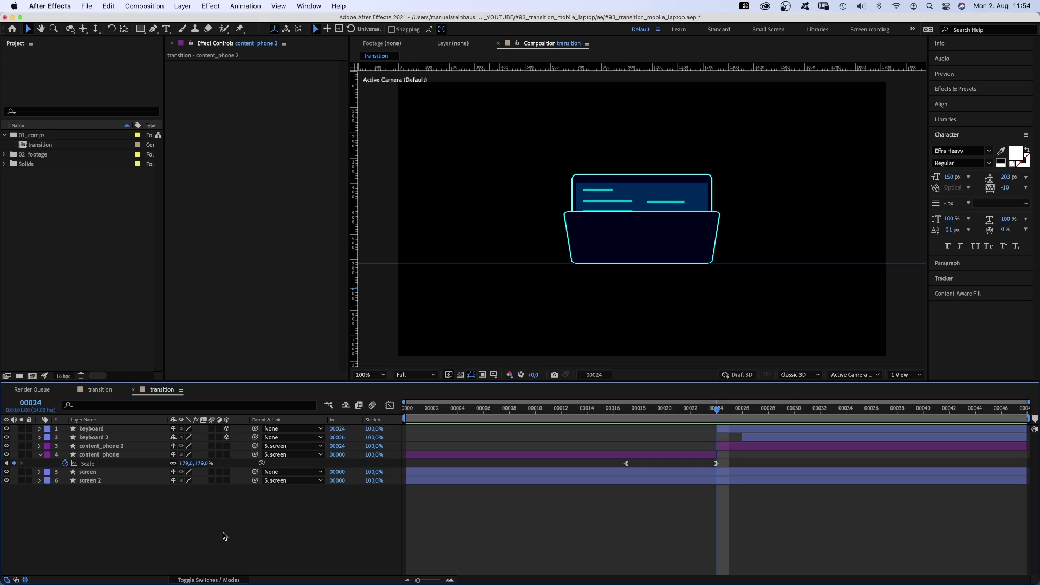
Hide the horizontal guide and draw a curled swoosh path beside the laptop.
{"action": "left_click", "coordinate": [153, 28]}
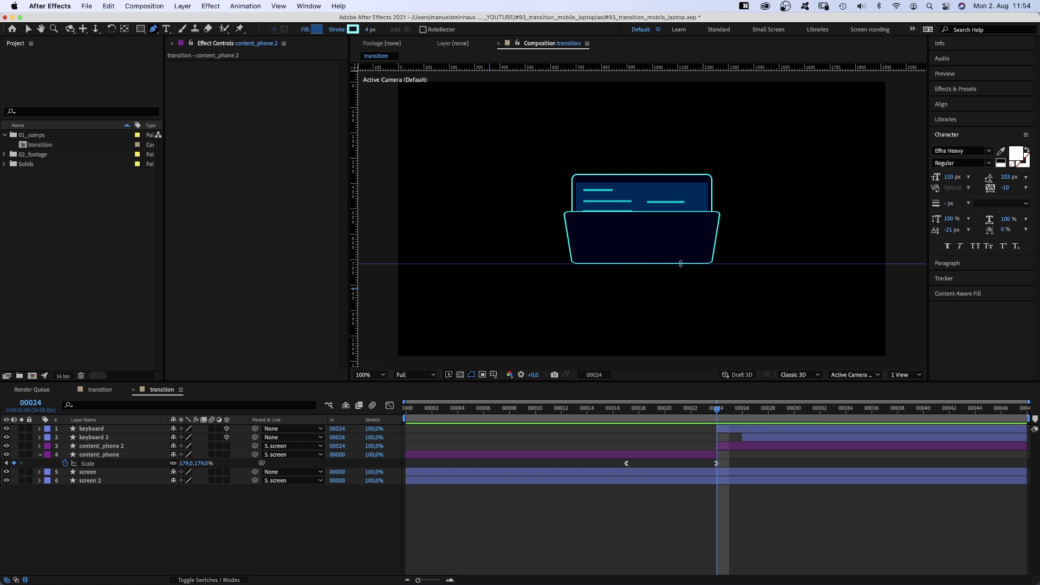
{"action": "left_click", "coordinate": [493, 374]}
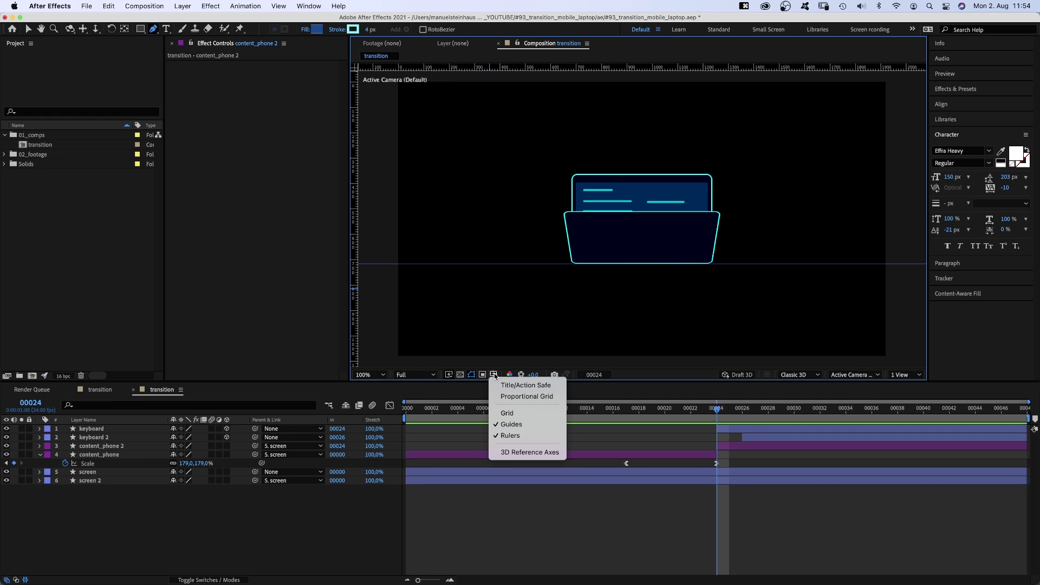
{"action": "left_click", "coordinate": [501, 428]}
{"action": "left_click", "coordinate": [718, 263]}
{"action": "left_click_drag", "start_coordinate": [765, 257], "coordinate": [775, 240]}
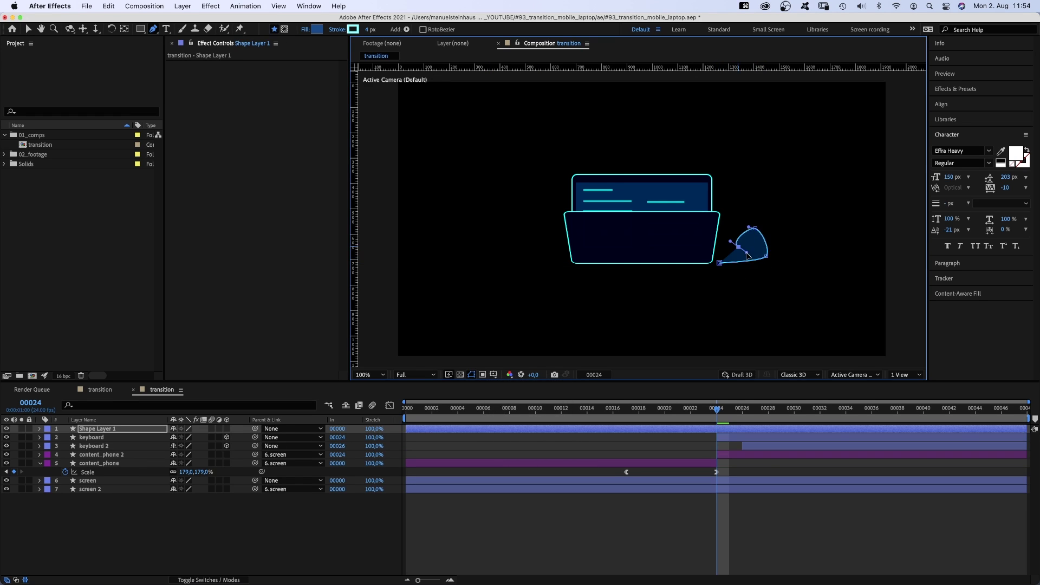
{"action": "key", "text": "v"}
Remove the swoosh's fill and give it a pale cyan stroke.
{"action": "left_click", "coordinate": [462, 30]}
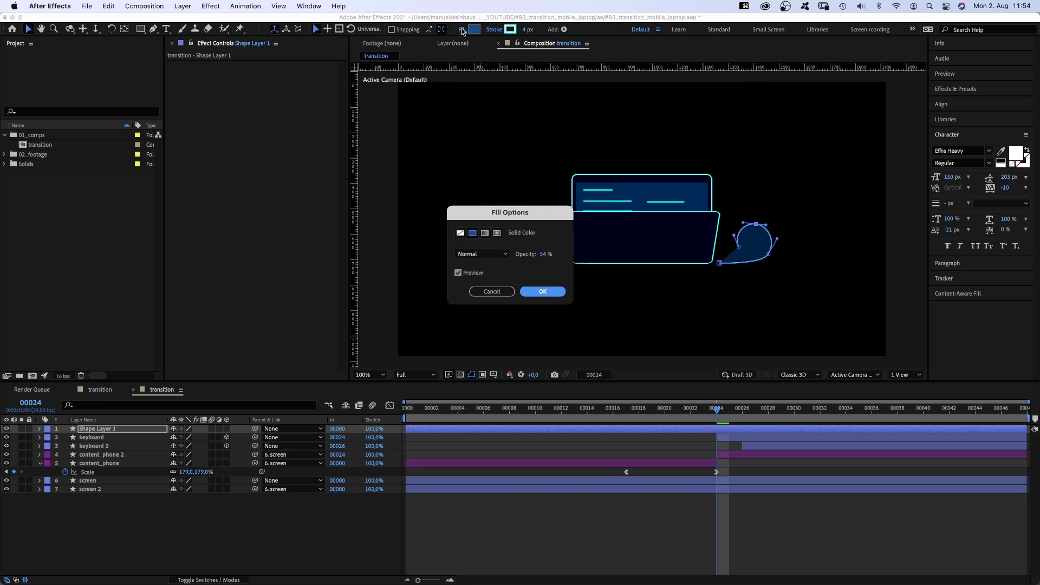
{"action": "left_click", "coordinate": [460, 233]}
{"action": "left_click", "coordinate": [557, 293]}
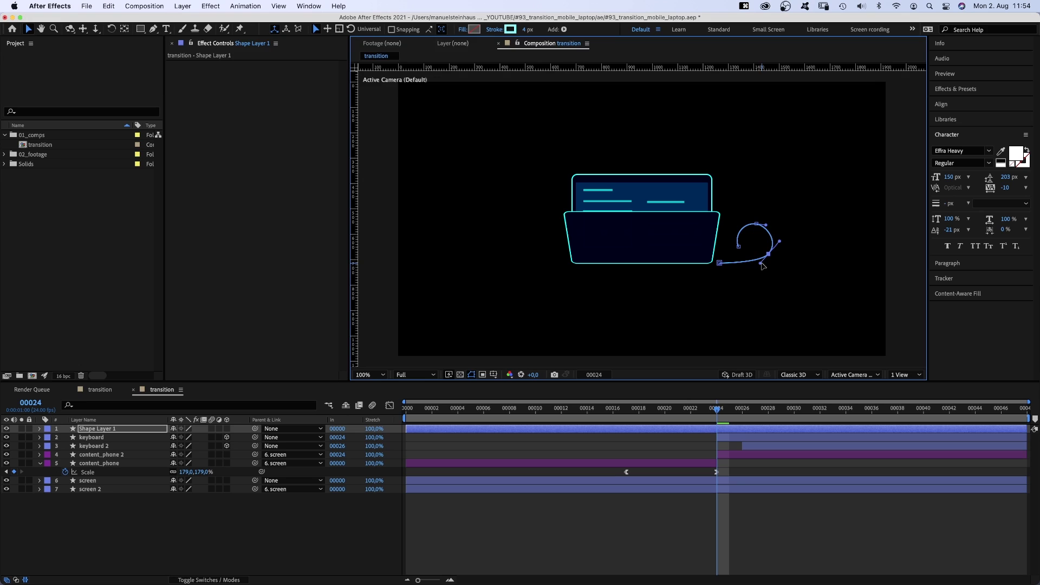
{"action": "left_click", "coordinate": [510, 29]}
{"action": "left_click_drag", "start_coordinate": [345, 344], "coordinate": [345, 304]}
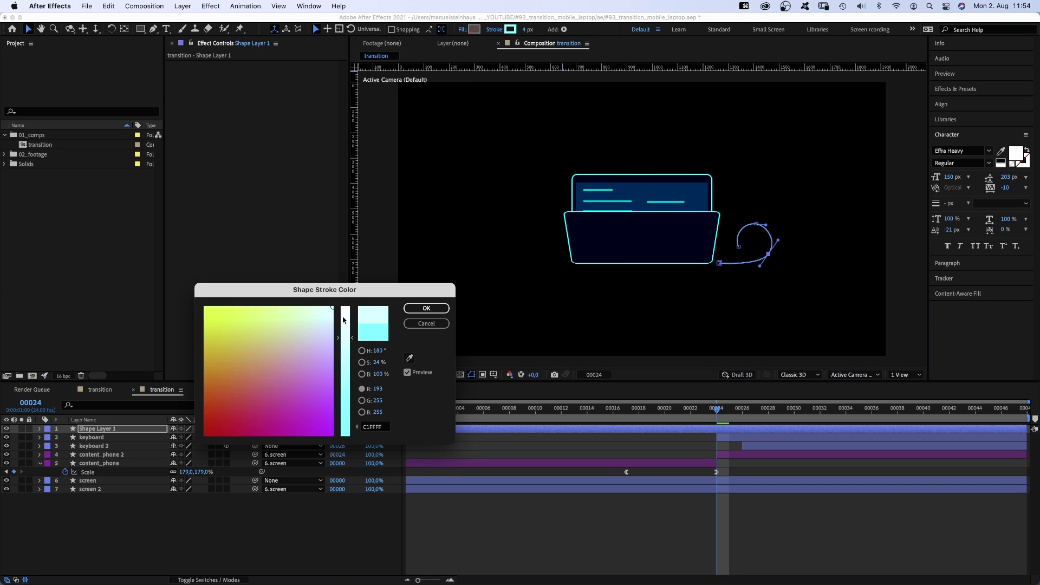
{"action": "left_click", "coordinate": [425, 308]}
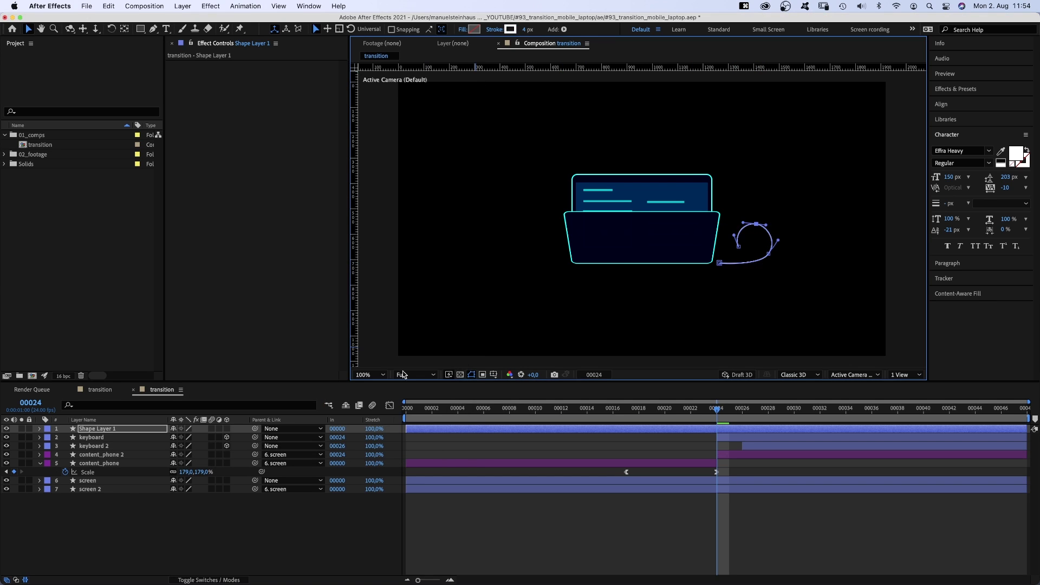
Label Shape Layer 1 orange and make it start at frame 00024.
{"action": "left_click", "coordinate": [47, 429]}
{"action": "left_click", "coordinate": [72, 518]}
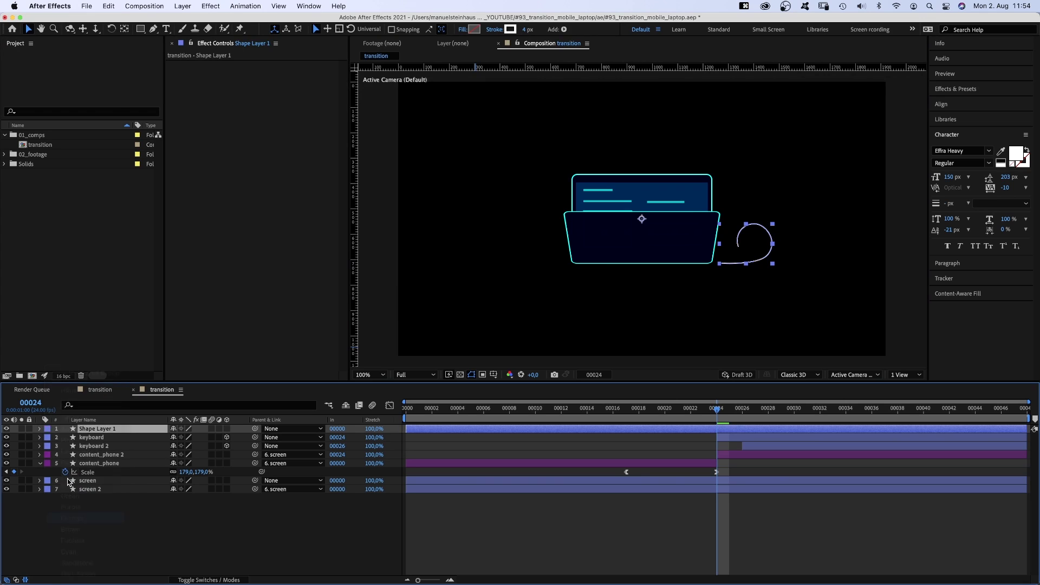
{"action": "left_click_drag", "start_coordinate": [404, 428], "coordinate": [715, 429]}
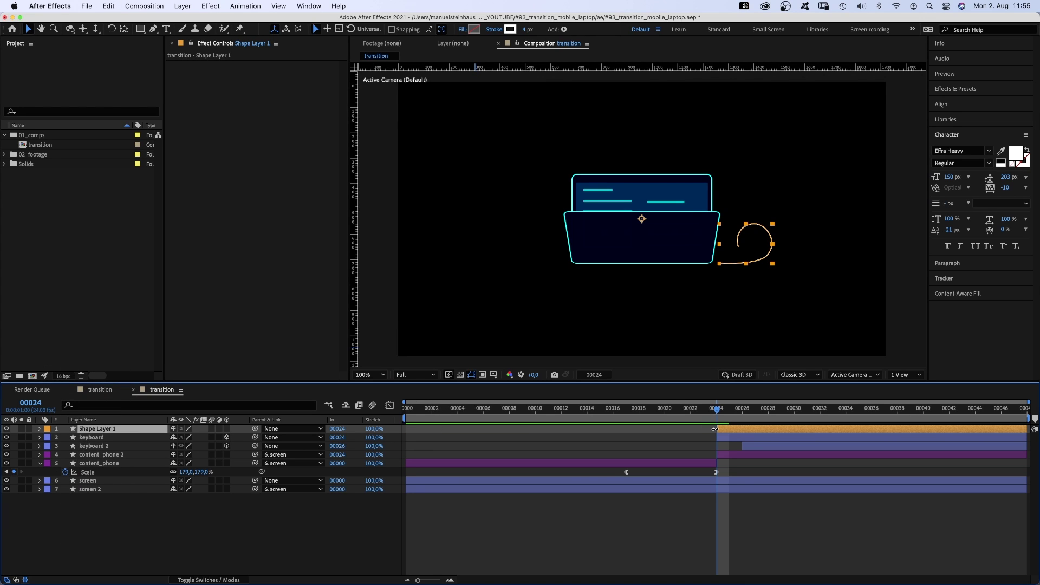
Add Trim Paths to Shape Layer 1's curve and keyframe End at 0%.
{"action": "left_click", "coordinate": [40, 428]}
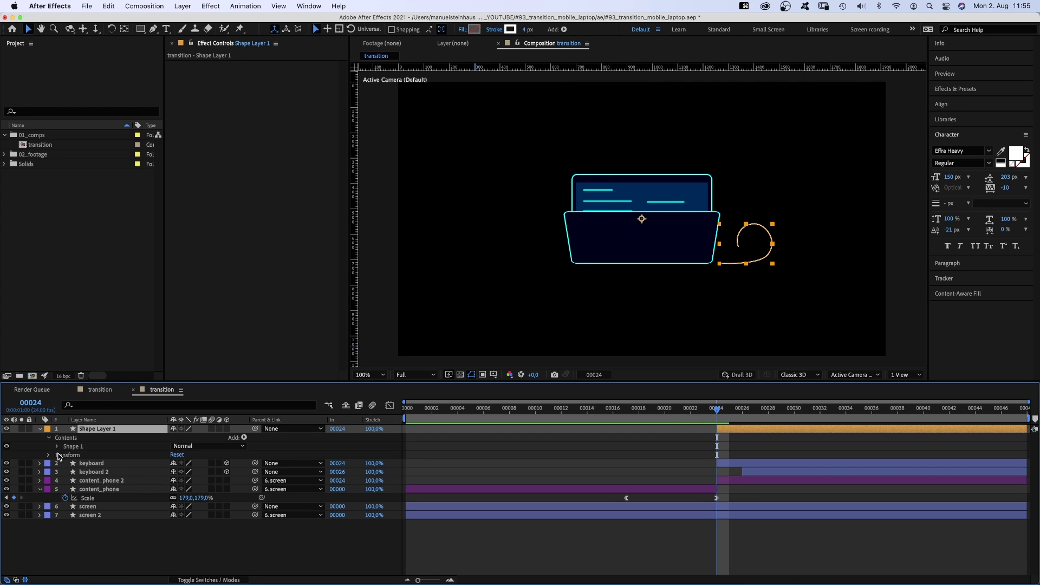
{"action": "left_click", "coordinate": [57, 446]}
{"action": "left_click", "coordinate": [244, 438]}
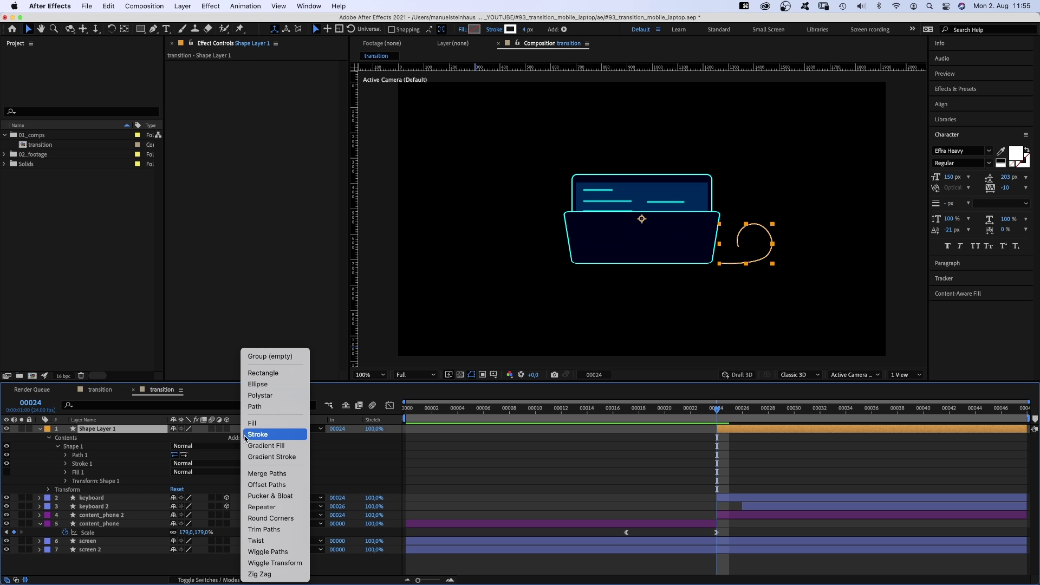
{"action": "left_click", "coordinate": [271, 531]}
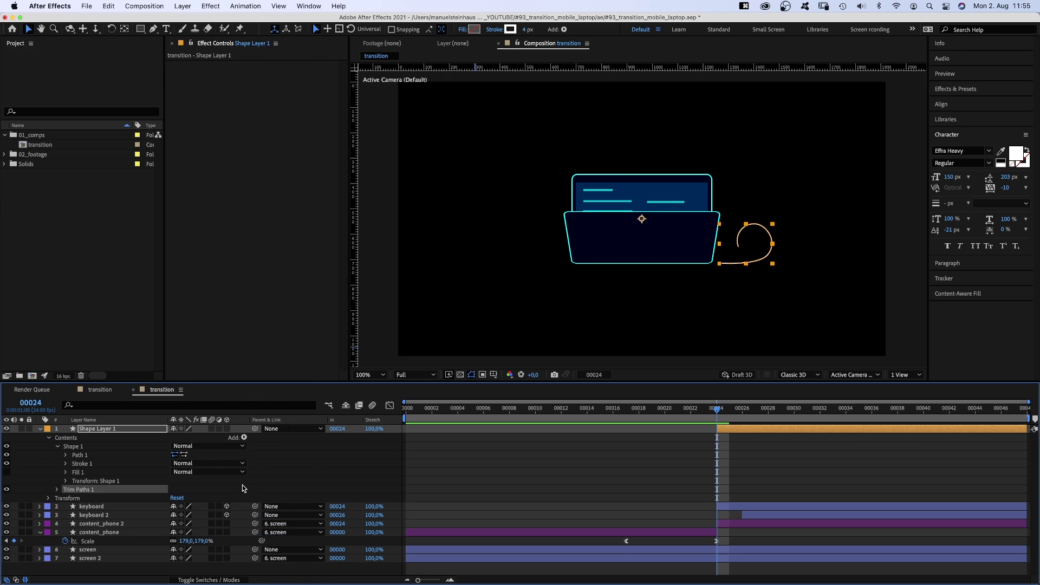
{"action": "left_click", "coordinate": [57, 490]}
{"action": "left_click_drag", "start_coordinate": [180, 506], "coordinate": [112, 506]}
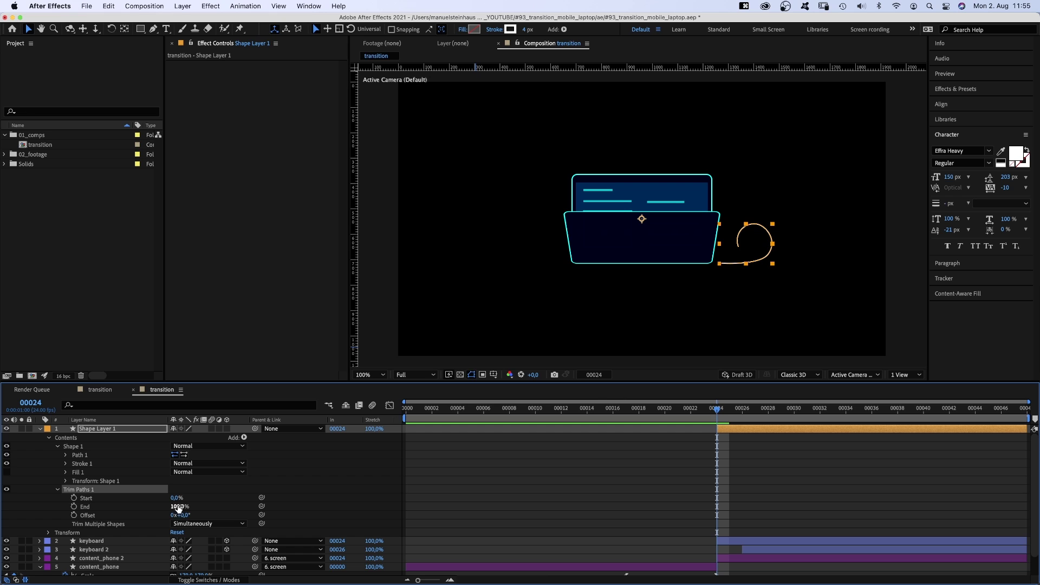
{"action": "left_click", "coordinate": [74, 507]}
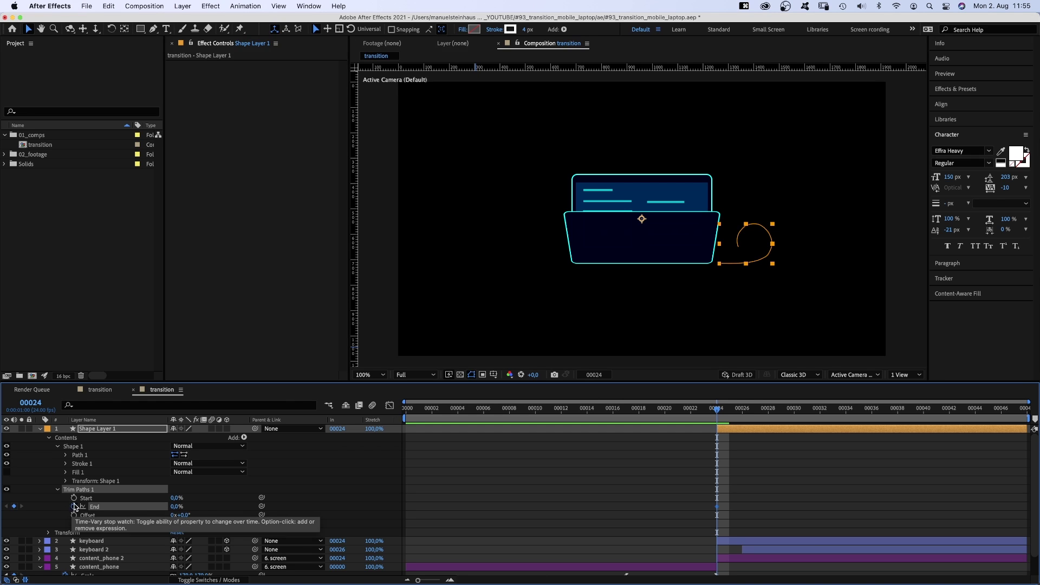
Animate the curve drawing on (End 100% by frame 28) and trimming away via Start by frame 32.
{"action": "left_click_drag", "start_coordinate": [719, 413], "coordinate": [742, 413]}
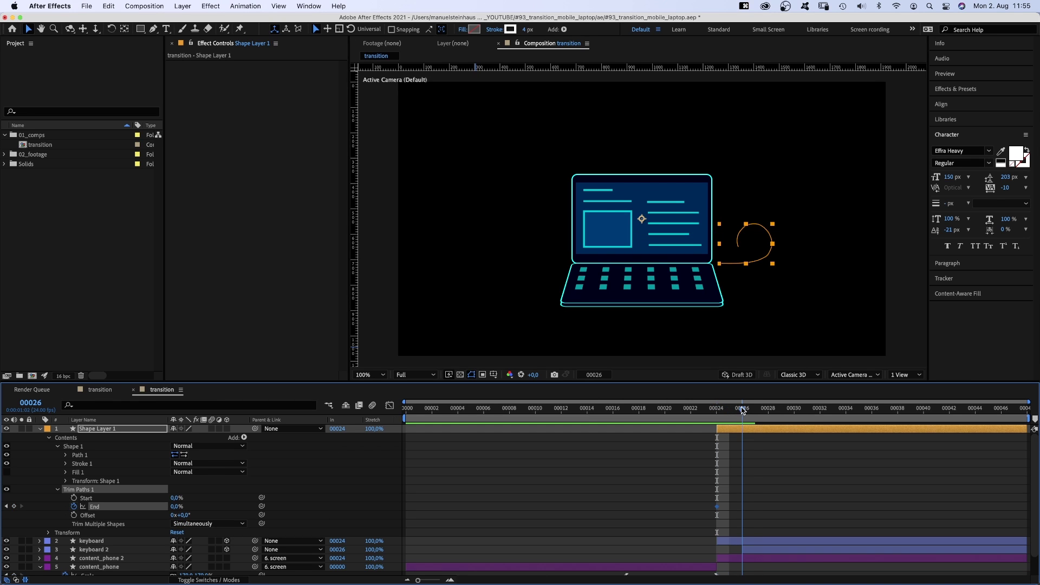
{"action": "left_click", "coordinate": [73, 497]}
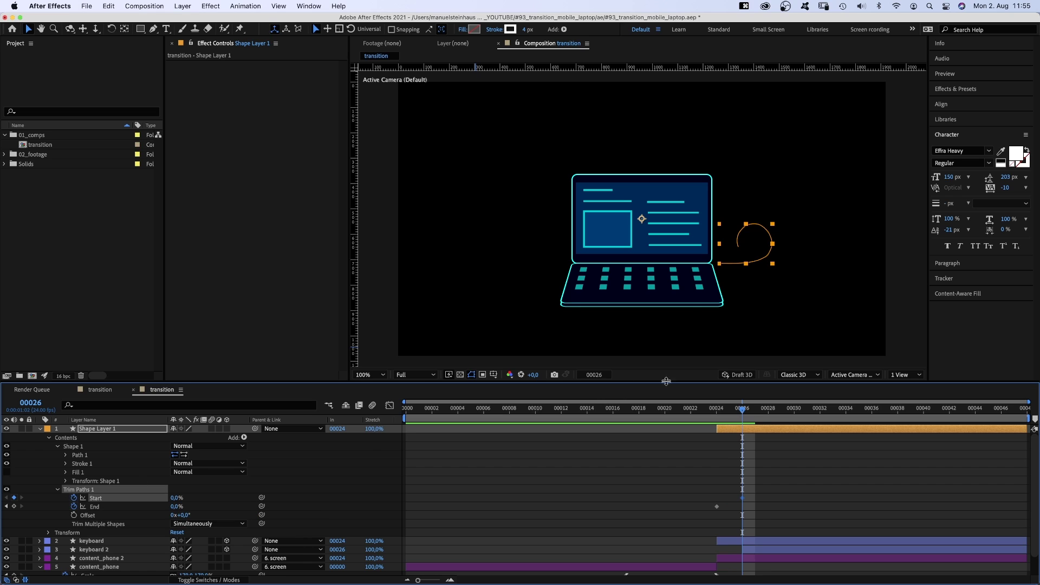
{"action": "key", "text": "Page_Down"}
{"action": "key", "text": "Page_Down"}
{"action": "left_click_drag", "start_coordinate": [174, 510], "coordinate": [314, 508]}
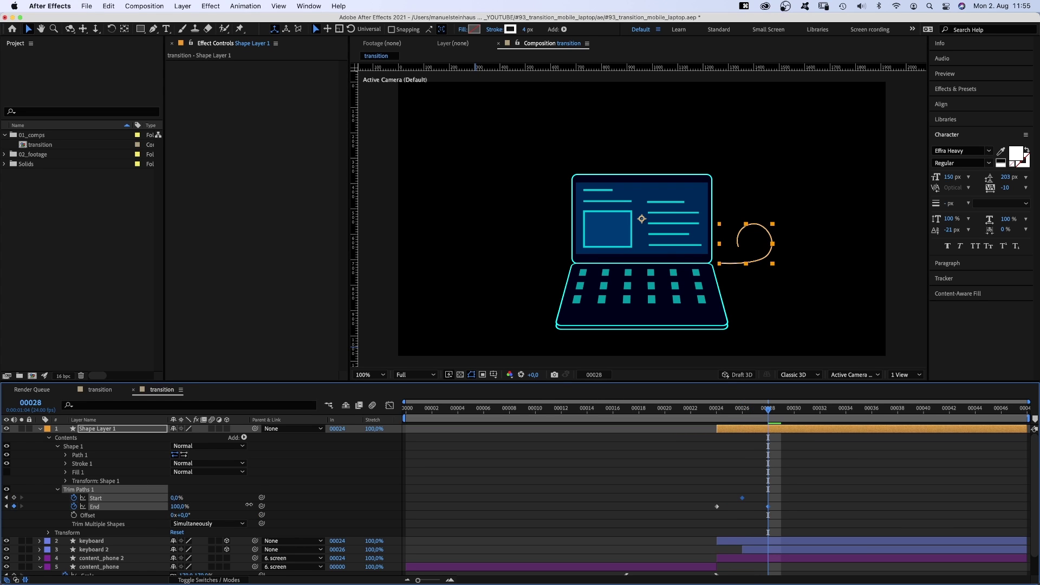
{"action": "left_click_drag", "start_coordinate": [780, 404], "coordinate": [819, 410]}
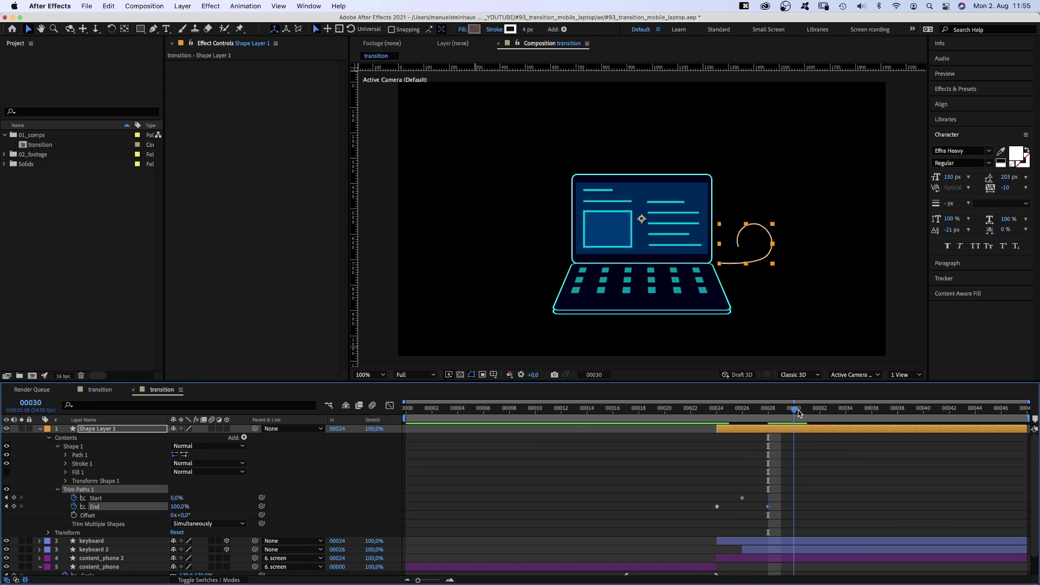
{"action": "left_click_drag", "start_coordinate": [175, 497], "coordinate": [228, 500]}
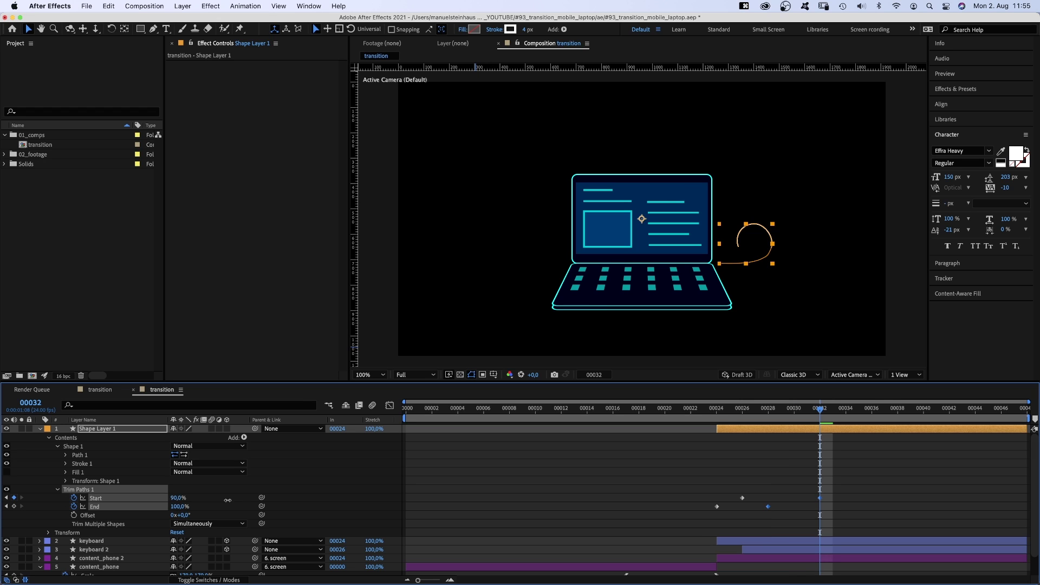
End Shape Layer 1 near frame 33, preview the swoosh, and duplicate the layer.
{"action": "left_click_drag", "start_coordinate": [1029, 428], "coordinate": [838, 436]}
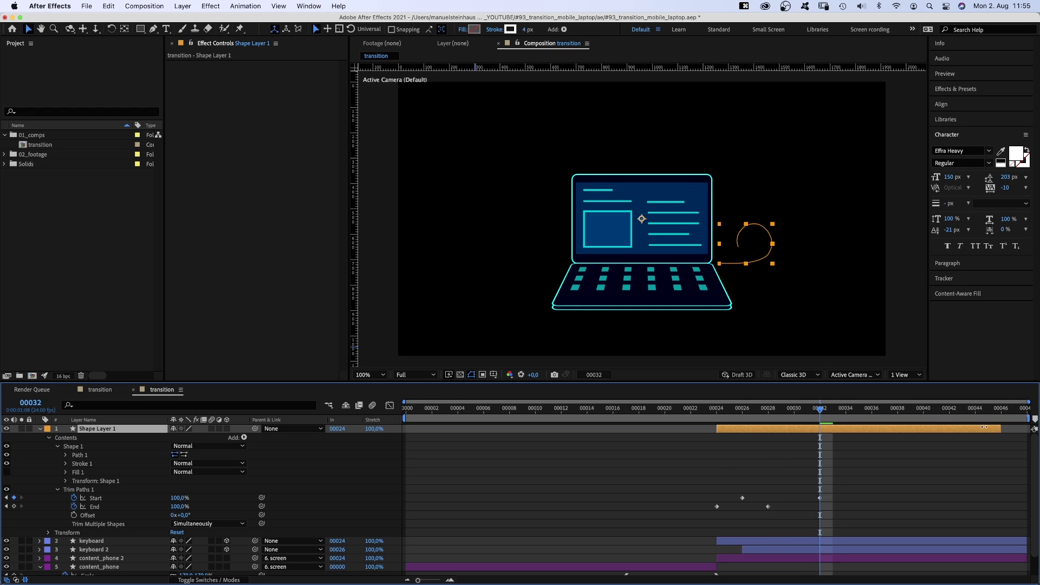
{"action": "key", "text": "KP_0"}
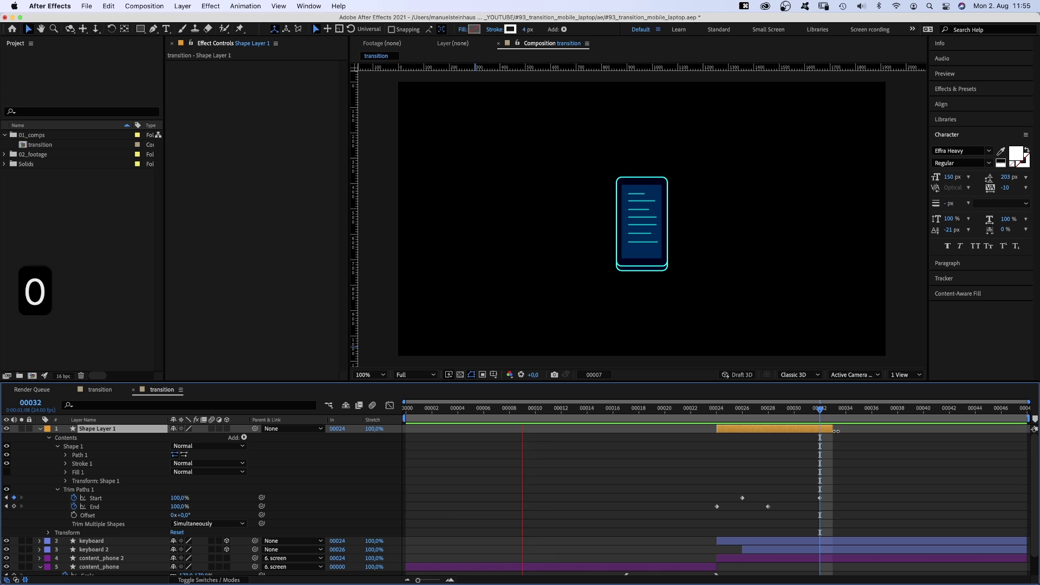
{"action": "key", "text": "KP_0"}
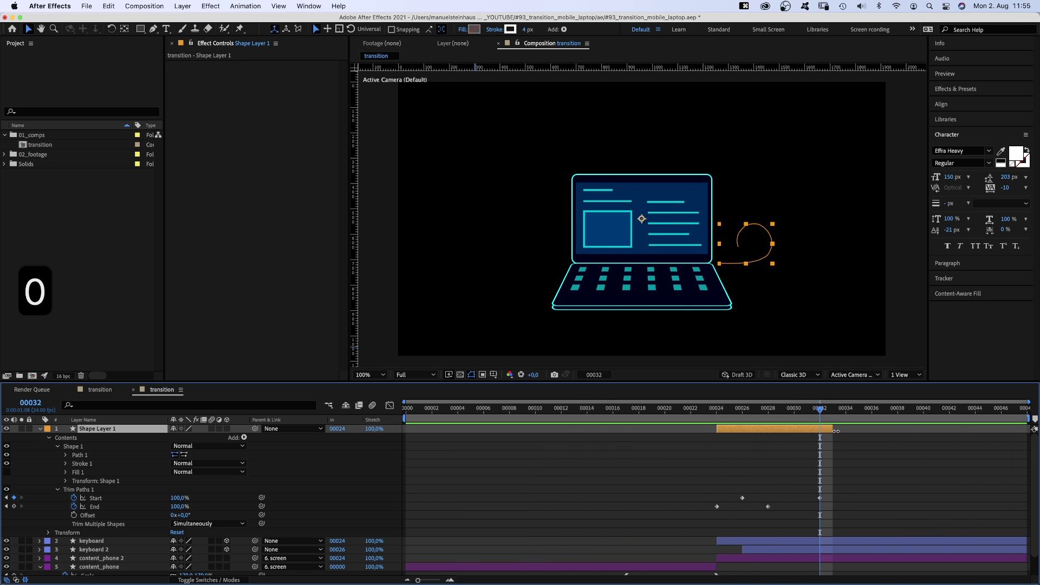
{"action": "key", "text": "super+d"}
Delay the swoosh copy one frame, shift it slightly up-right, and preview.
{"action": "left_click_drag", "start_coordinate": [746, 426], "coordinate": [752, 425]}
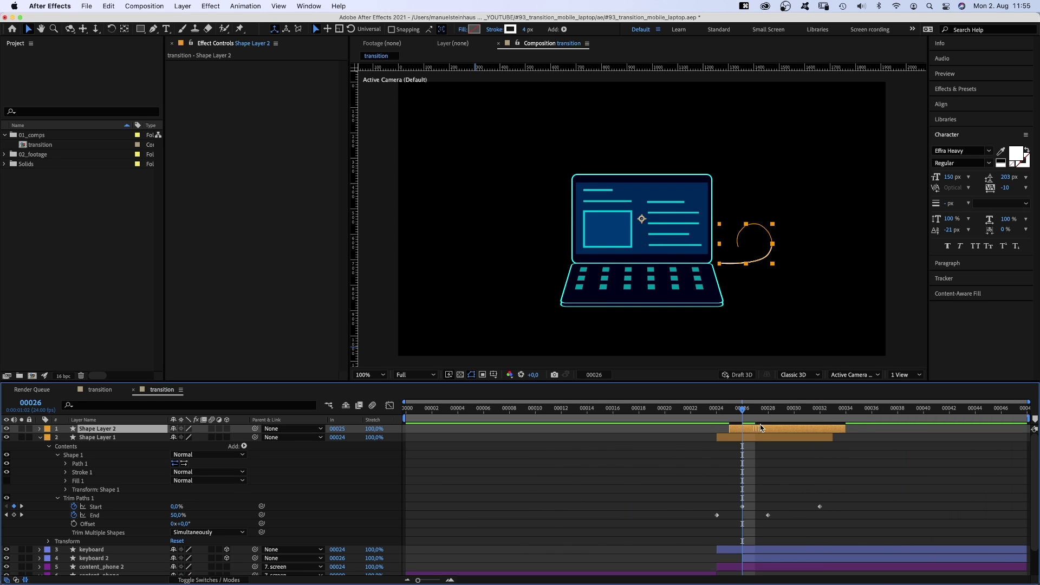
{"action": "left_click_drag", "start_coordinate": [750, 251], "coordinate": [756, 248]}
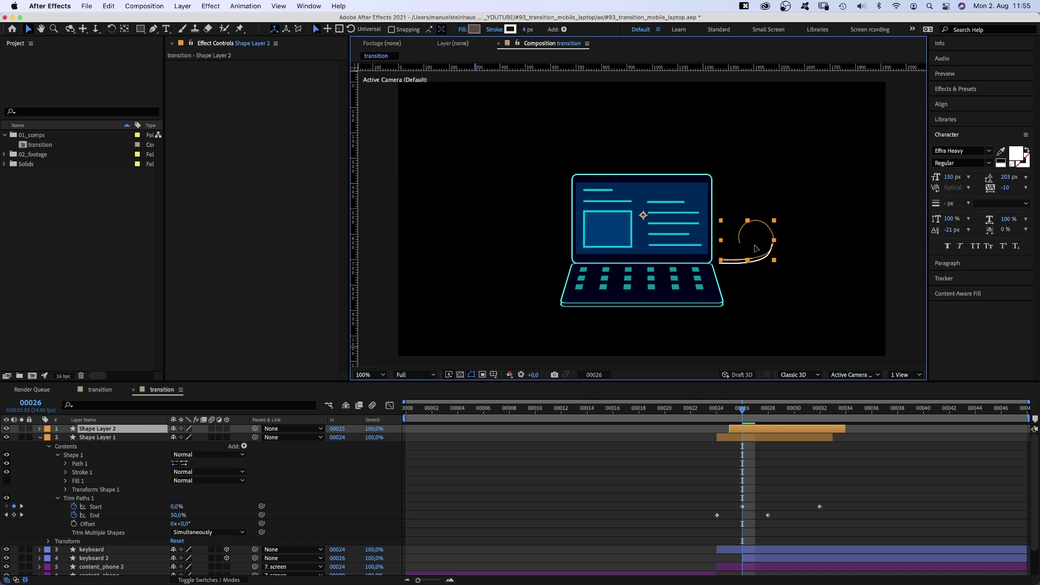
{"action": "left_click", "coordinate": [680, 464]}
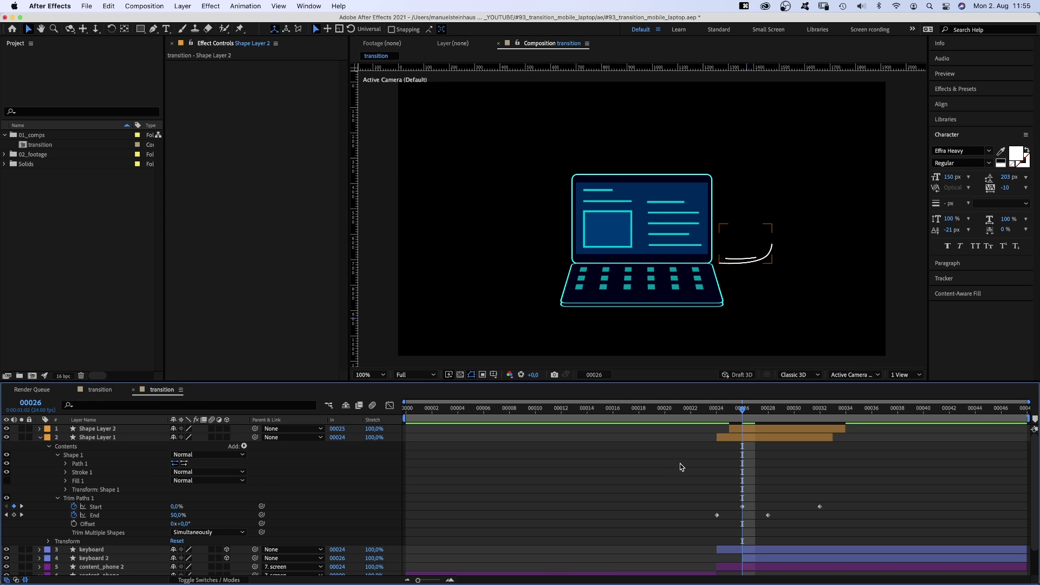
{"action": "key", "text": "0"}
{"action": "key", "text": "0"}
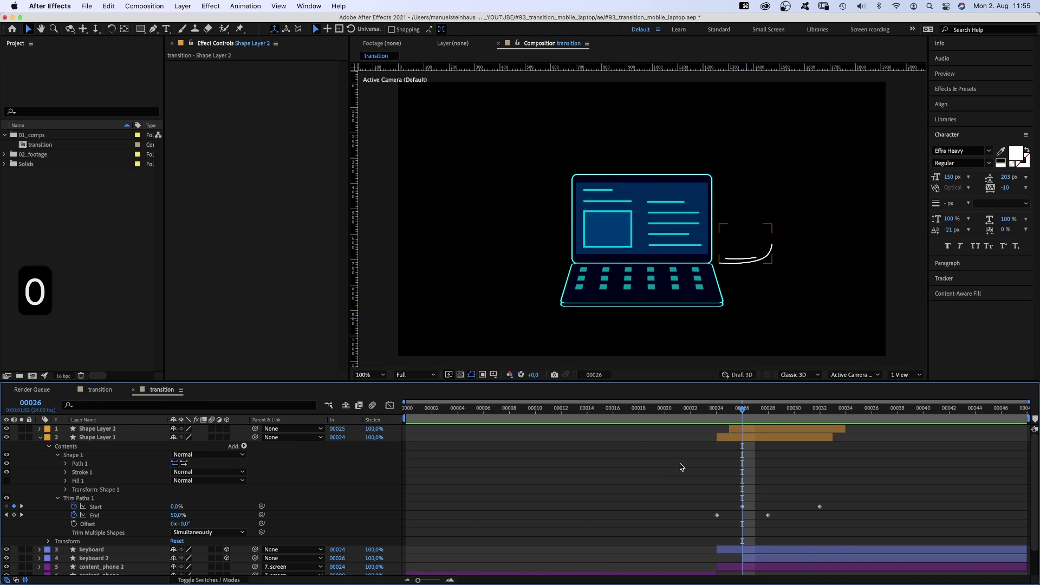
Duplicate both swooshes, flip them horizontally to the laptop's left, nudge left, and delay Shape Layer 4 one frame.
{"action": "left_click", "coordinate": [750, 436]}
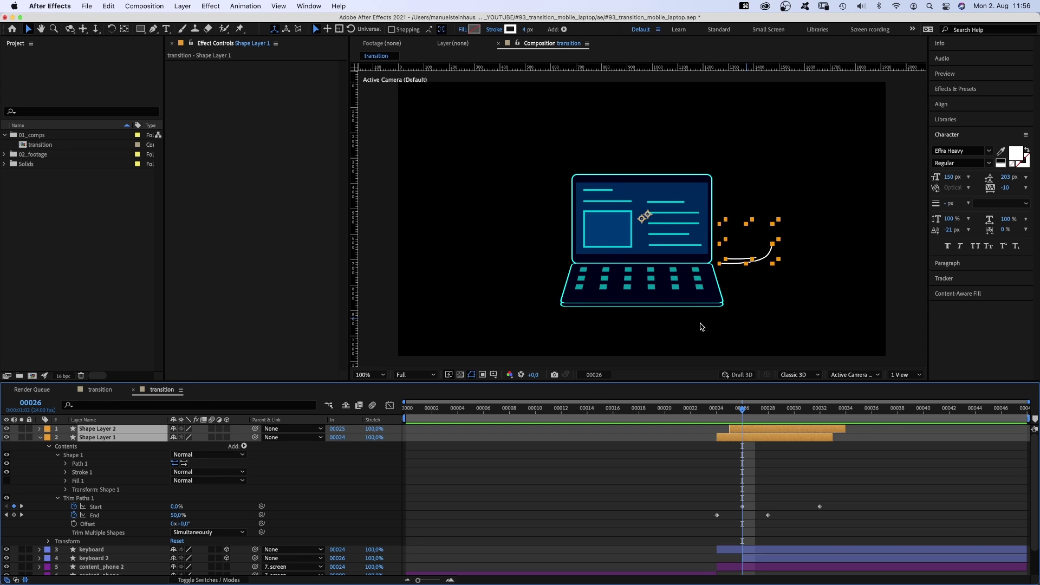
{"action": "key", "text": "super+d"}
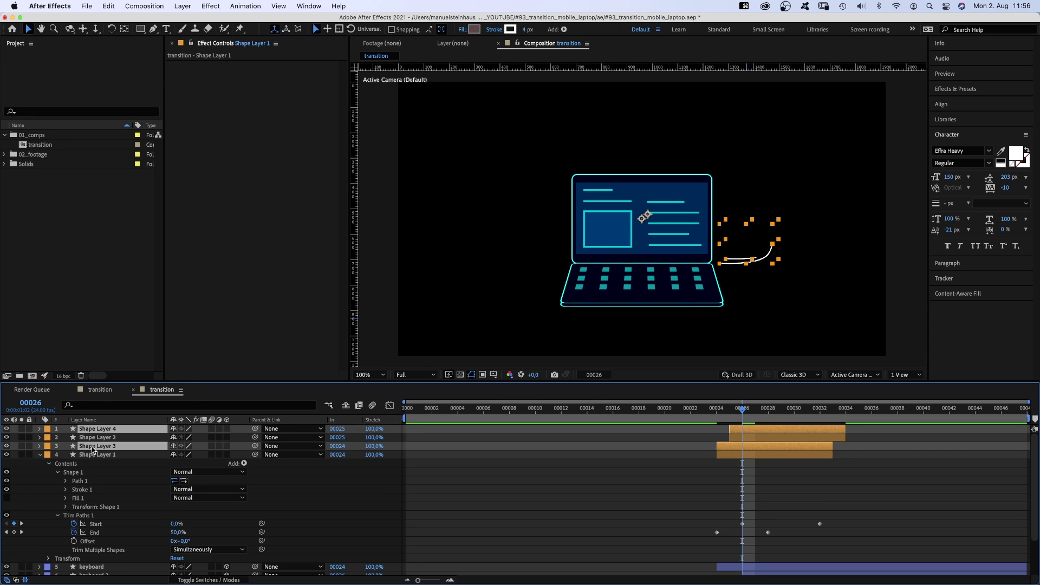
{"action": "left_click_drag", "start_coordinate": [95, 448], "coordinate": [100, 435]}
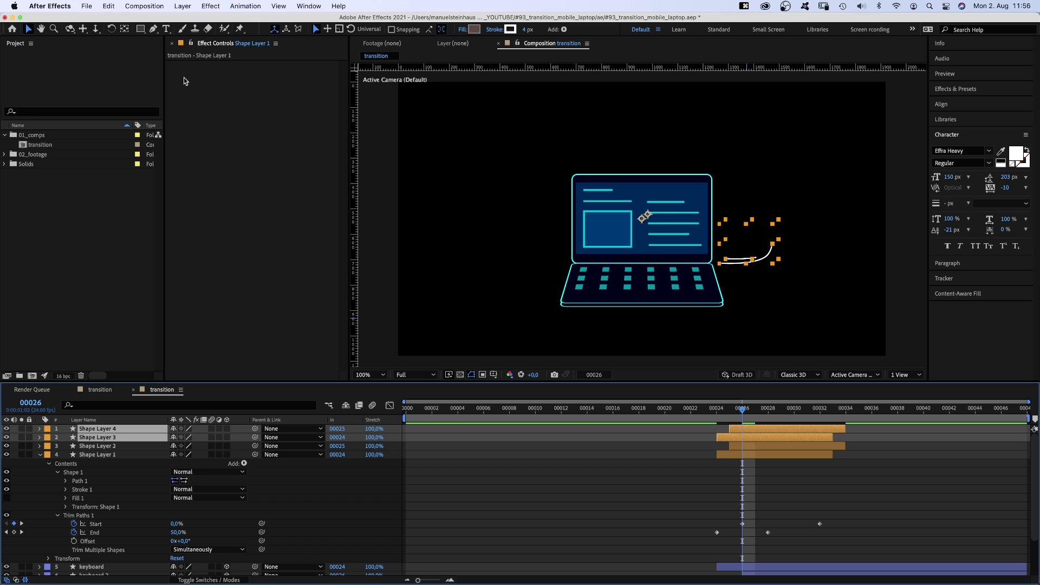
{"action": "left_click", "coordinate": [183, 6]}
{"action": "mouse_move", "coordinate": [190, 132]}
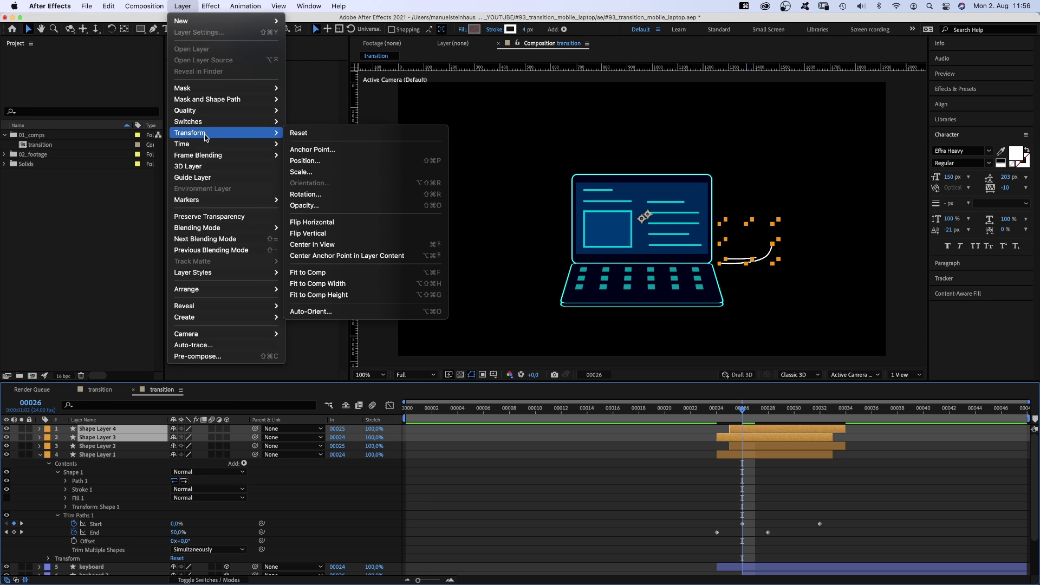
{"action": "left_click", "coordinate": [369, 225]}
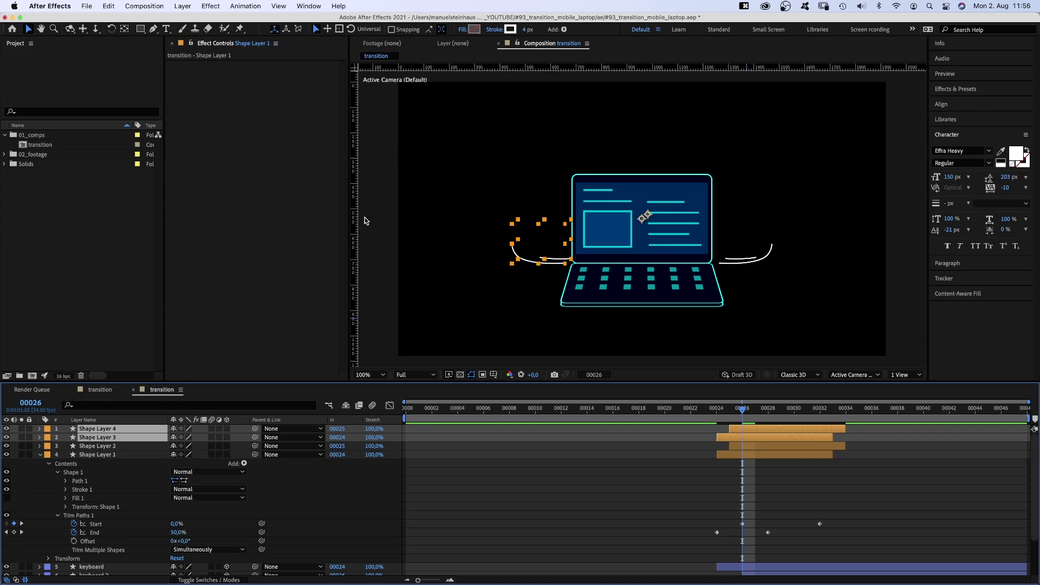
{"action": "left_click", "coordinate": [544, 247]}
{"action": "key", "text": "shift+Left"}
{"action": "key", "text": "shift+Left"}
{"action": "key", "text": "shift+Left"}
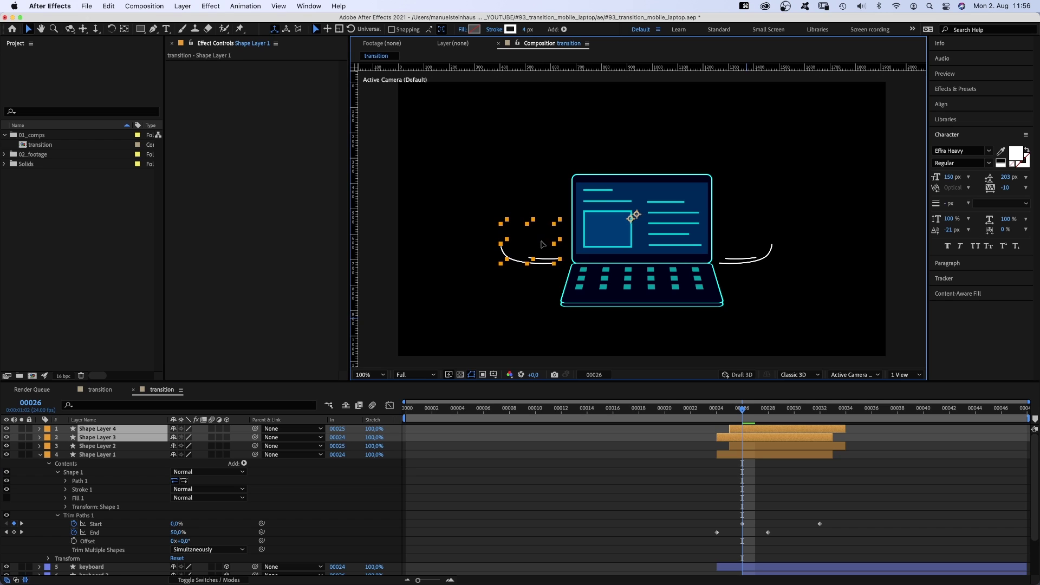
{"action": "left_click_drag", "start_coordinate": [753, 430], "coordinate": [765, 429]}
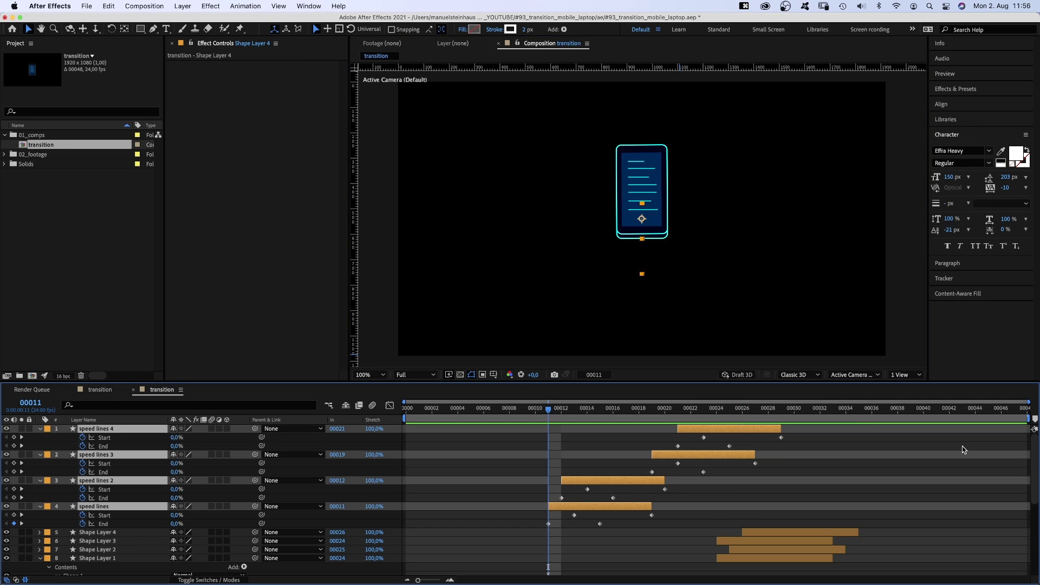
Preview the phone-to-laptop transition with its landing swooshes and arcing speed line.
{"action": "key", "text": "0"}
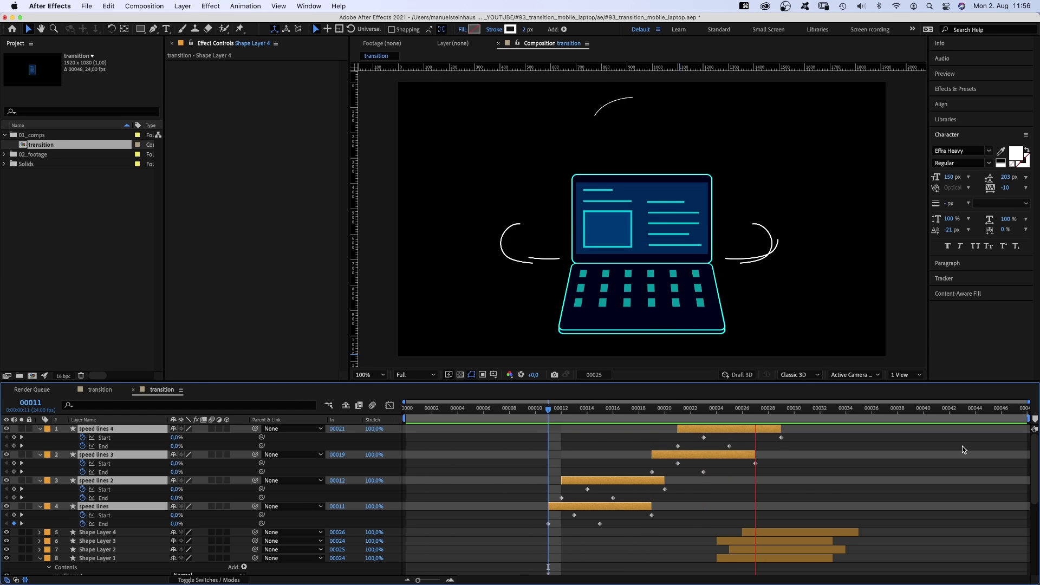